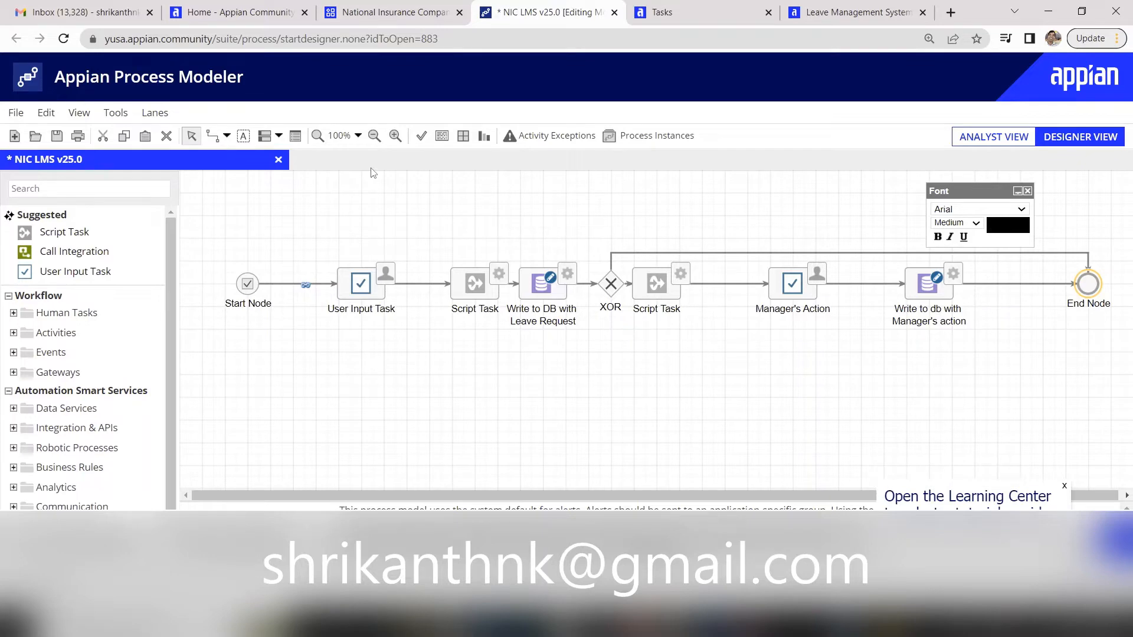
- Add a Send E-Mail node on the flow between Write to db with Manager's action and the End Node
click(83, 188)
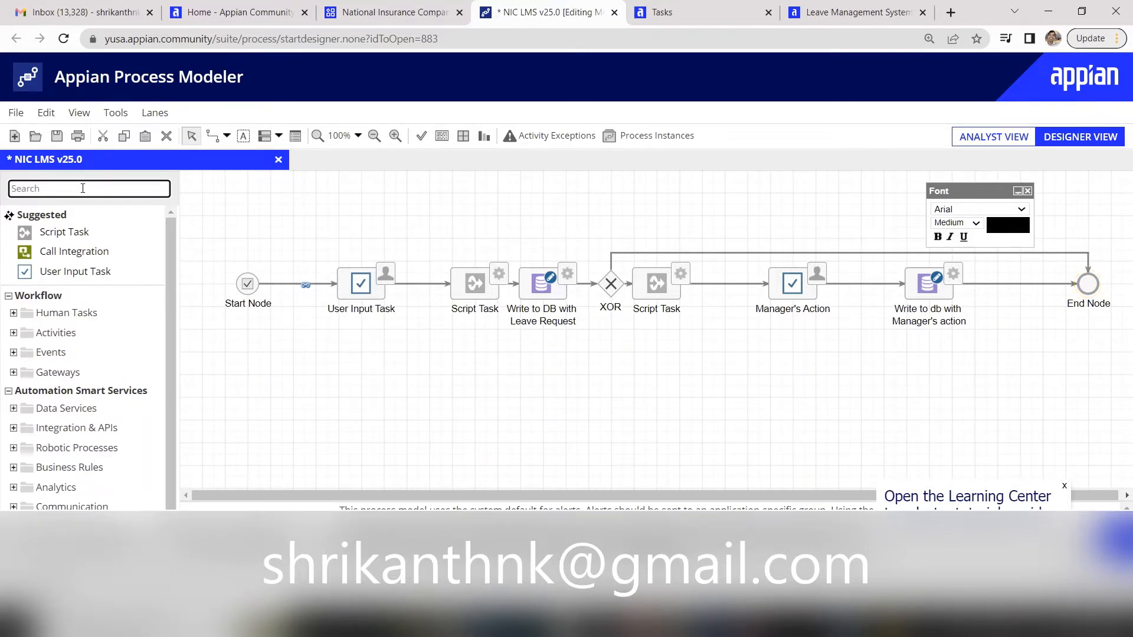
text(send)
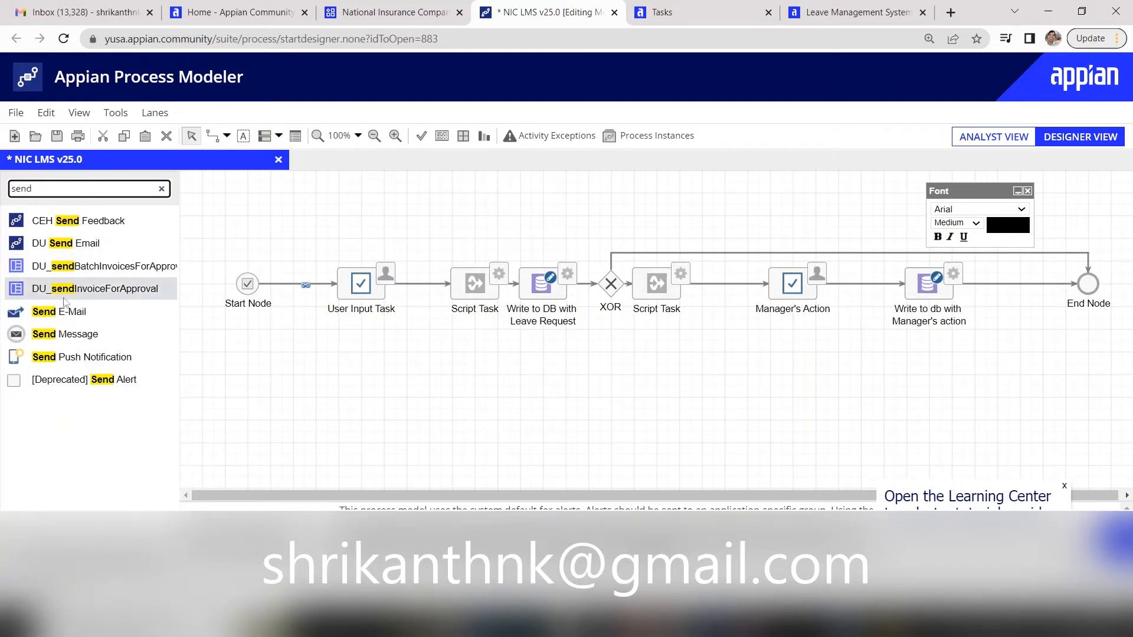
drag(59, 312, 1022, 290)
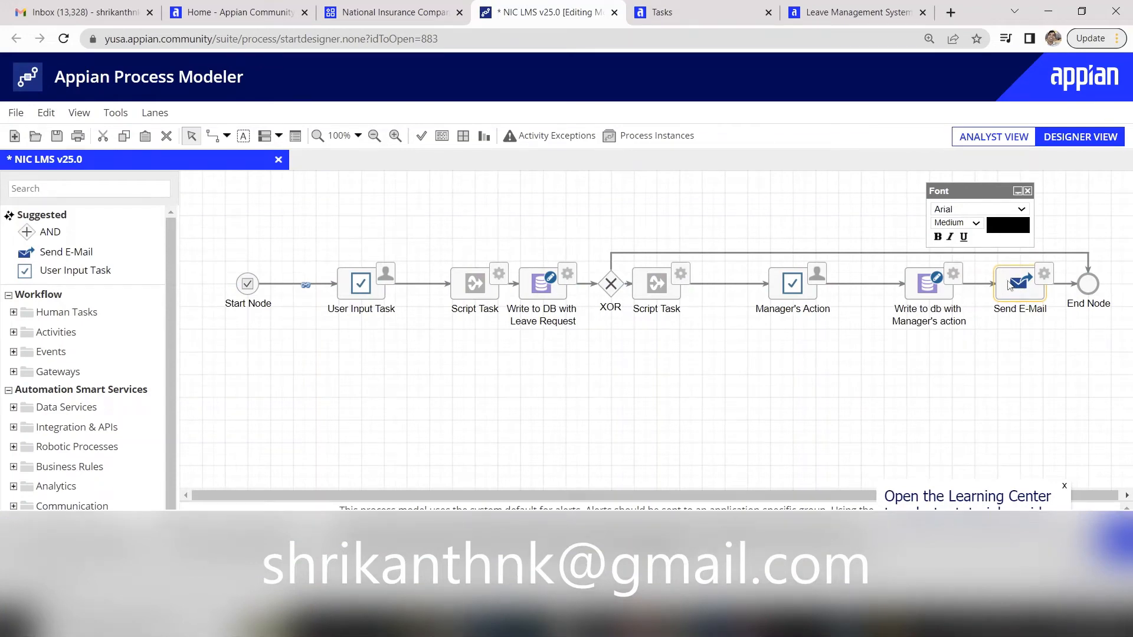
- Set both the name and the task display name of the Send E-Mail node to Notify Employee
right_click(1009, 285)
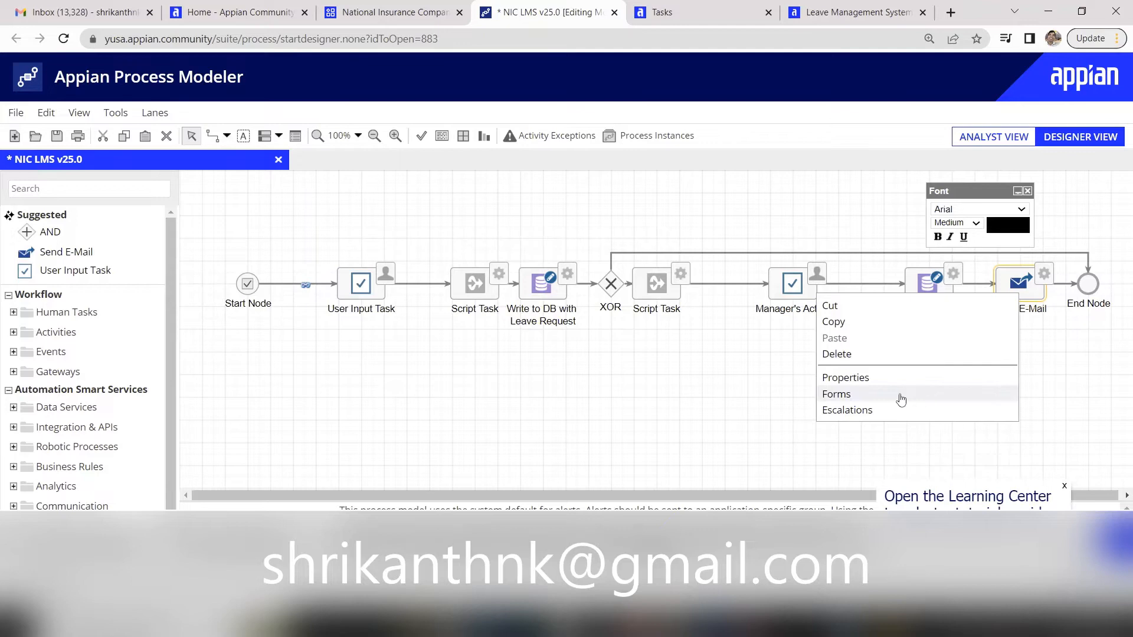
click(879, 384)
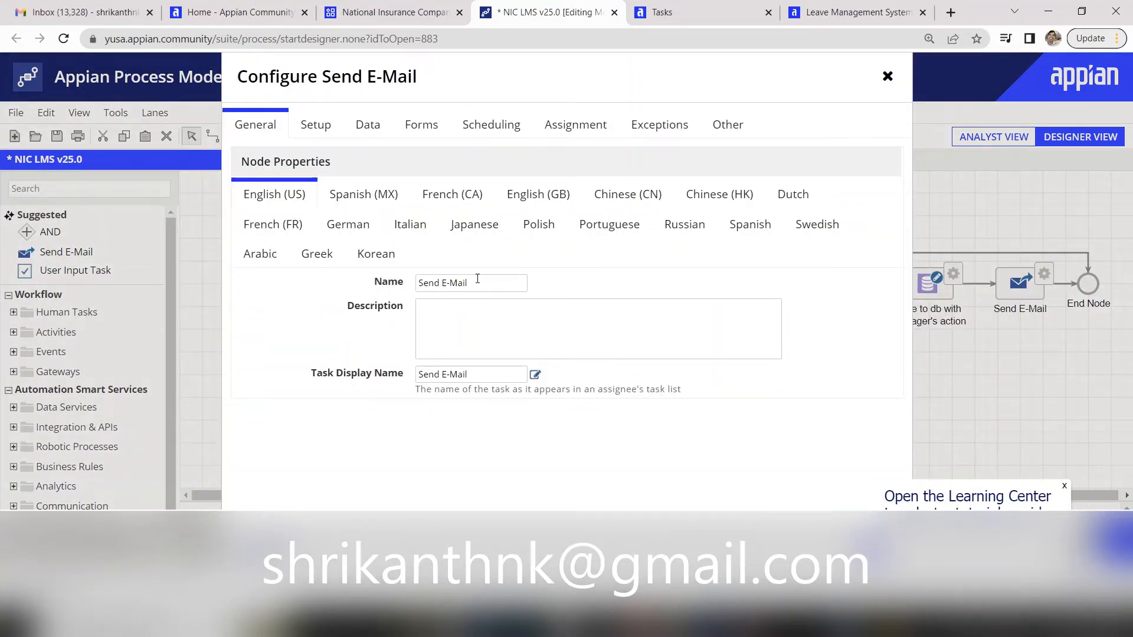
drag(477, 282, 369, 283)
text(Notif)
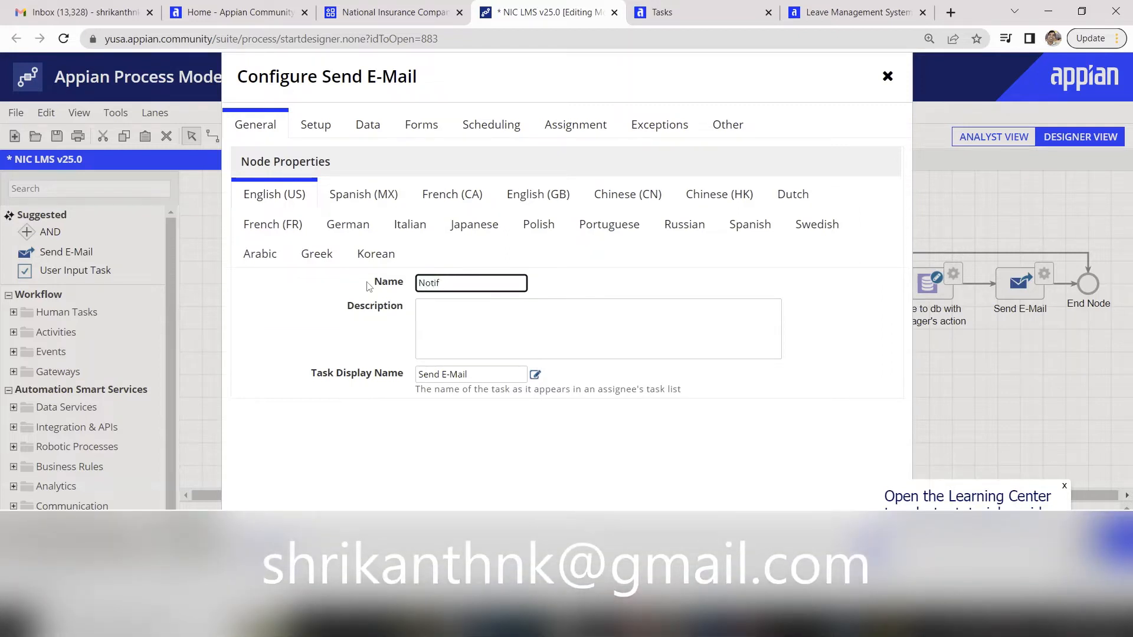
text(y Employee)
drag(475, 376, 401, 375)
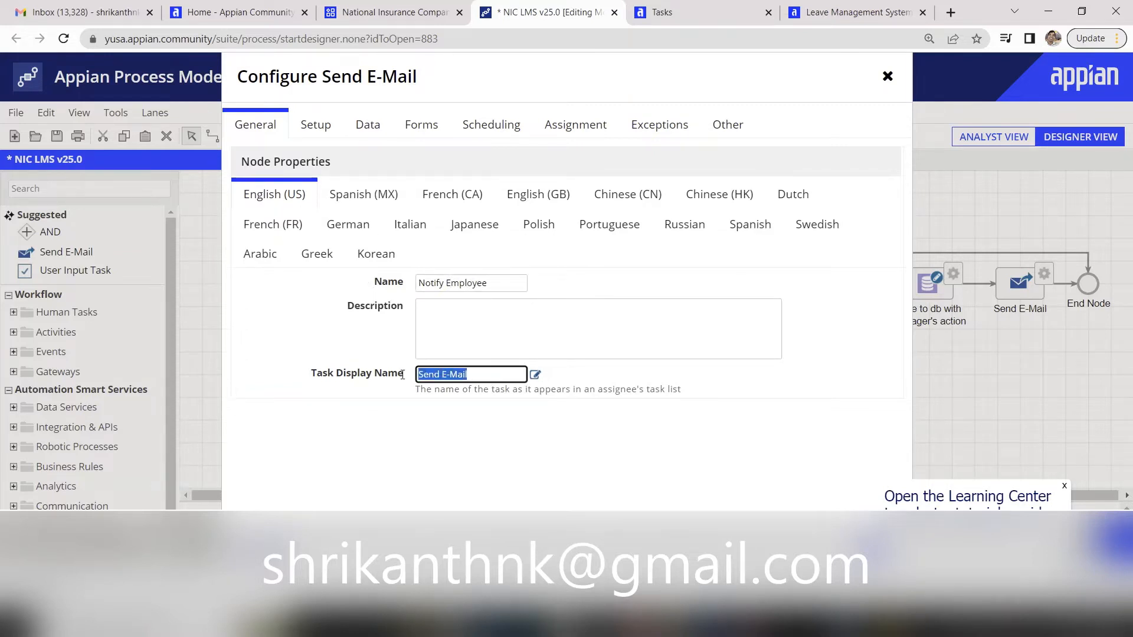
text(Noti)
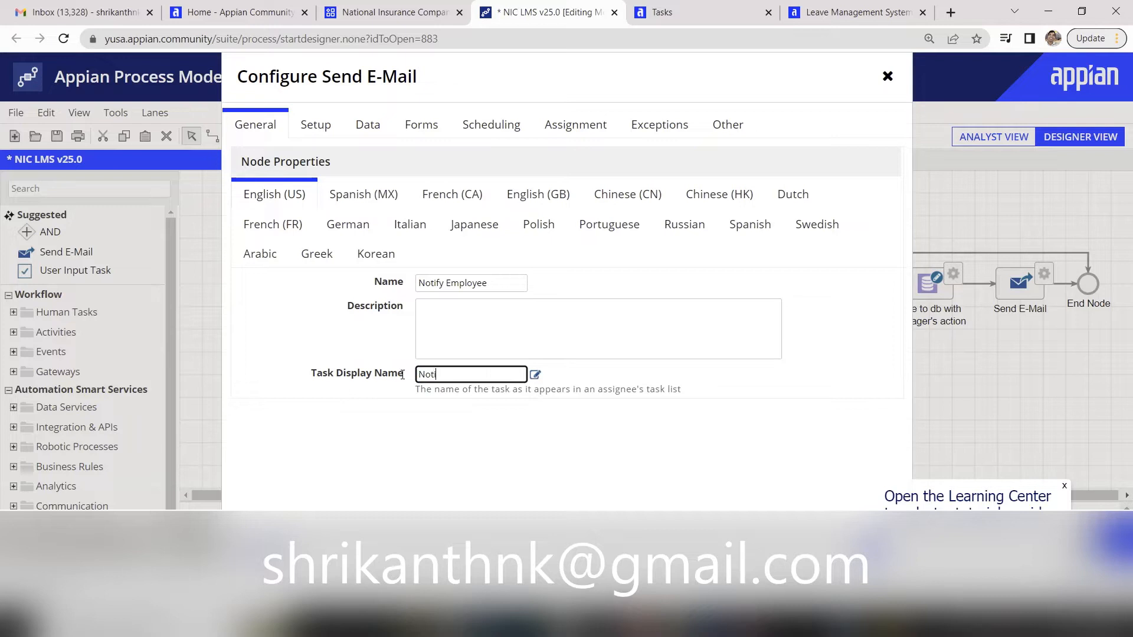
text(fy Employee)
- Set the sender in the node's email configuration to Process Model
click(328, 123)
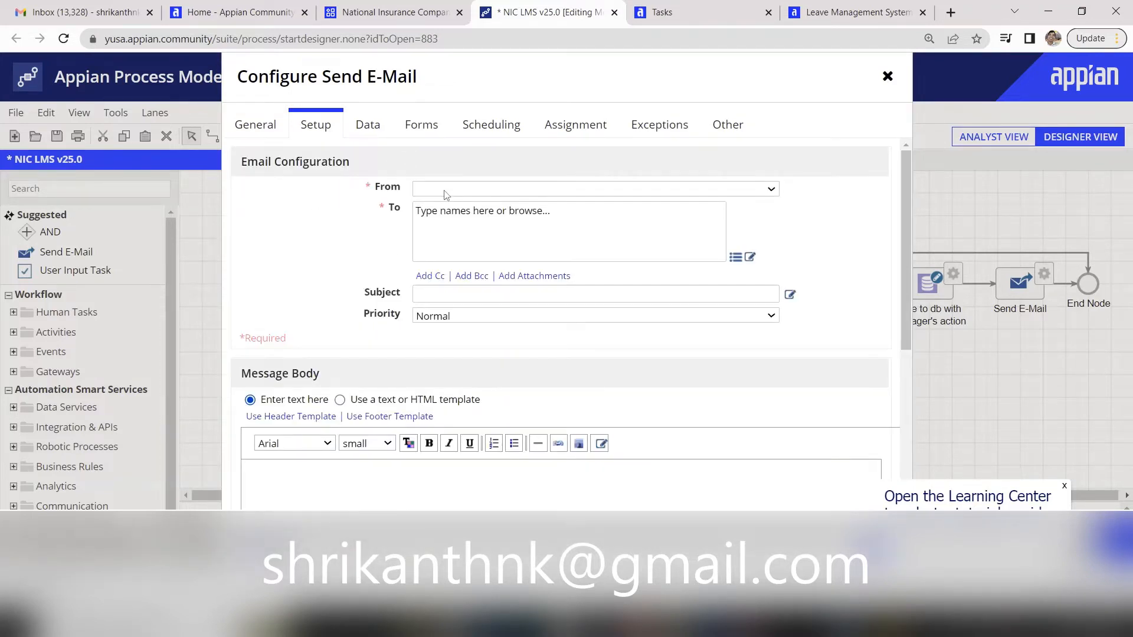
click(445, 190)
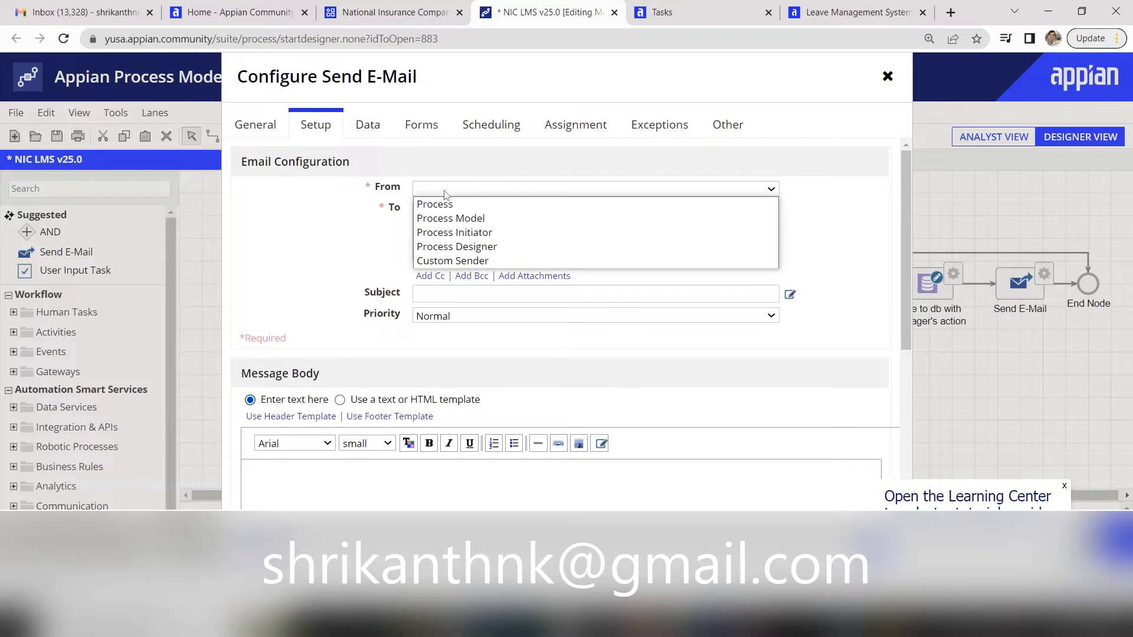
click(486, 220)
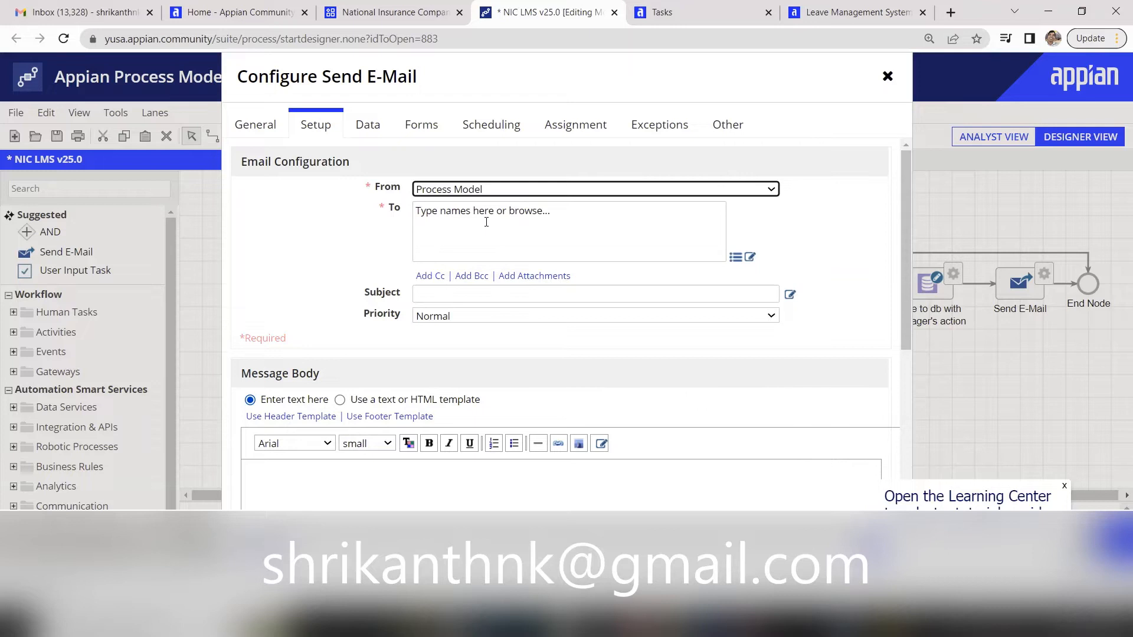
click(486, 222)
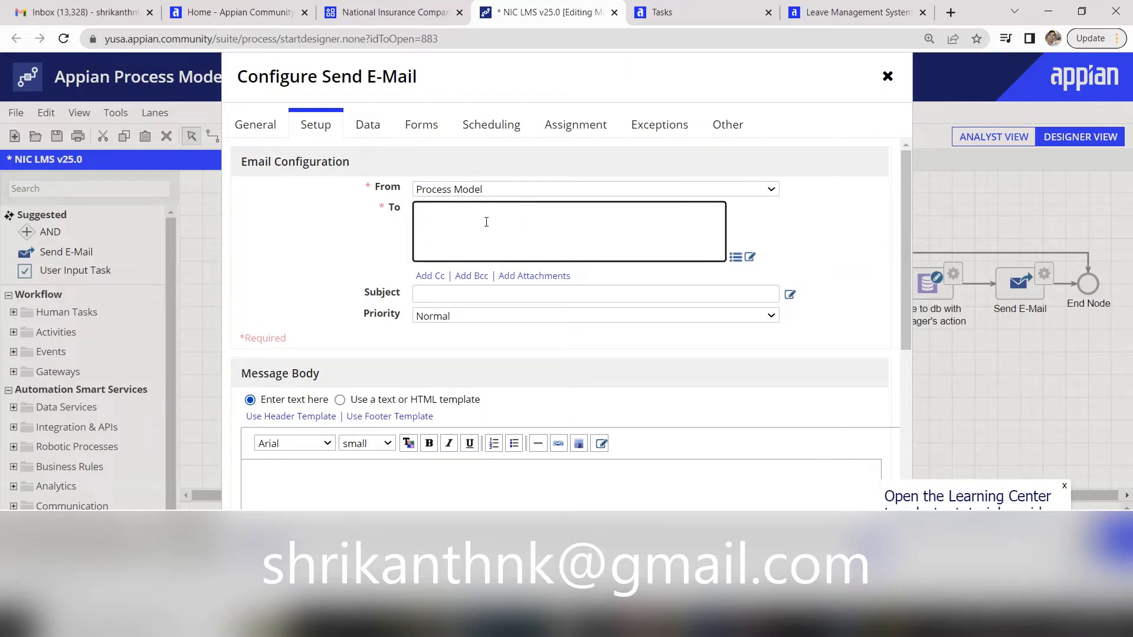
click(738, 260)
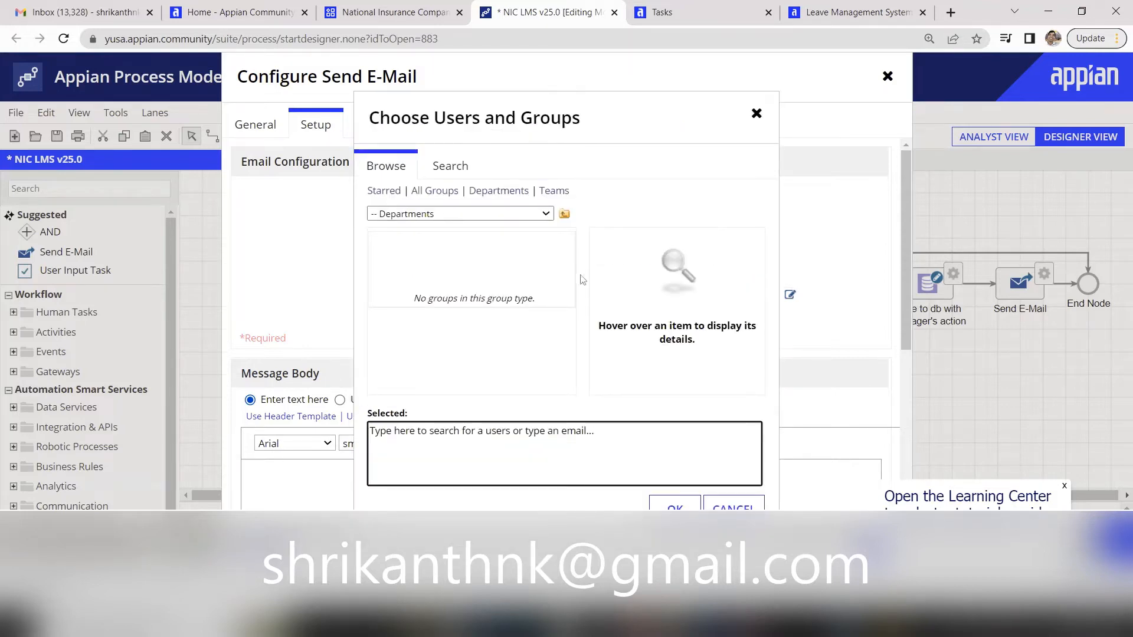
click(733, 506)
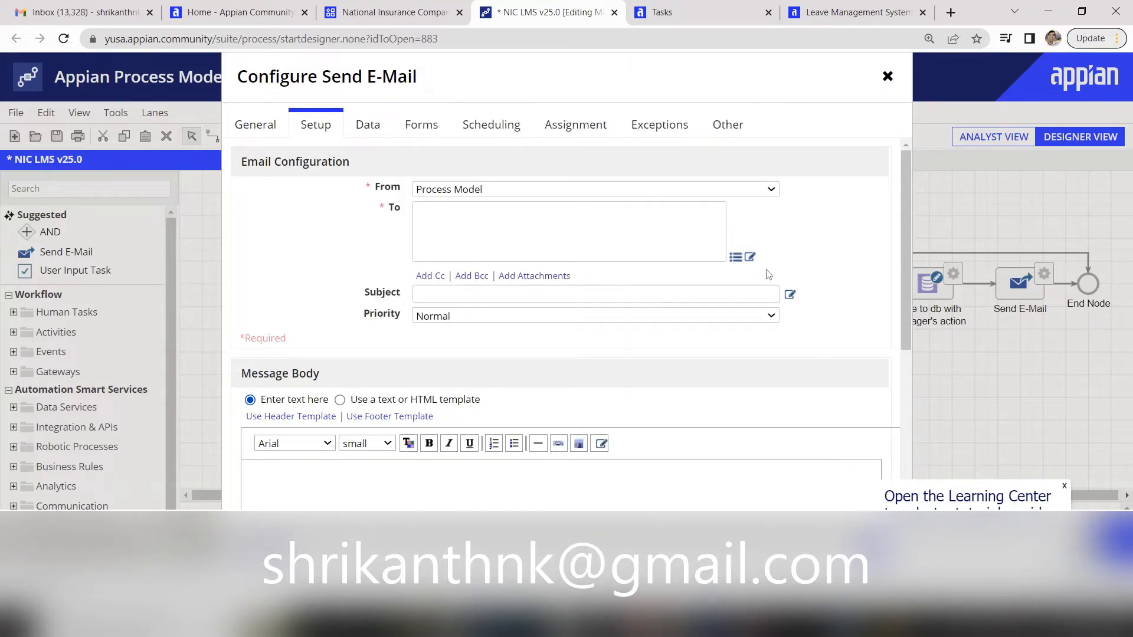
- Set the email recipient to the expression pv!NIC_LeaveSummary.userid
click(750, 258)
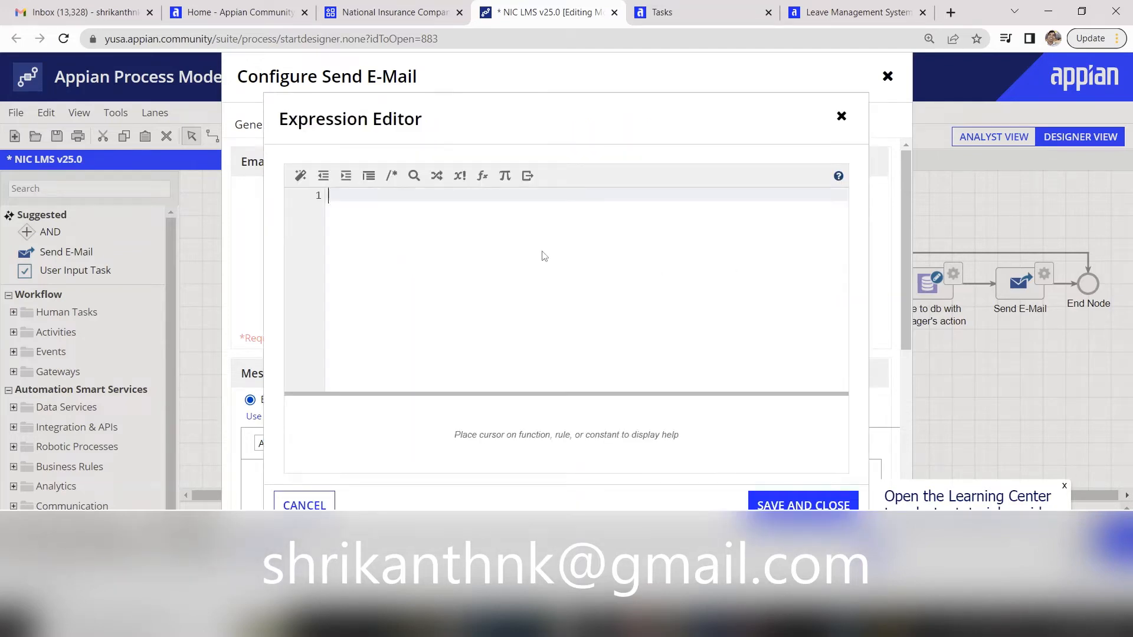
text(pv!n)
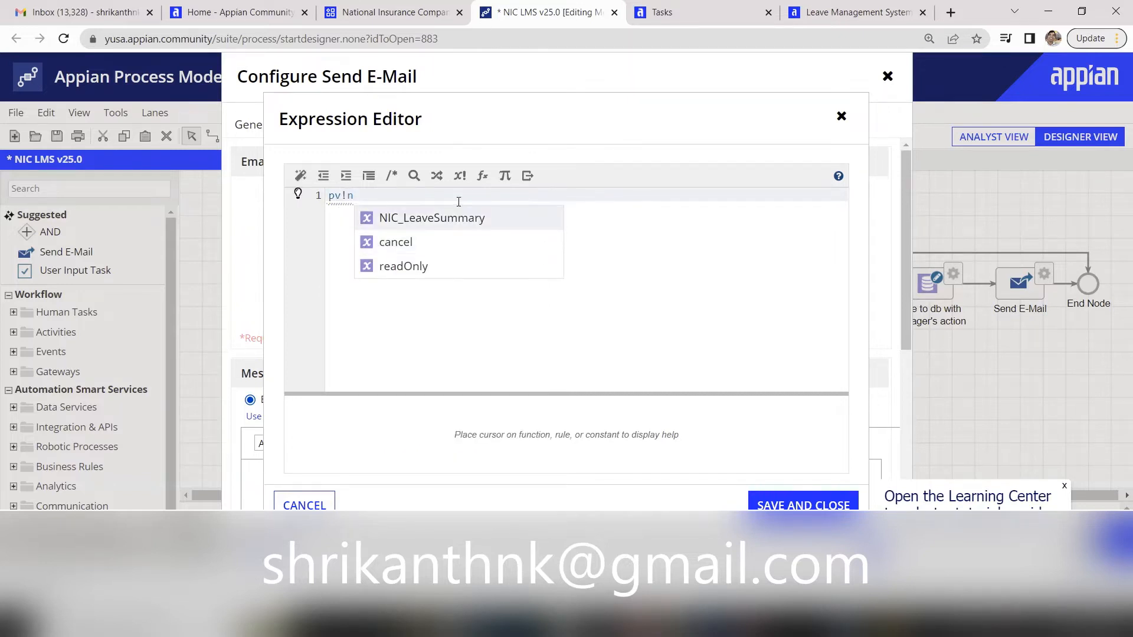
click(450, 218)
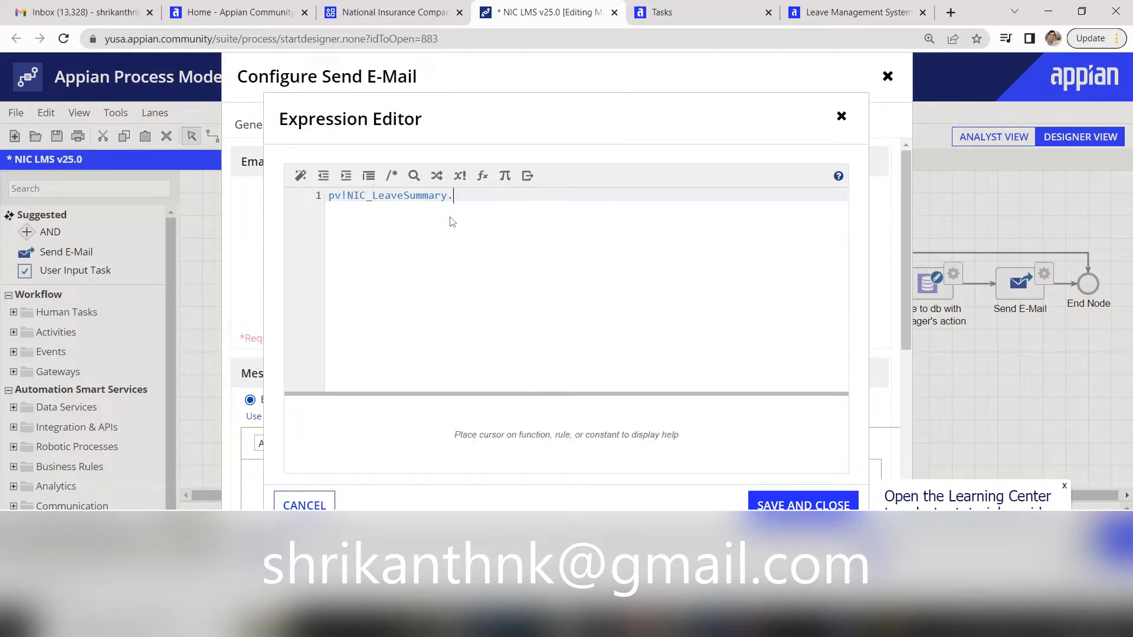
text(.us)
key(Return)
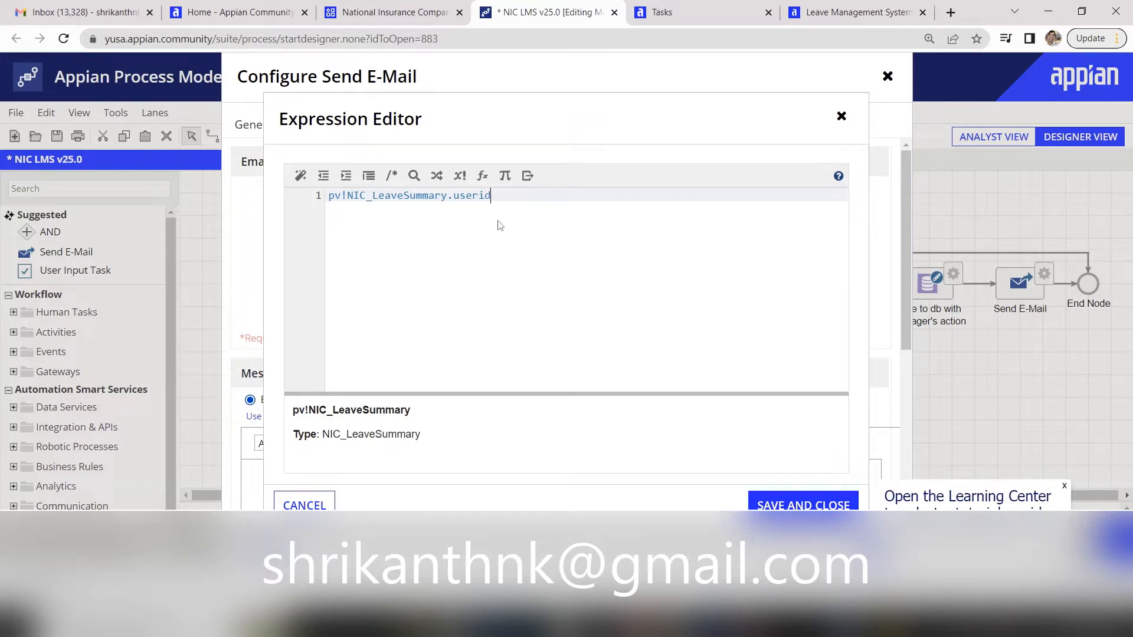
click(766, 500)
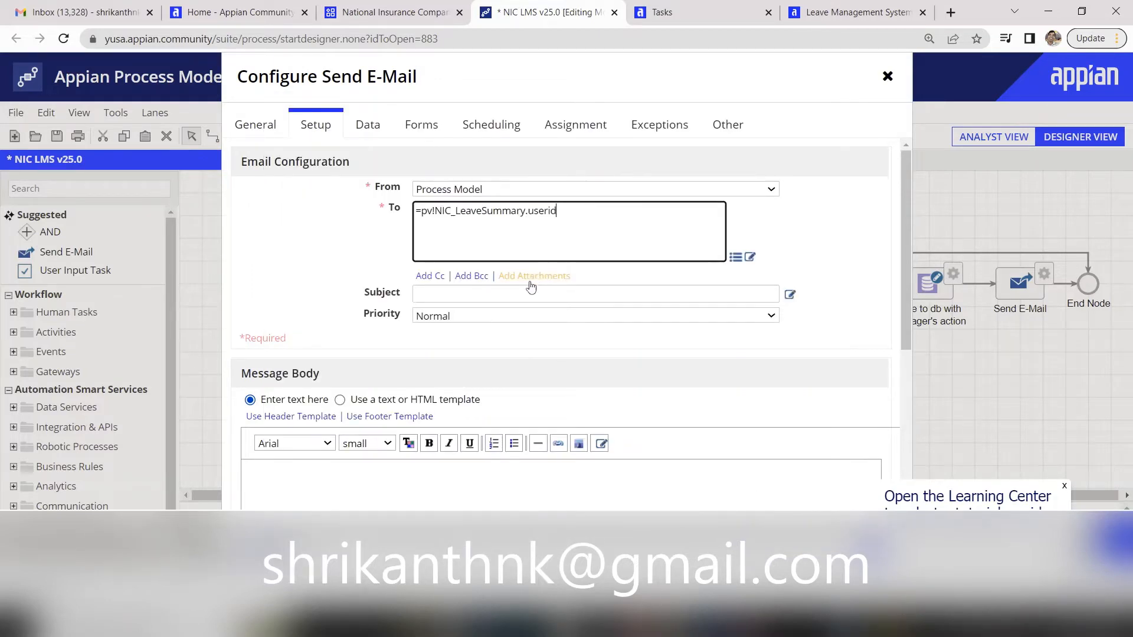
- Set the email subject to the expression "Your Leave Request has been " &pv!NIC_LeaveSummary.leavestatus and the priority to High
click(793, 295)
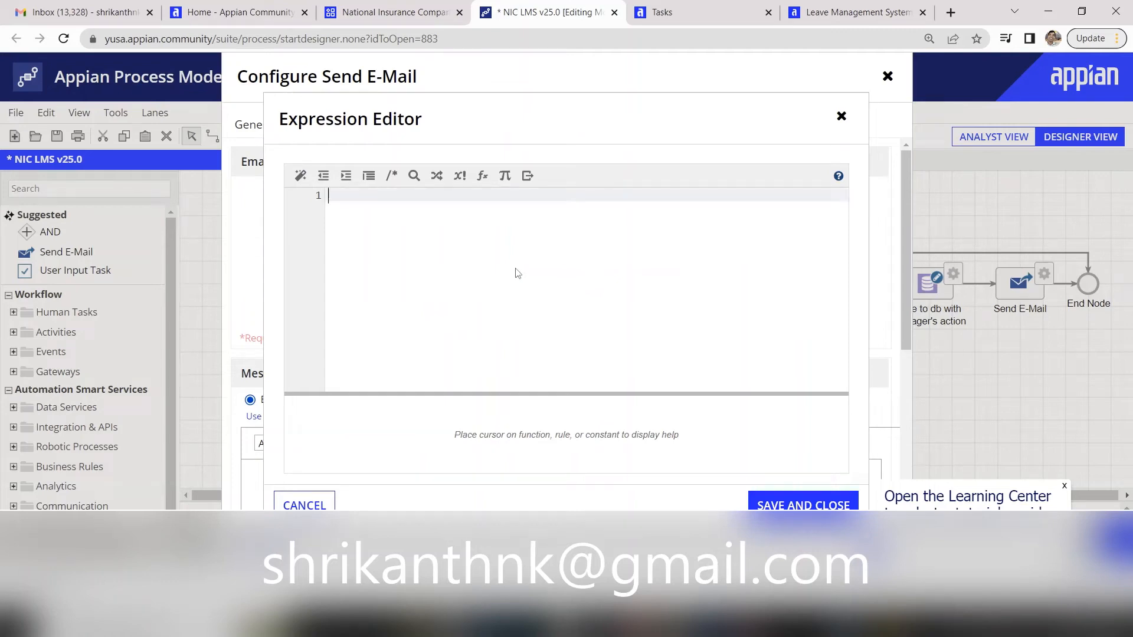
text("Your Leave Request has been " &pv)
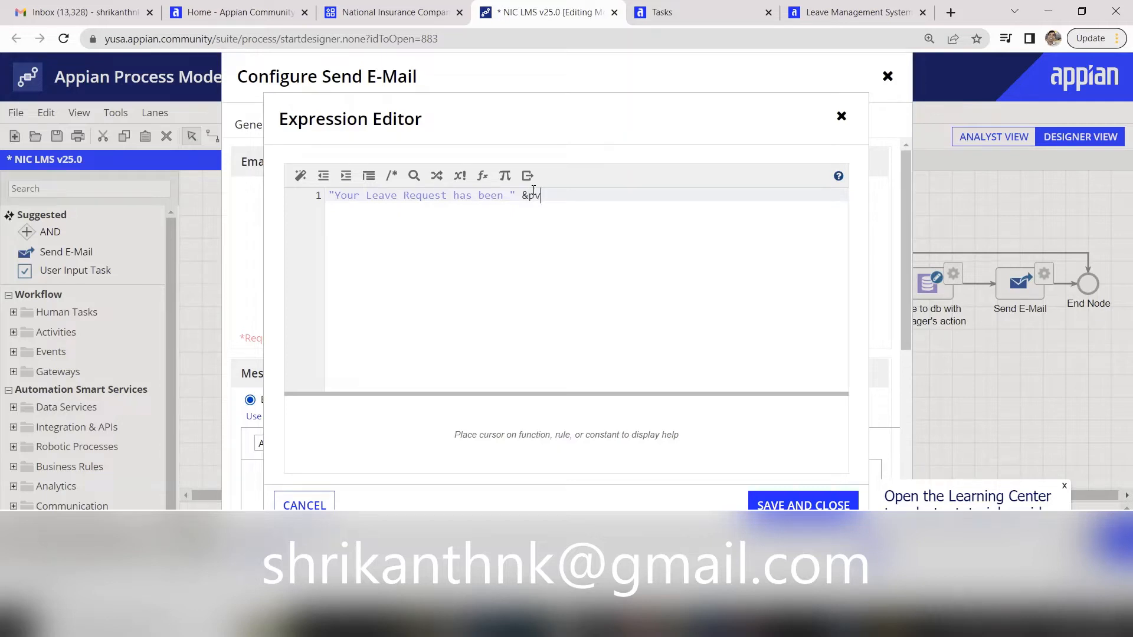
text(!ni)
key(Return)
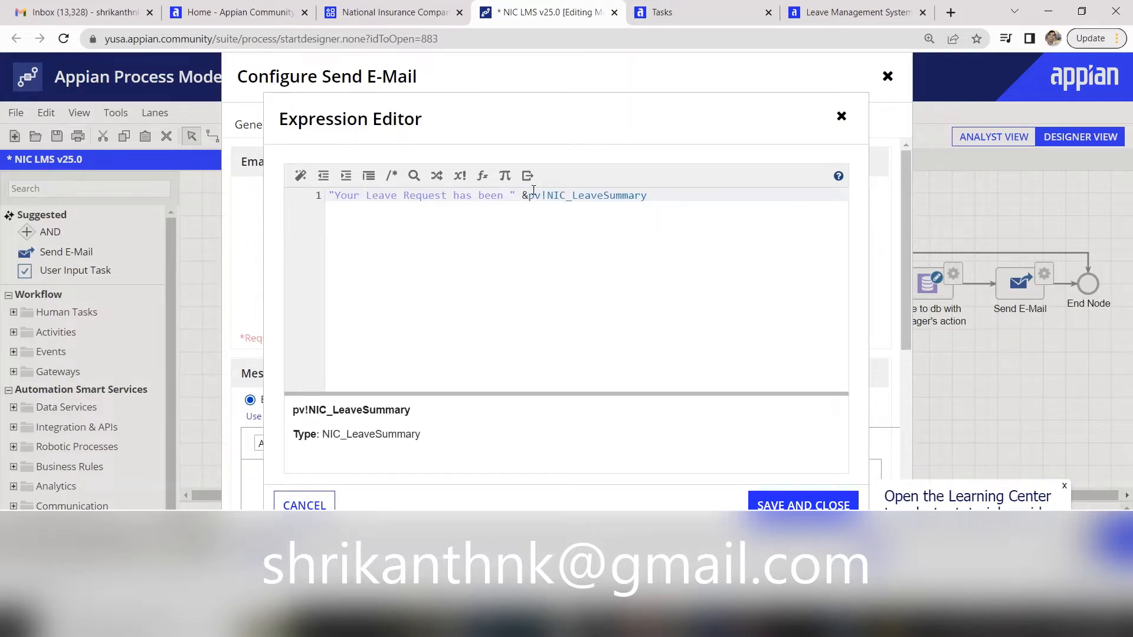
text(.l)
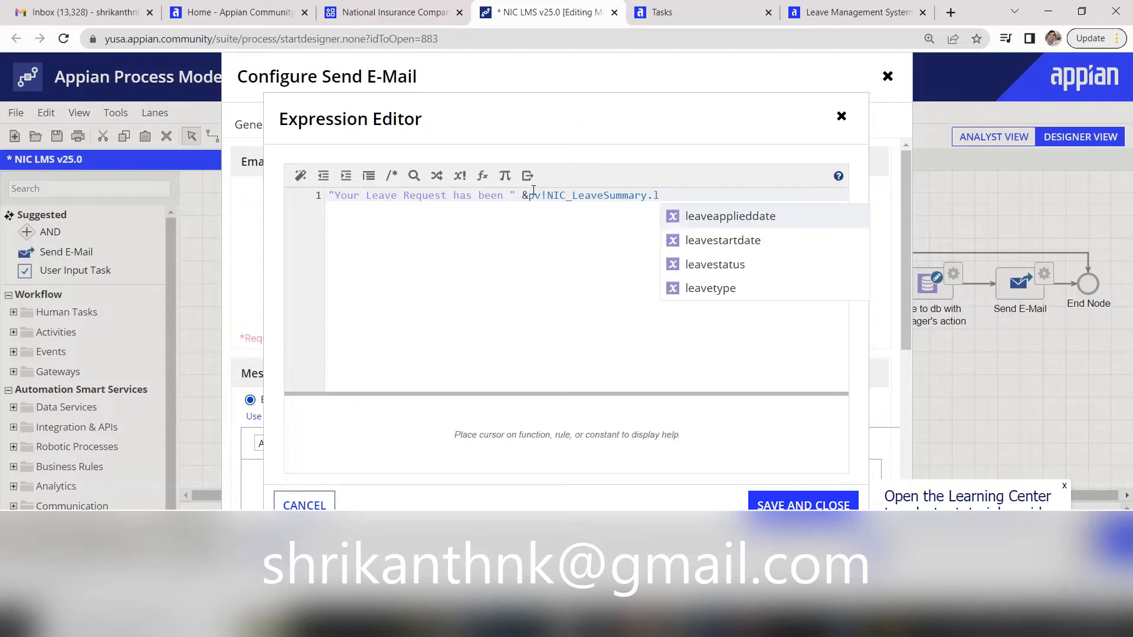
click(687, 267)
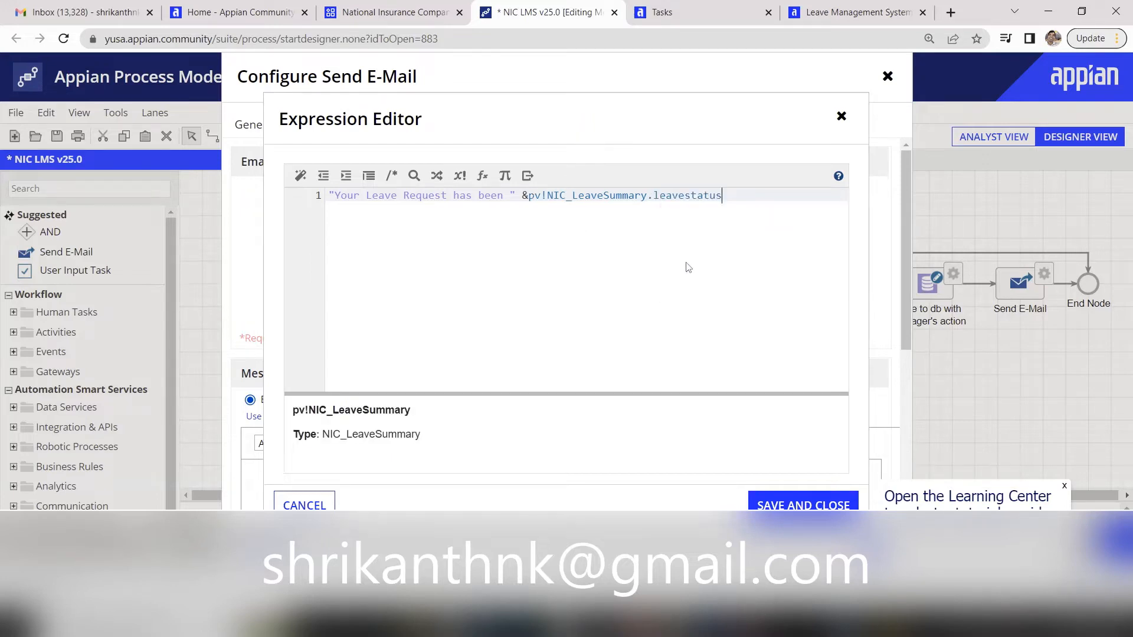
click(794, 501)
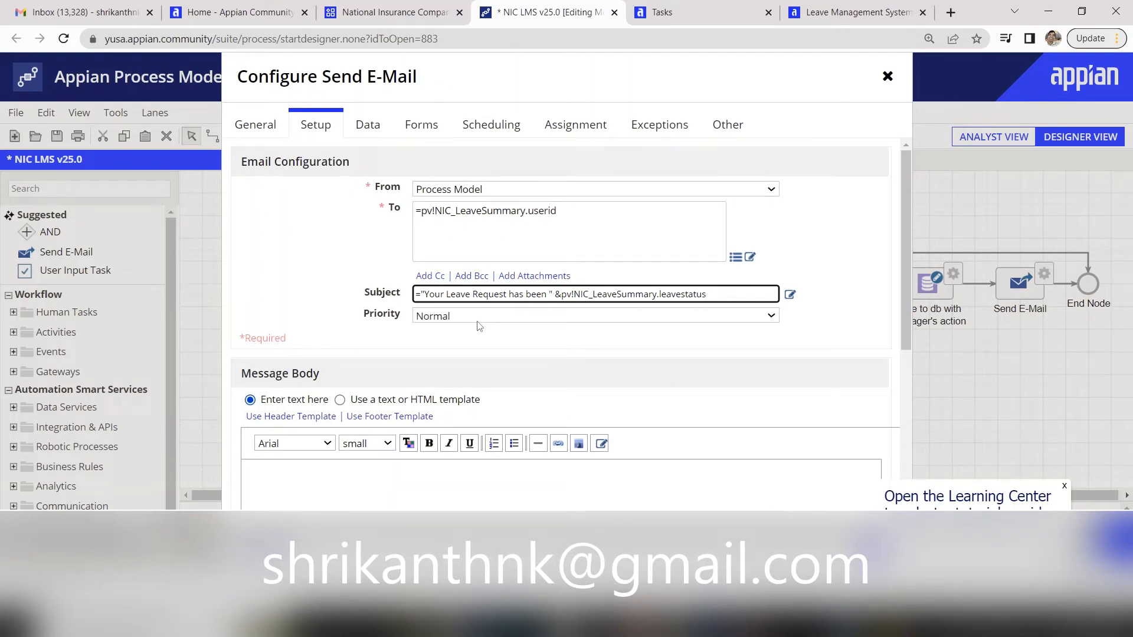
click(775, 319)
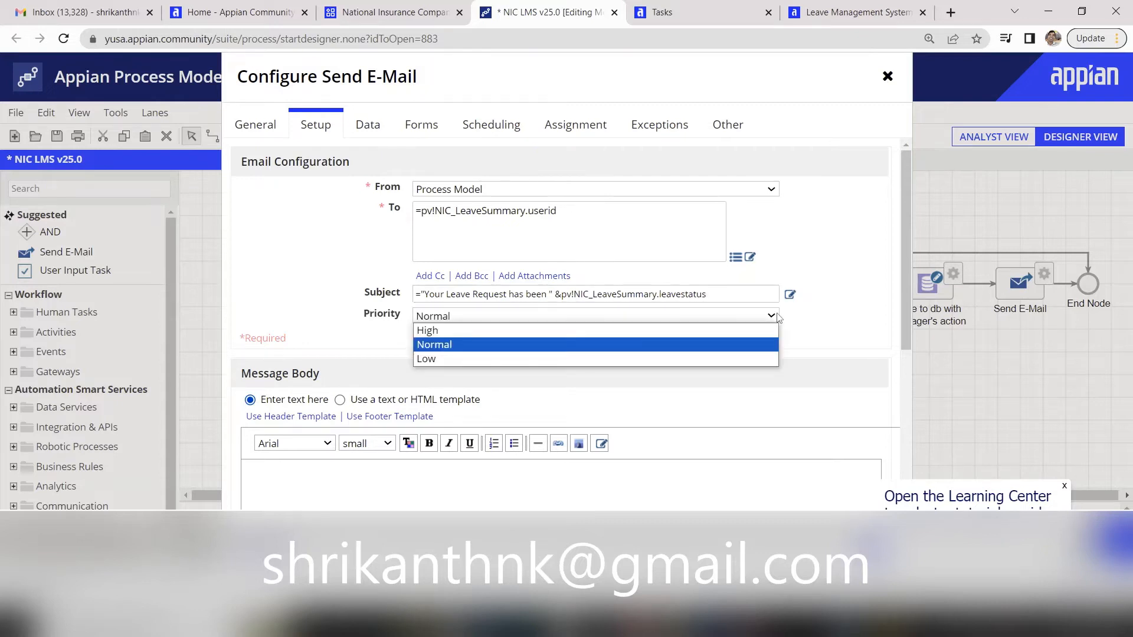
click(665, 331)
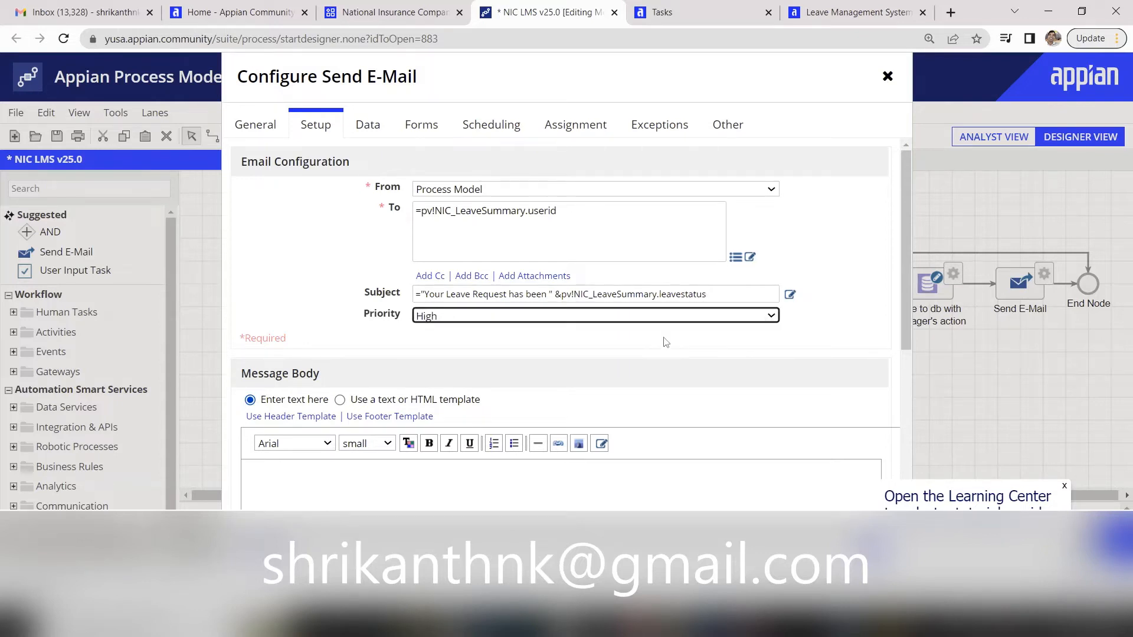
- Begin the message body with the greeting Hi followed by the expression pv!NIC_LeaveSummary.name
scroll(449, 509, down, 3)
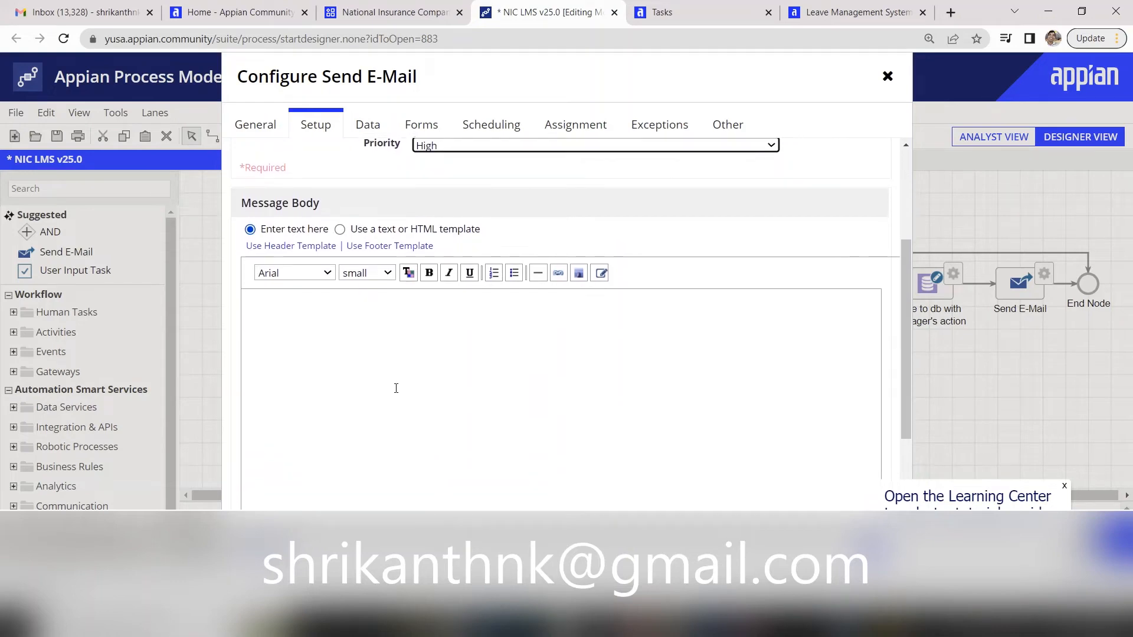
click(284, 361)
text(Hi)
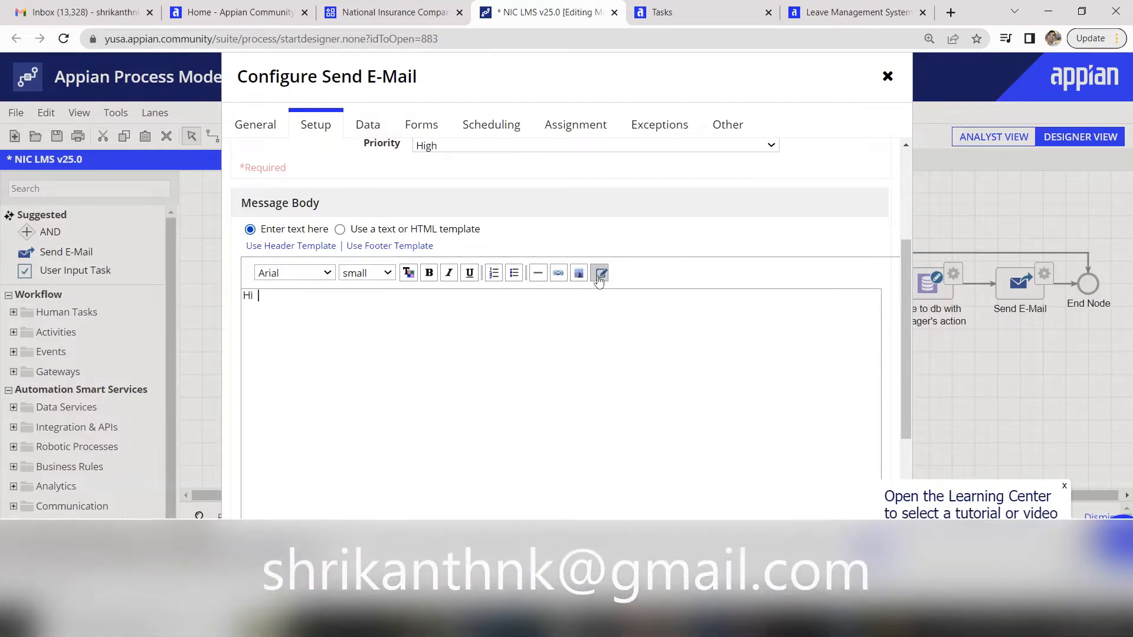
click(601, 273)
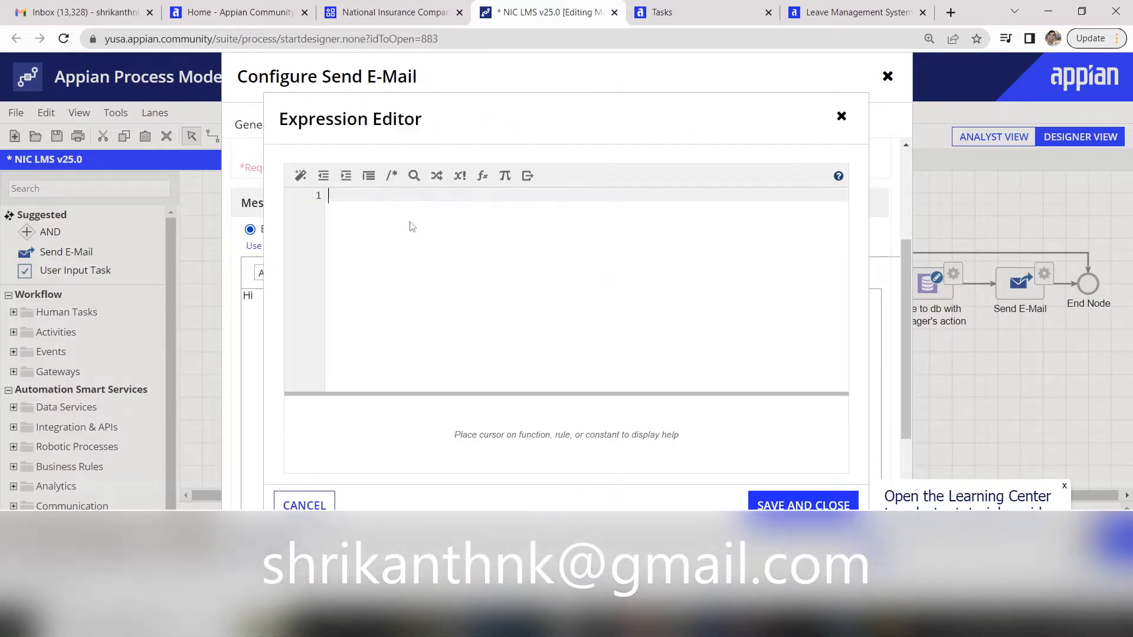
text(pv!)
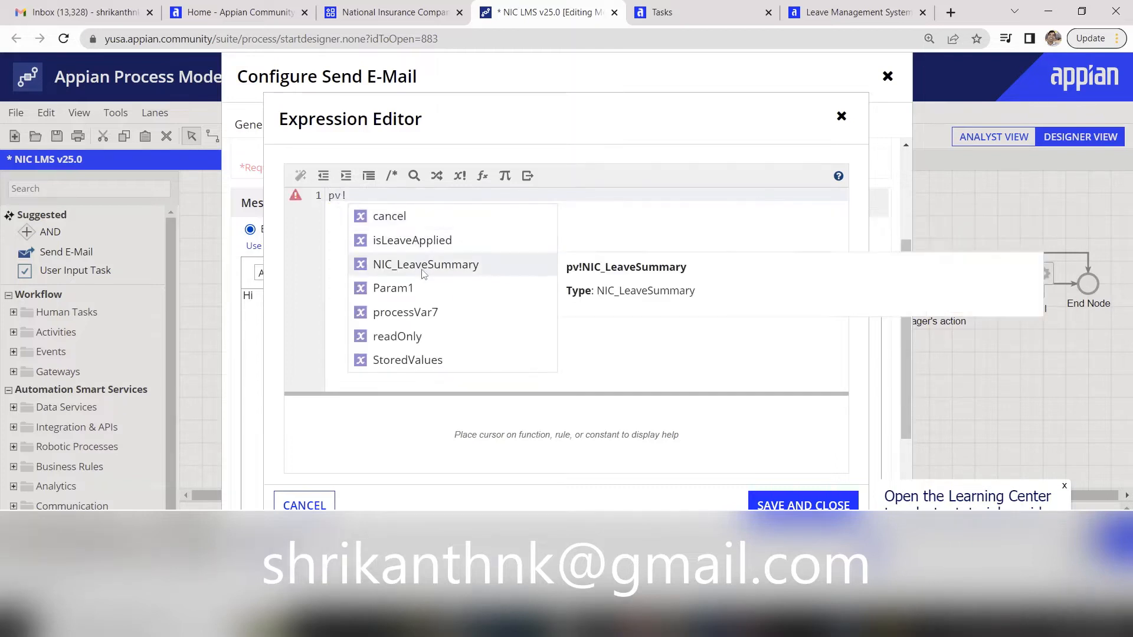
click(423, 265)
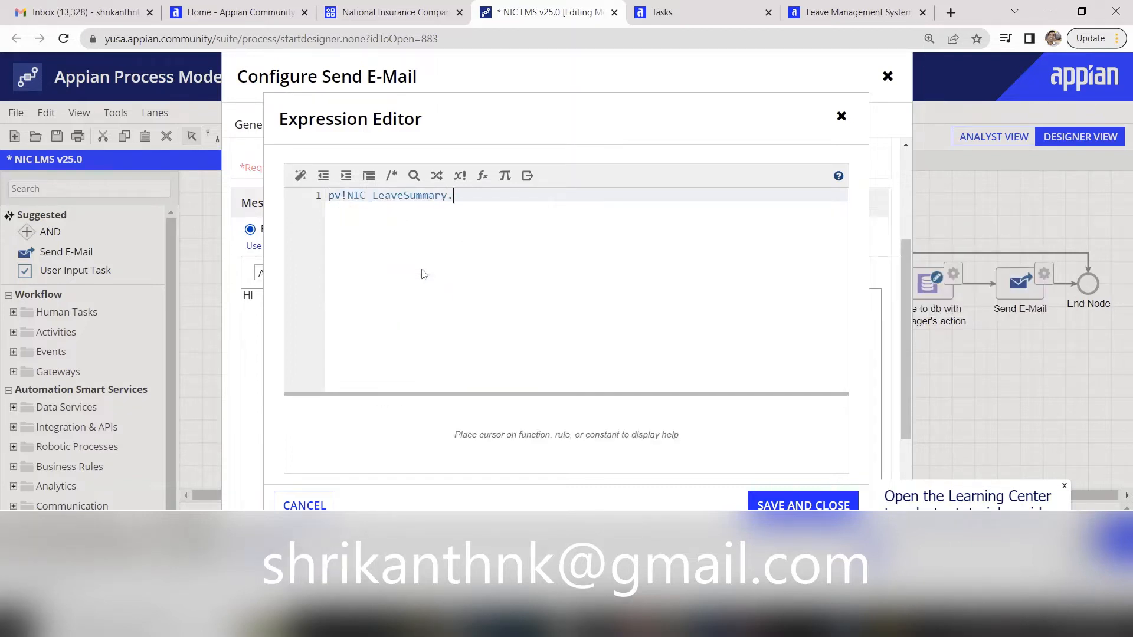
text(.)
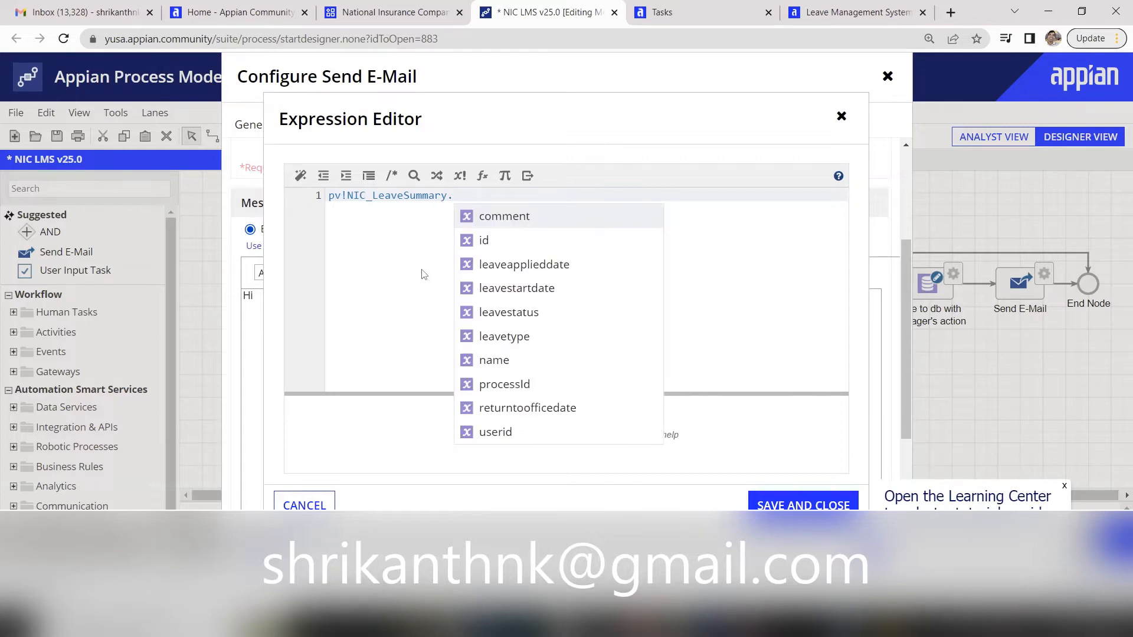
click(501, 359)
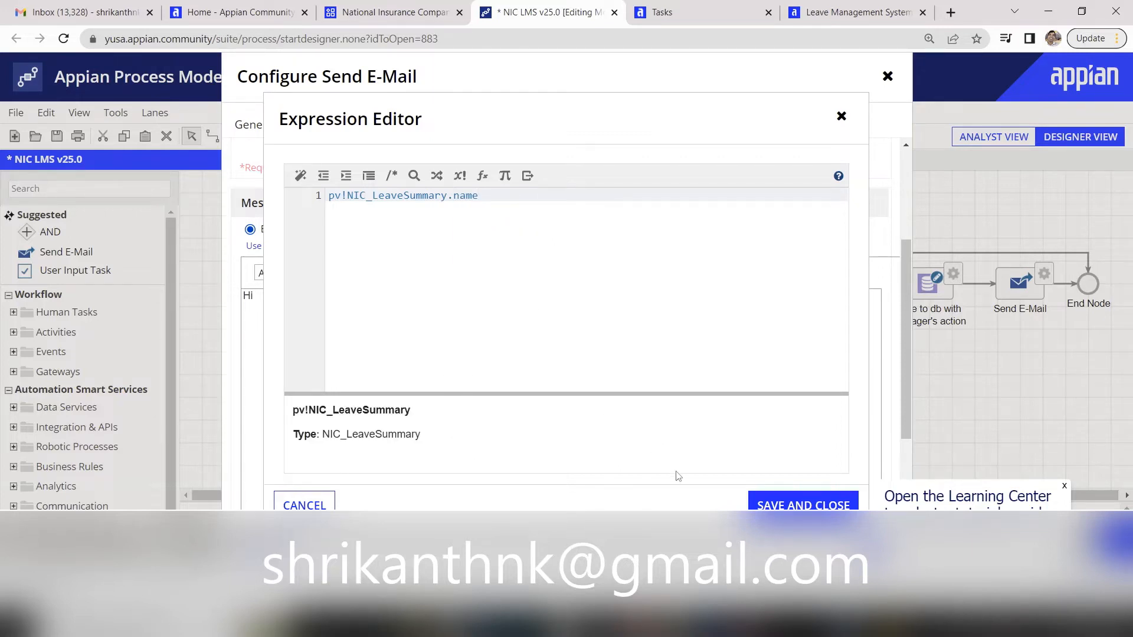
click(763, 504)
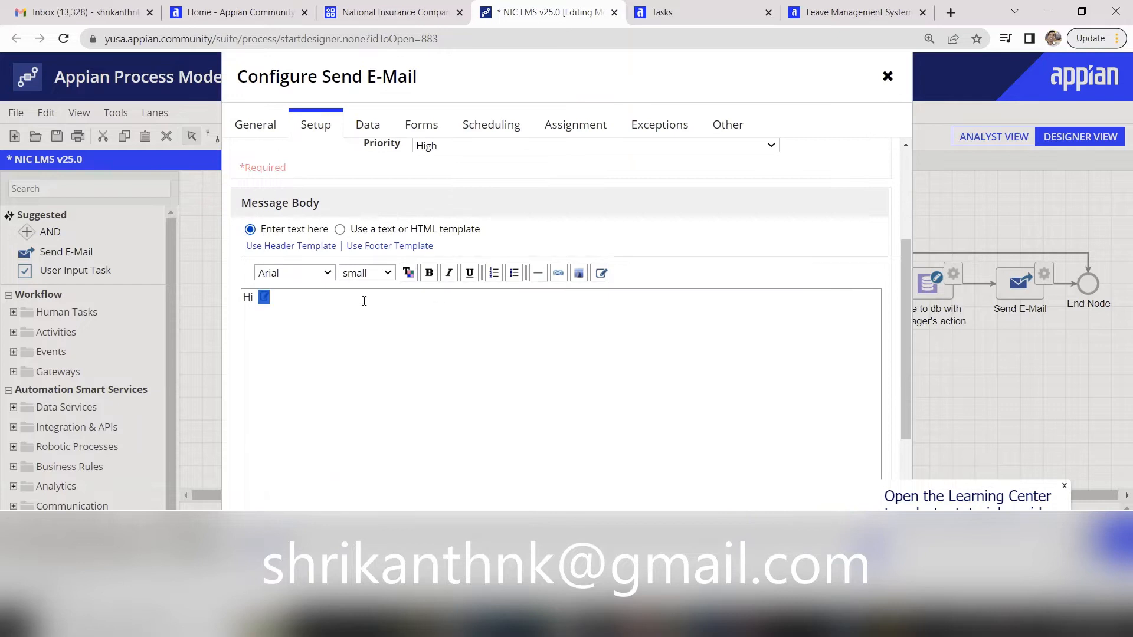
- Add the line "Your leave has been" below the greeting, followed by the expression pv!NIC_LeaveSummary.leavestatus
click(345, 311)
key(Return)
text(Your leave has been)
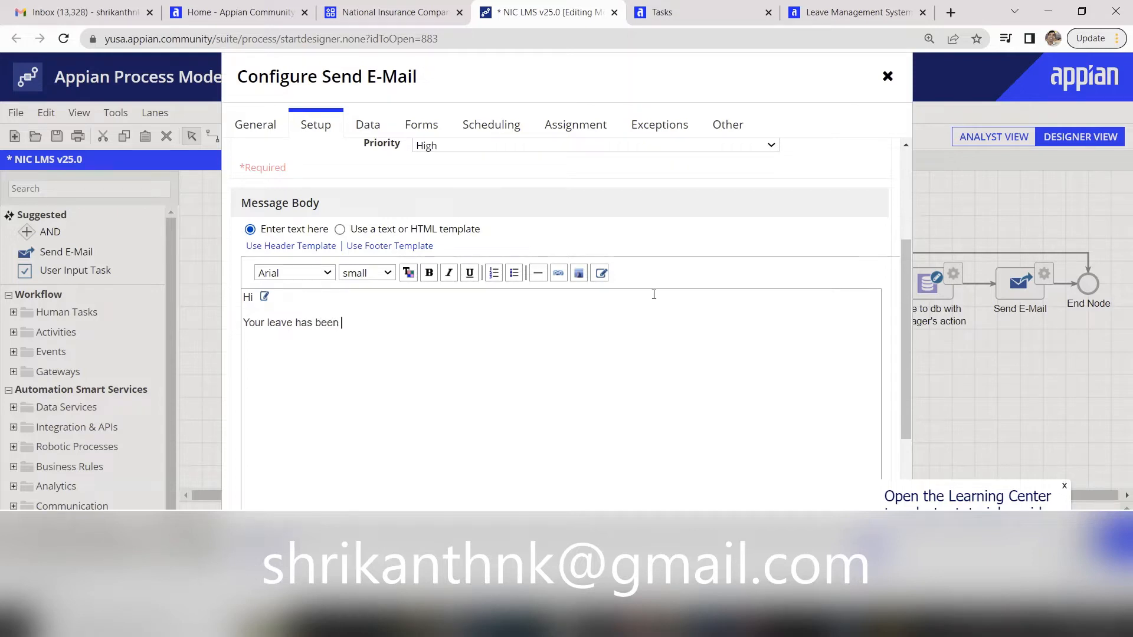
click(601, 273)
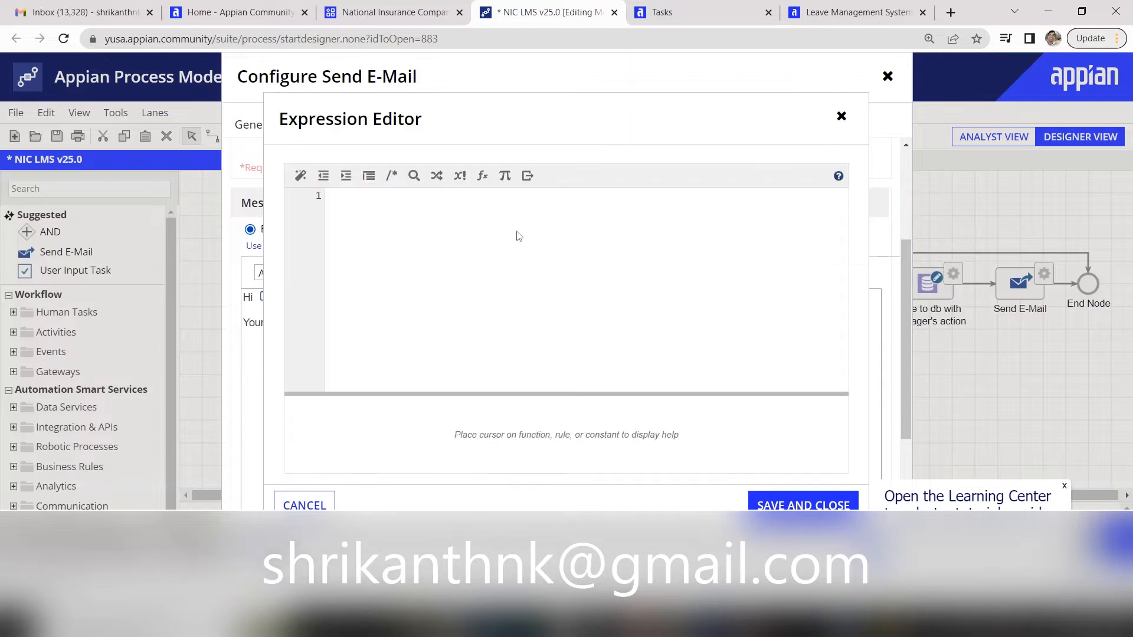
text(pv!)
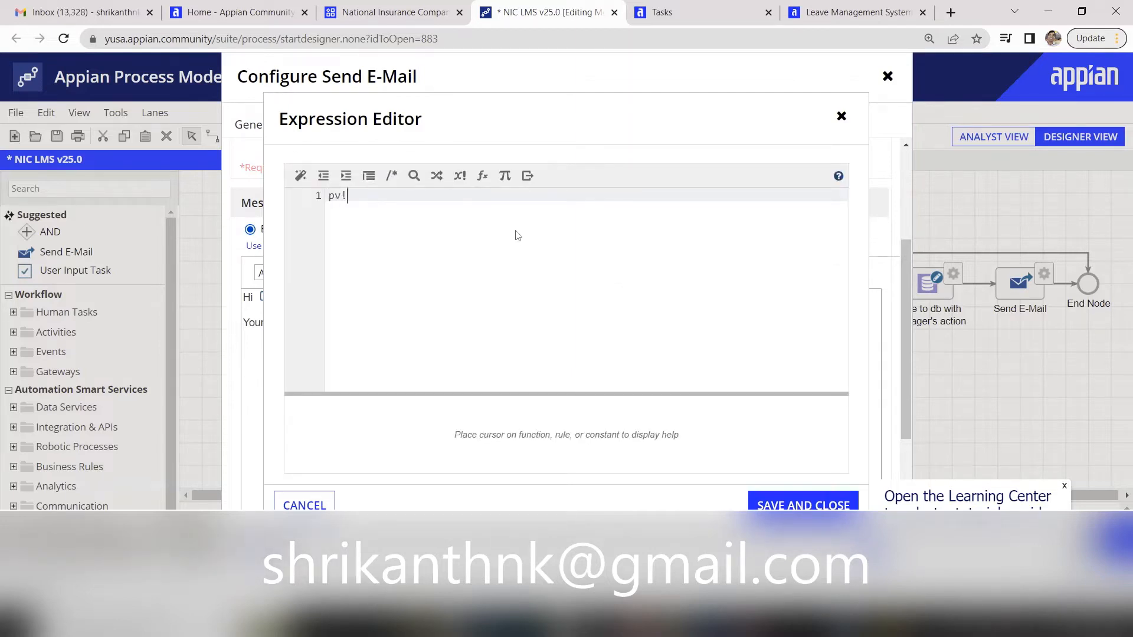
text(NIC)
key(Return)
text(.leave)
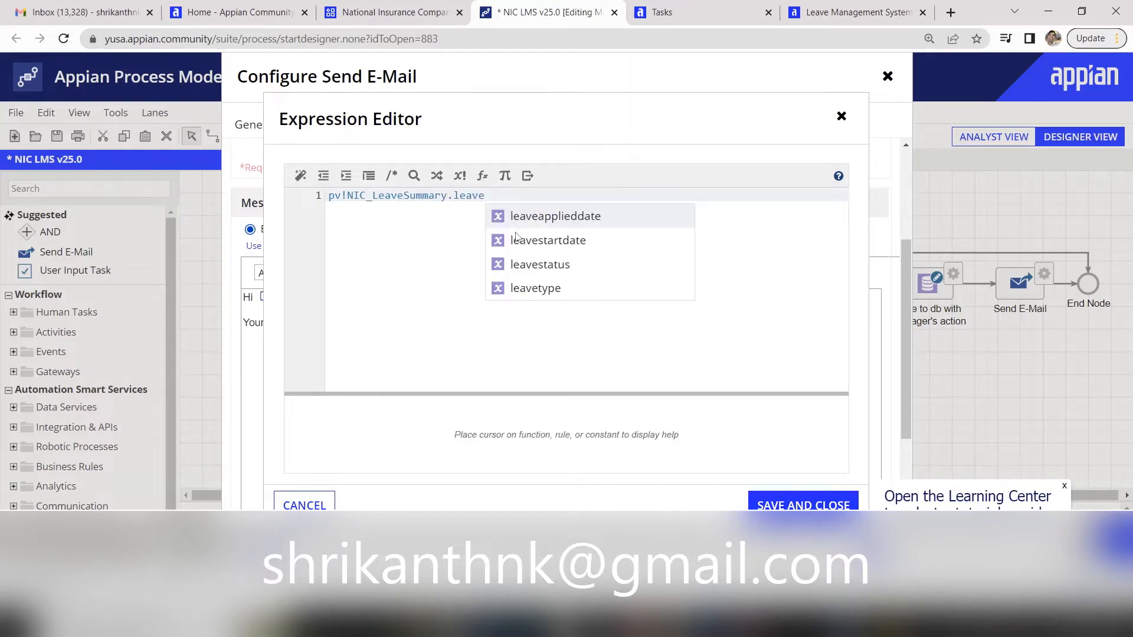
click(529, 265)
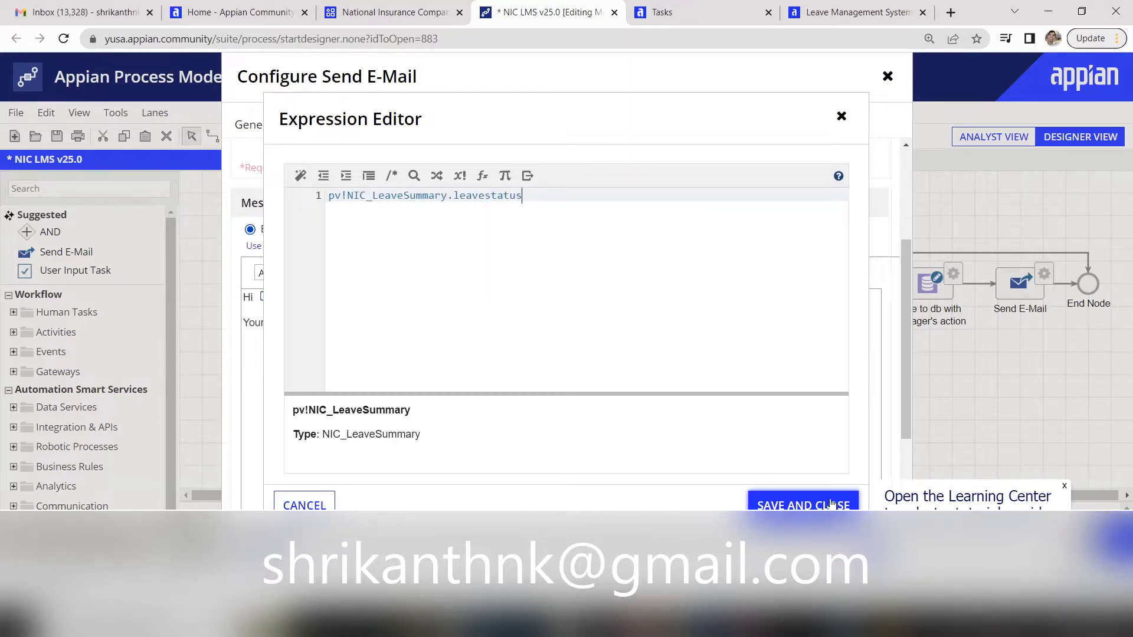
click(831, 500)
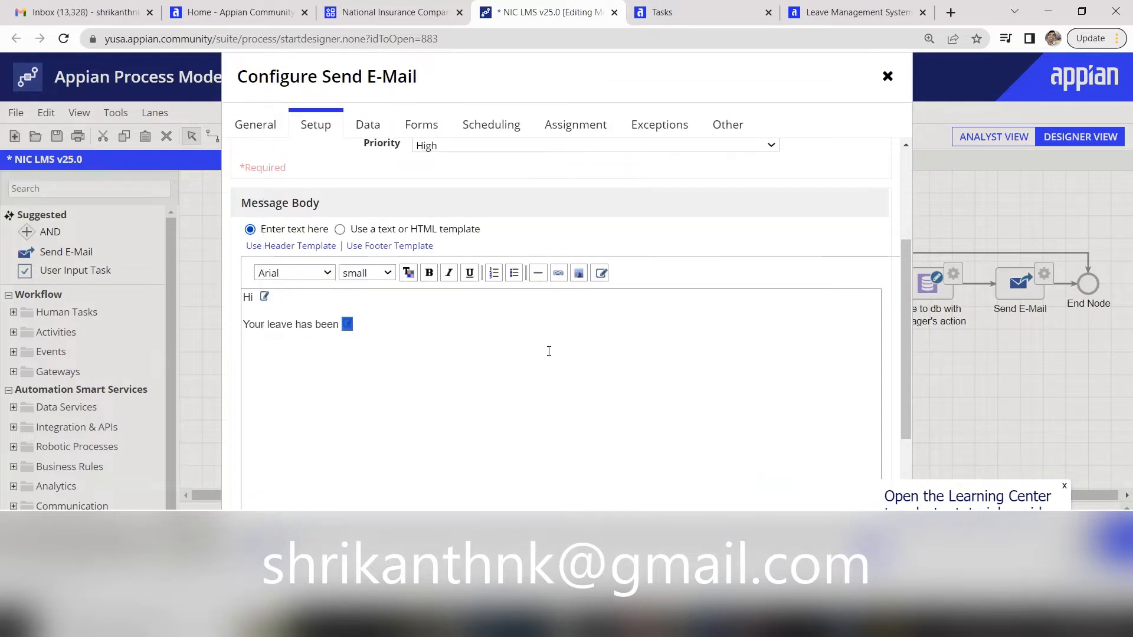
- Add the labels "Leave StartDate :", "Leave End Date :" and "Leave Applied Date:" on separate lines below the leave status sentence
click(418, 327)
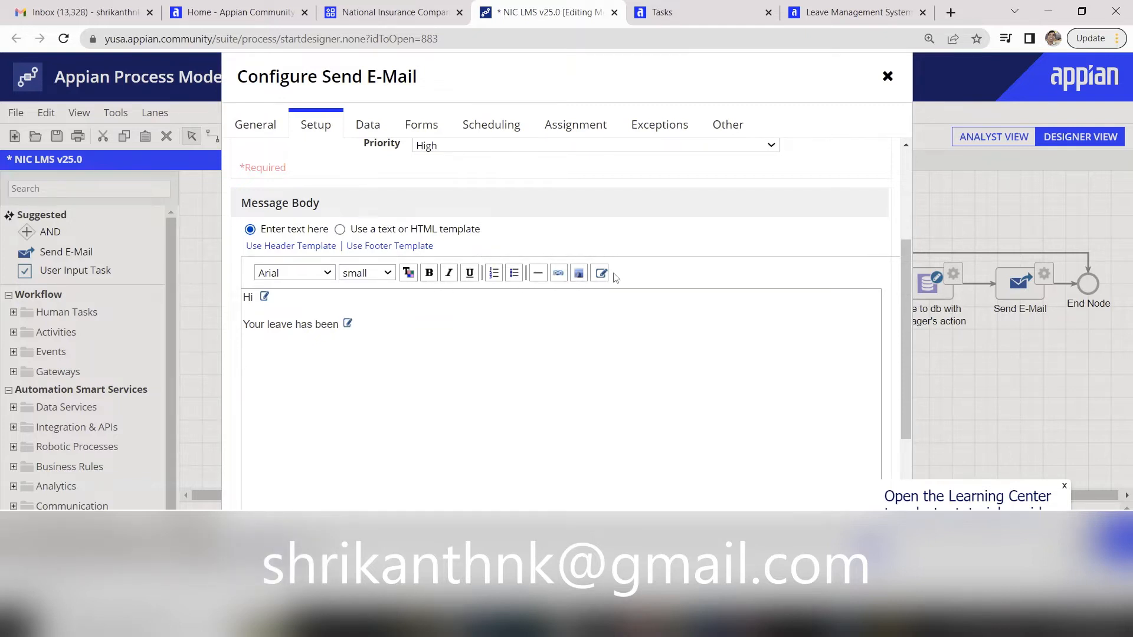
text(Leave Sta)
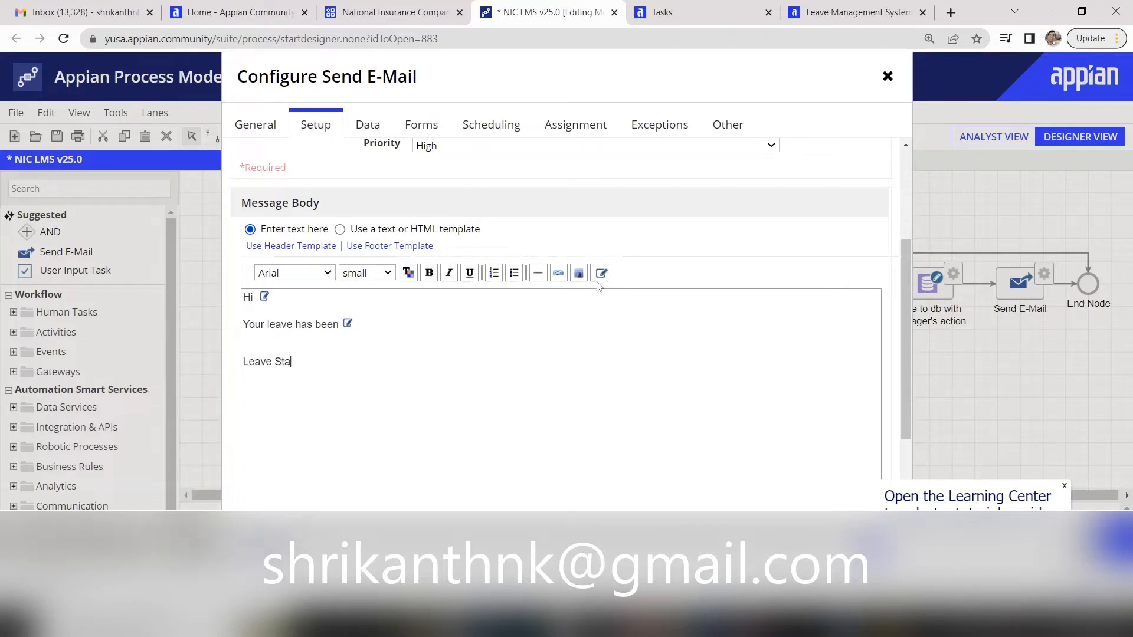
text(rtDate :)
key(Return)
text(:eave)
key(BackSpace)
key(BackSpace)
key(BackSpace)
text(Leave End Date  )
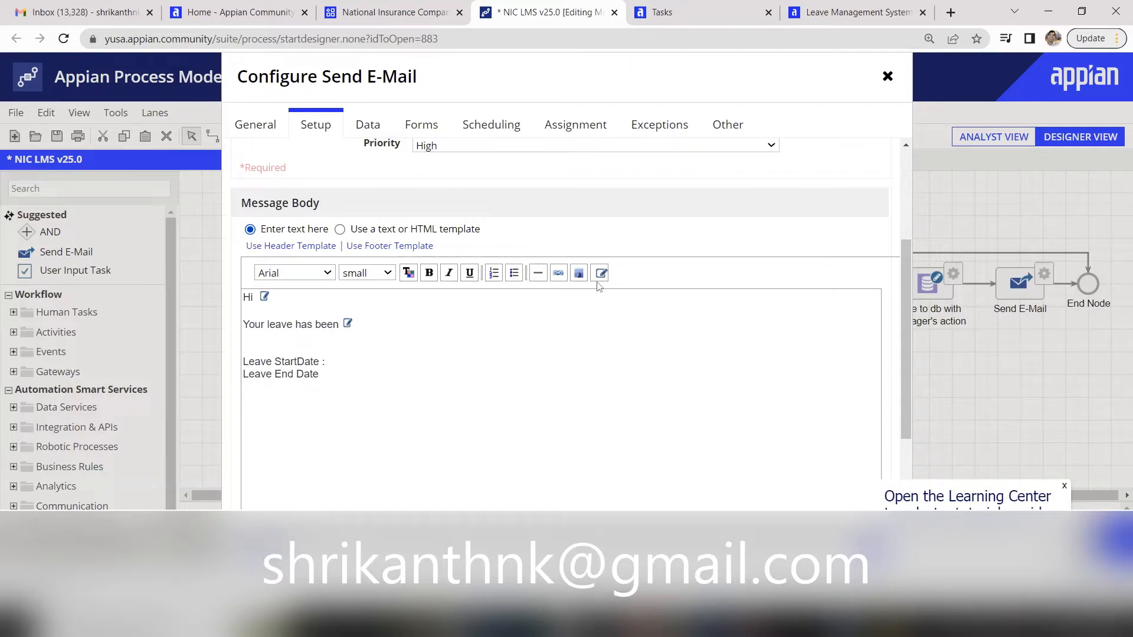
text(Leave)
text(Applieed Date:)
click(354, 379)
click(353, 375)
- Insert the expression pv!NIC_LeaveSummary.leavestartdate after the Leave StartDate label in the message body
click(344, 358)
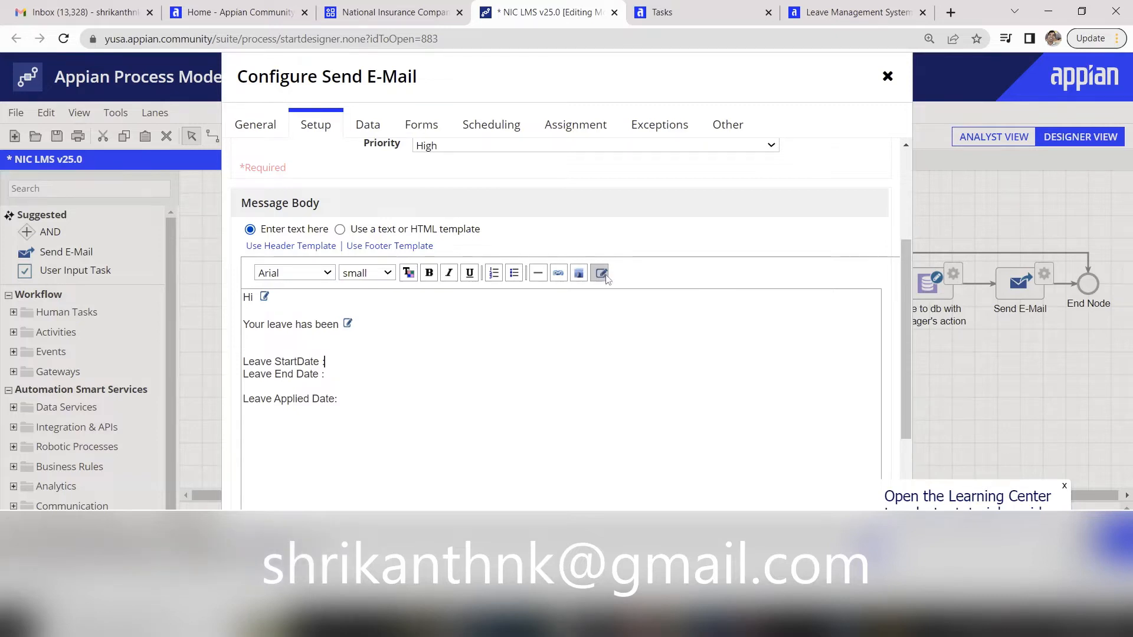
click(598, 273)
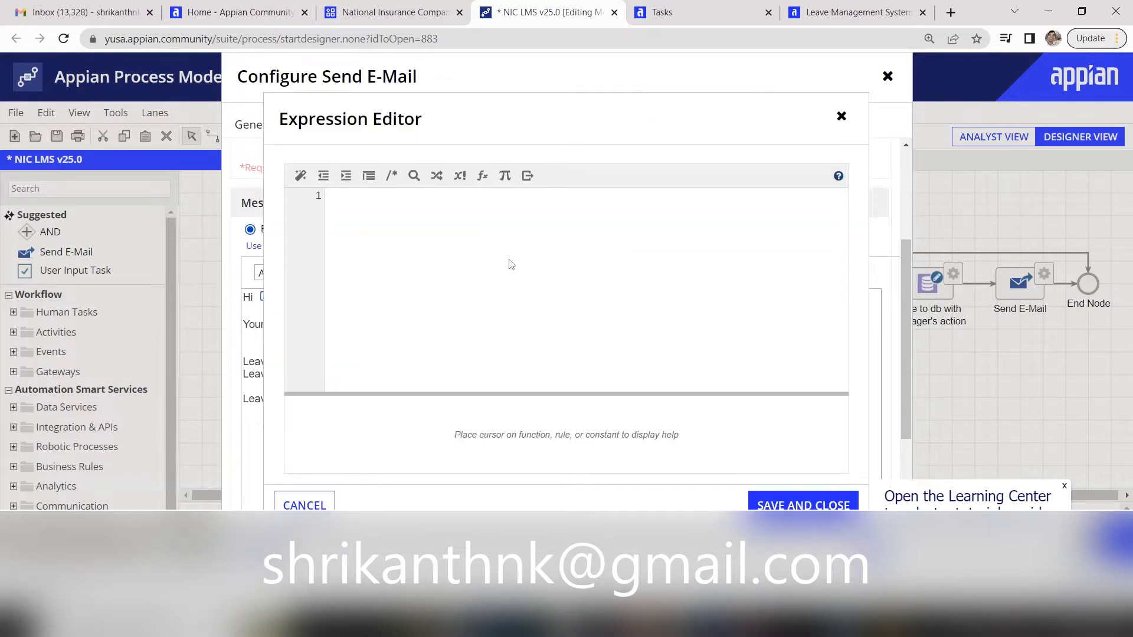
click(463, 226)
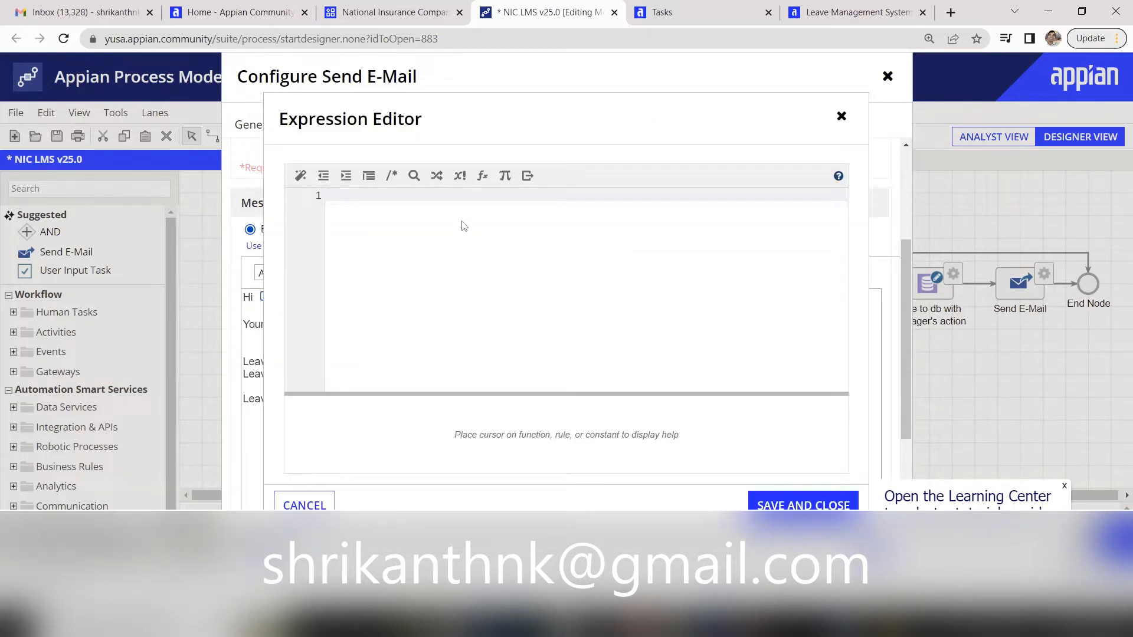
text(pv!NIC)
key(Return)
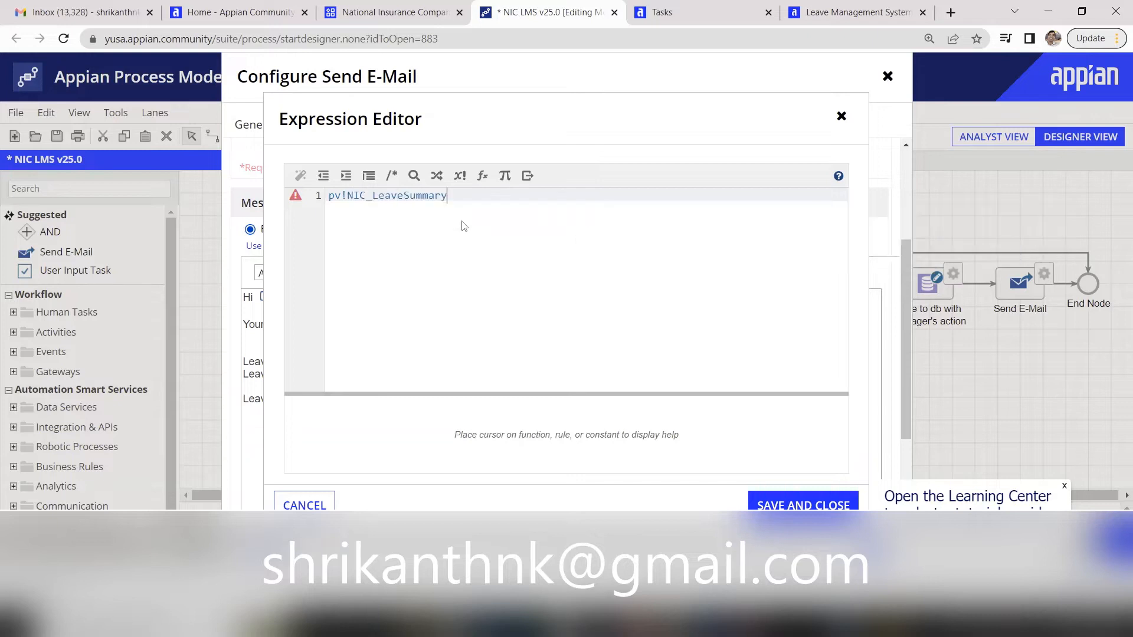
text(.)
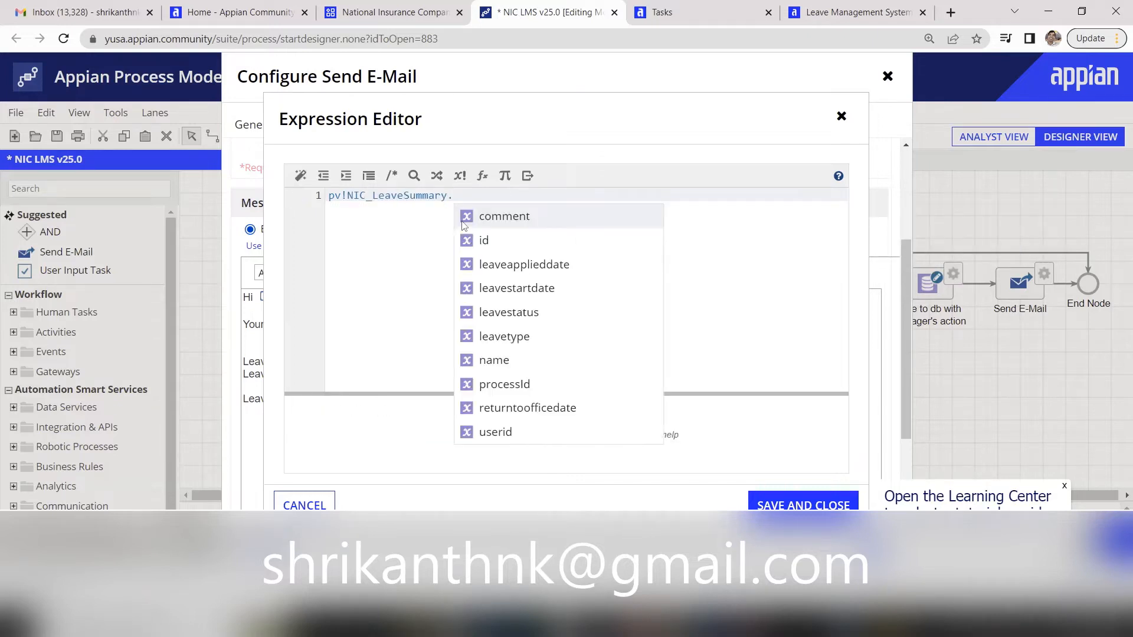
text(st)
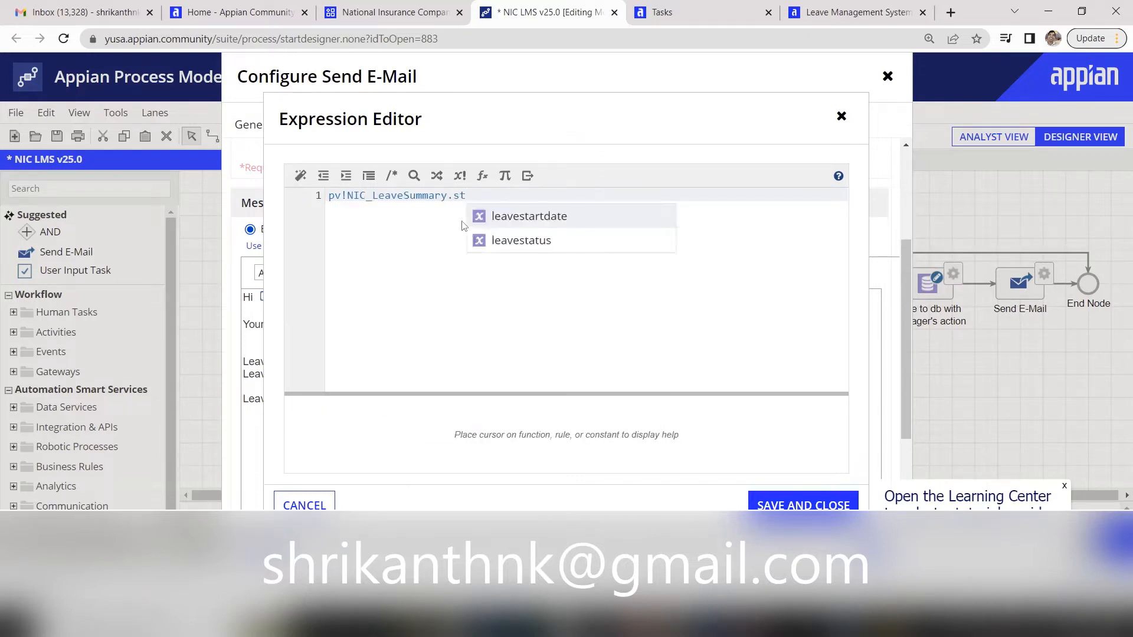
click(513, 216)
click(759, 506)
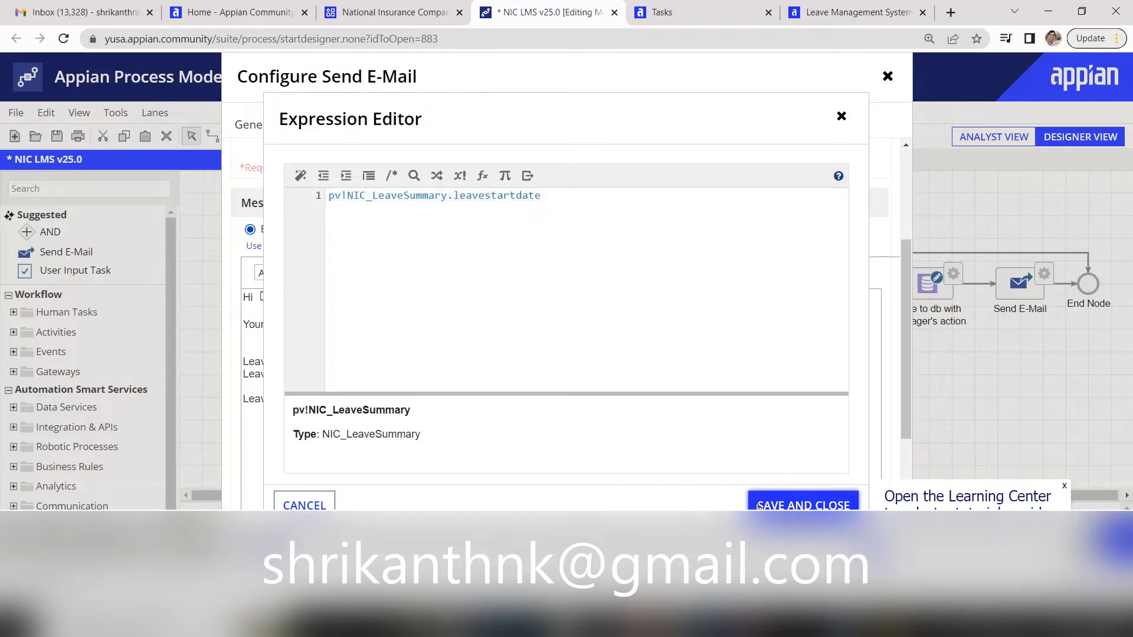
- Insert the expression pv!NIC_LeaveSummary.returntoofficedate after the Leave End Date label in the message body
click(334, 374)
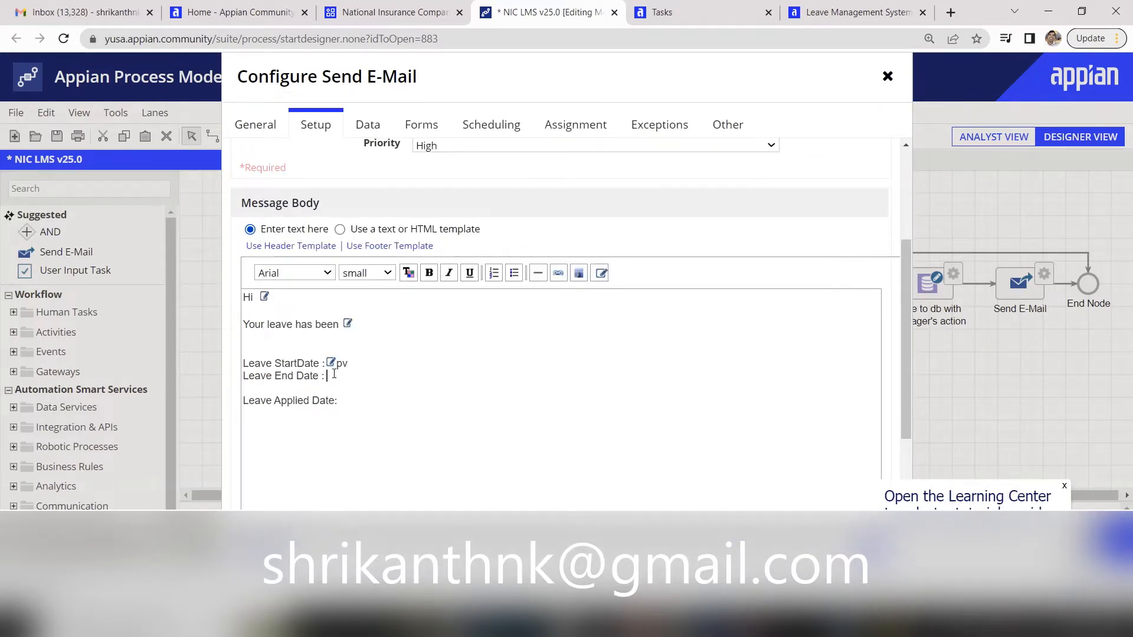
click(601, 273)
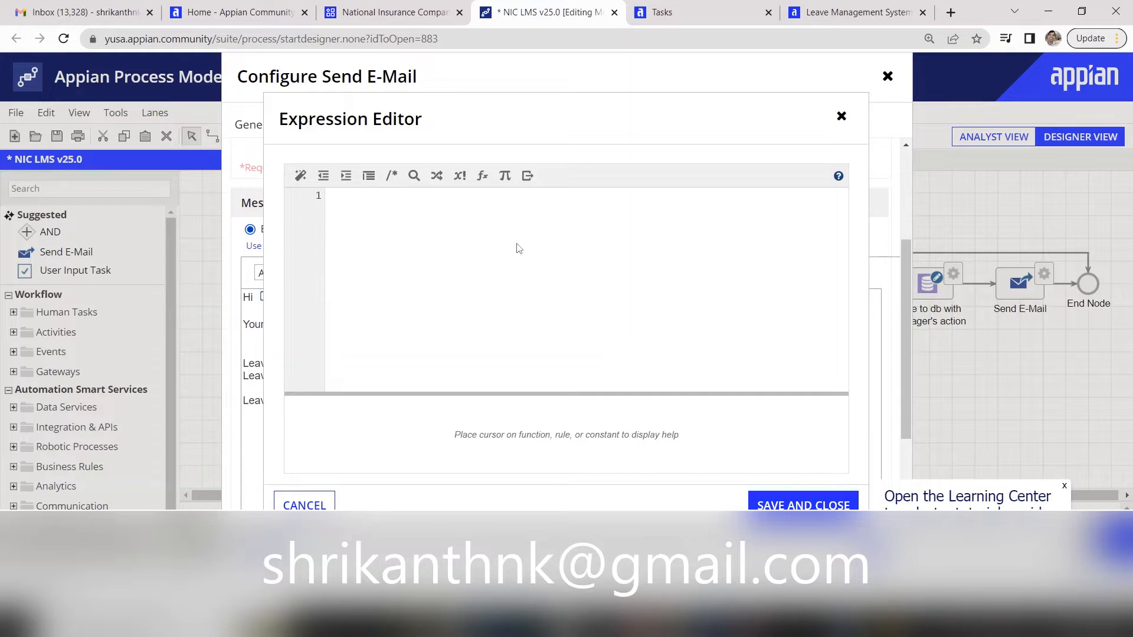
click(471, 225)
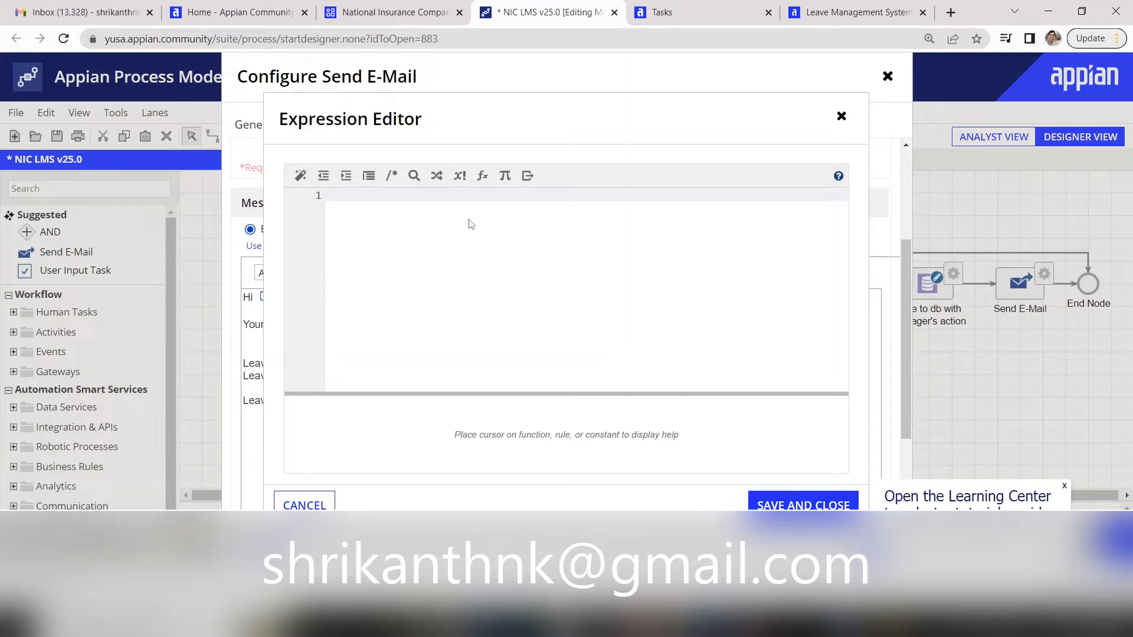
text(pv!nic)
key(Return)
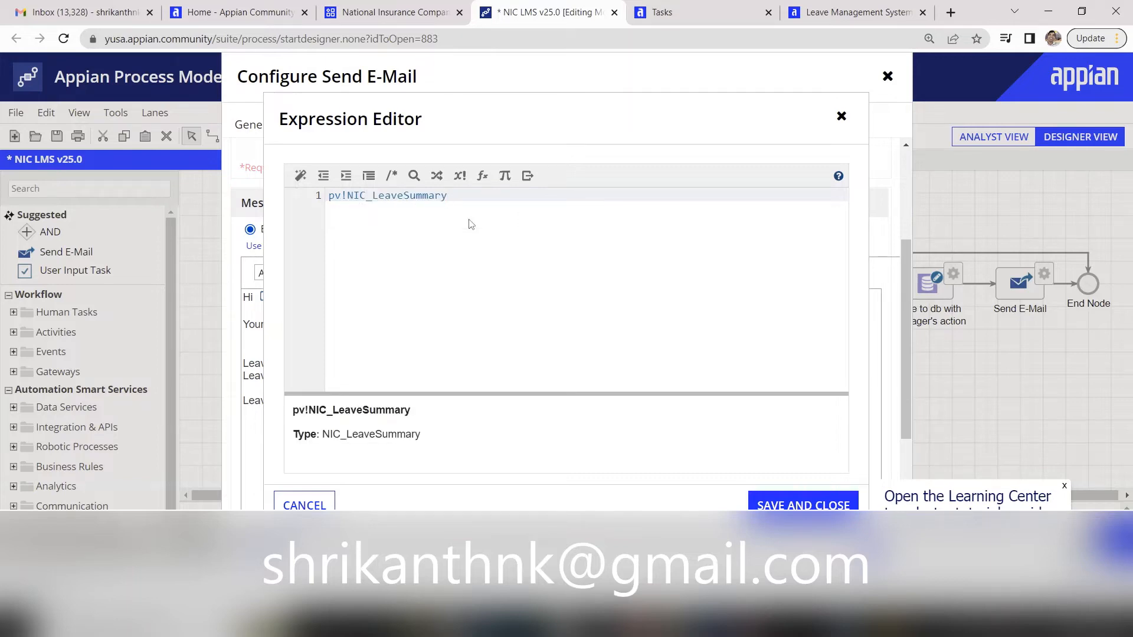
text(.re)
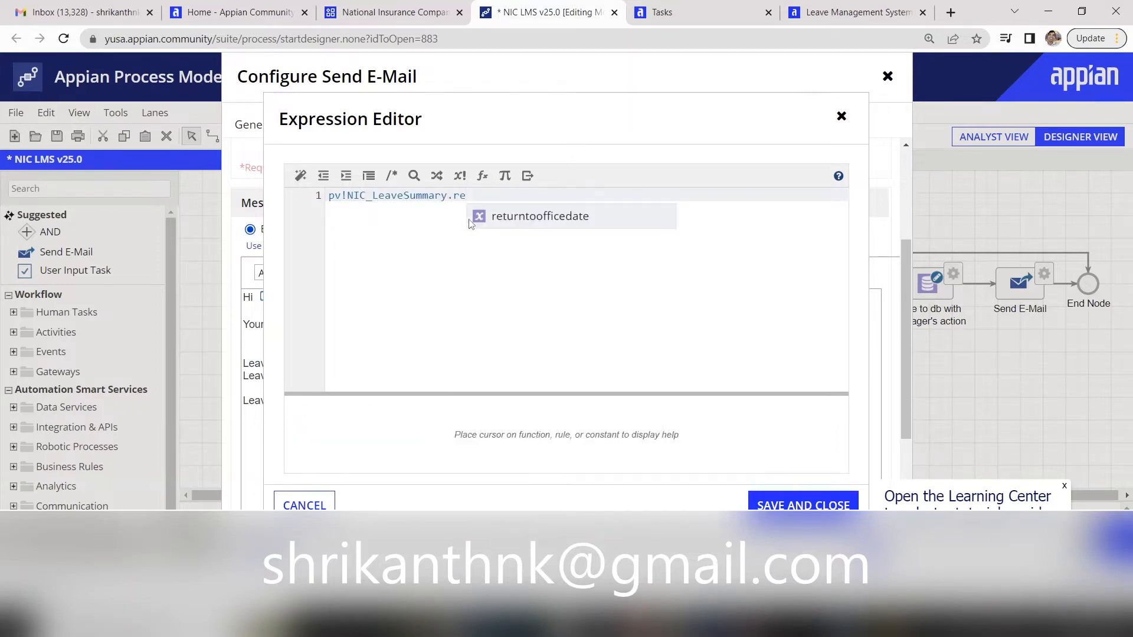
key(Return)
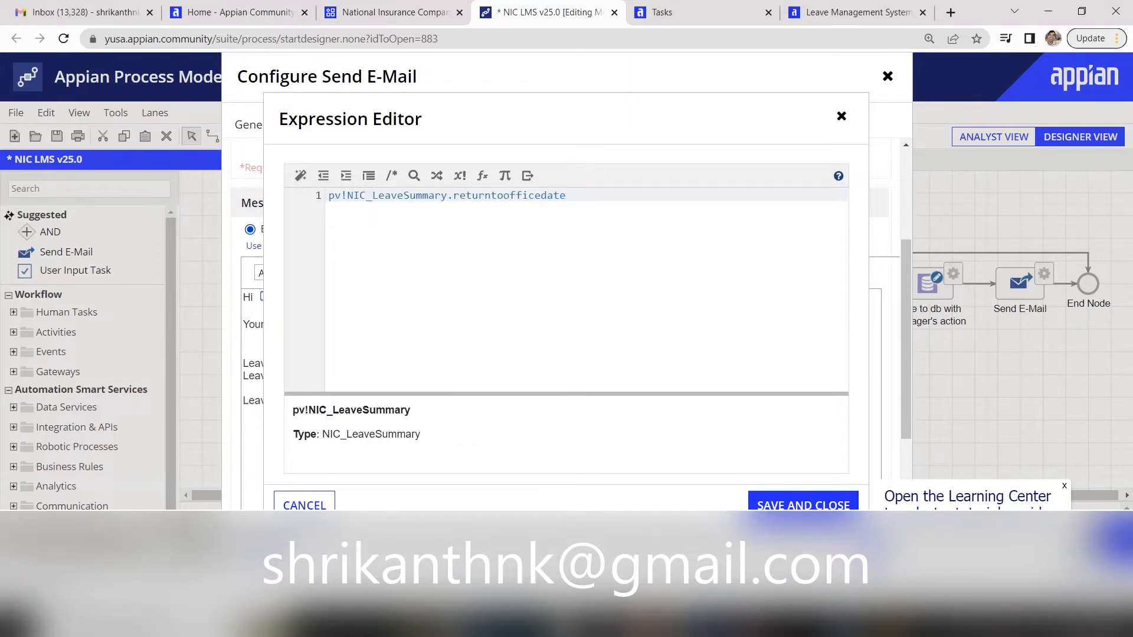
click(829, 506)
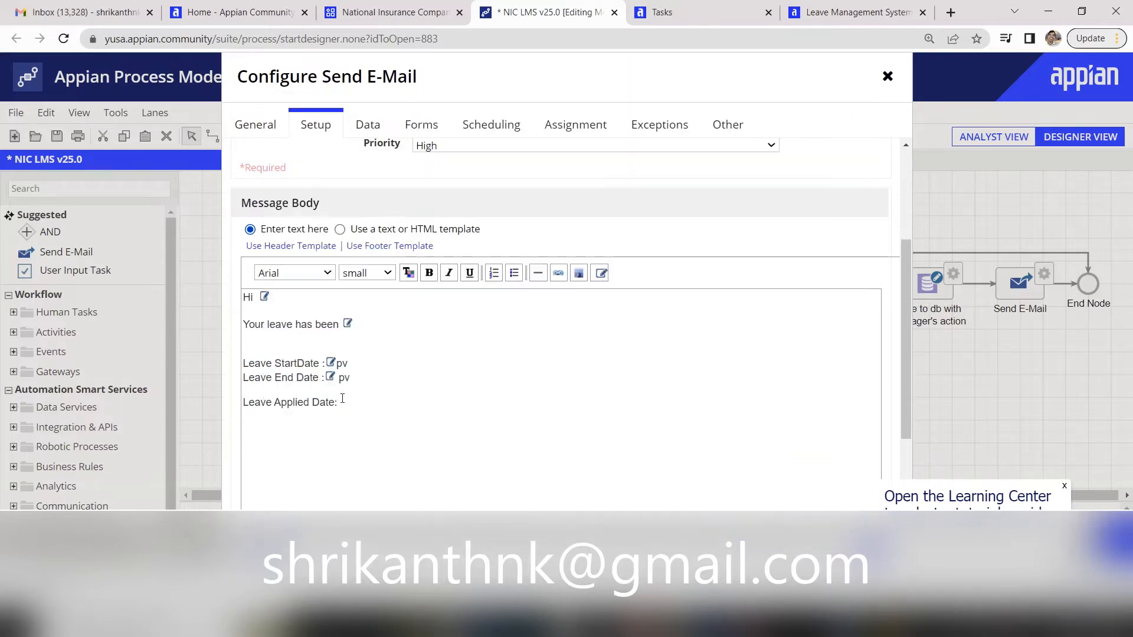
- Insert the expression pv!NIC_LeaveSummary.leaveapplieddate after the Leave Applied Date label in the message body
click(600, 273)
click(596, 258)
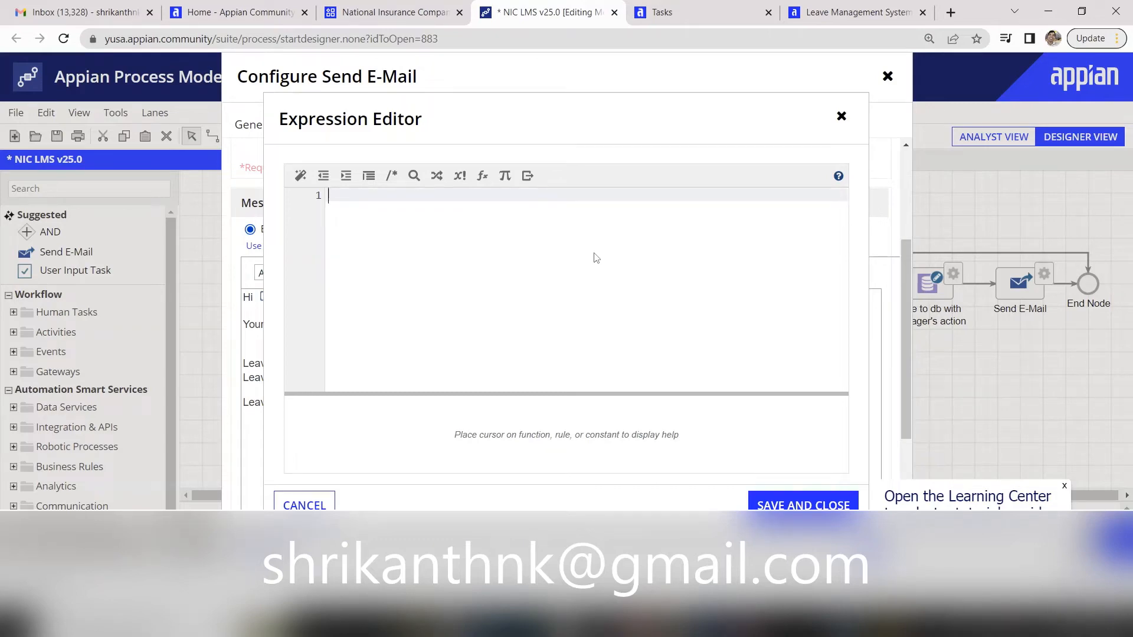
text(pv!)
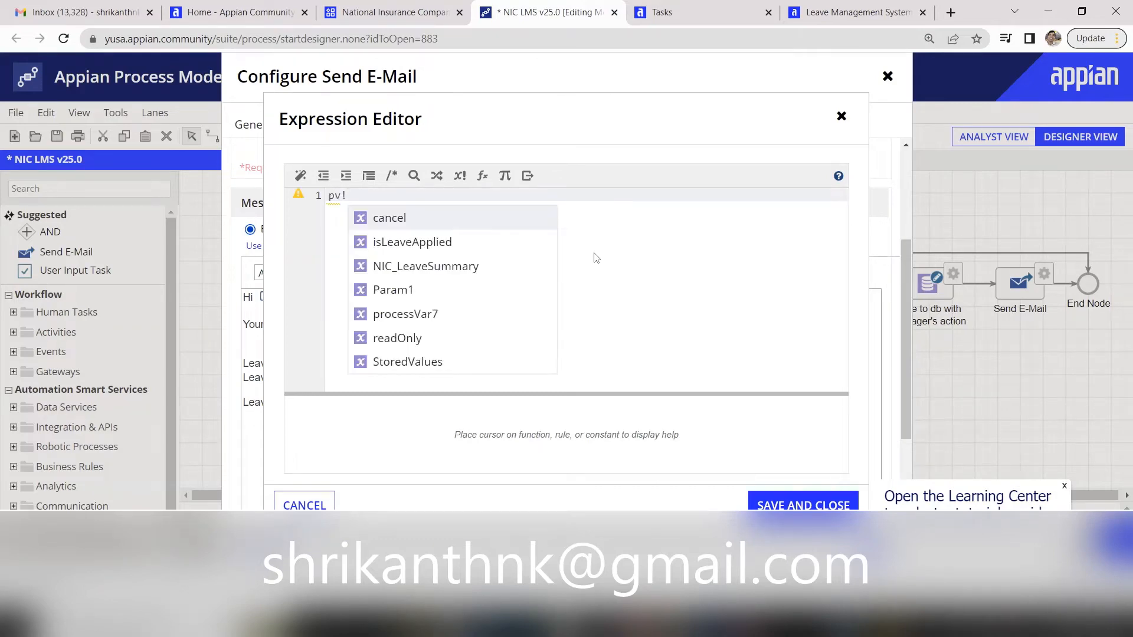
text(nic)
key(Return)
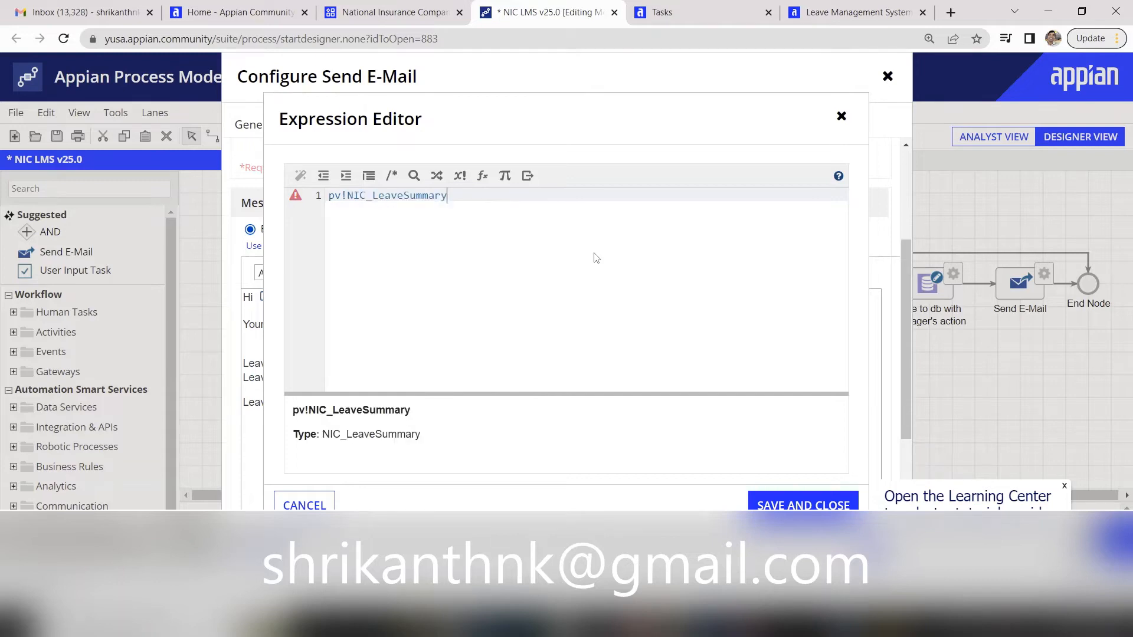
text(.app)
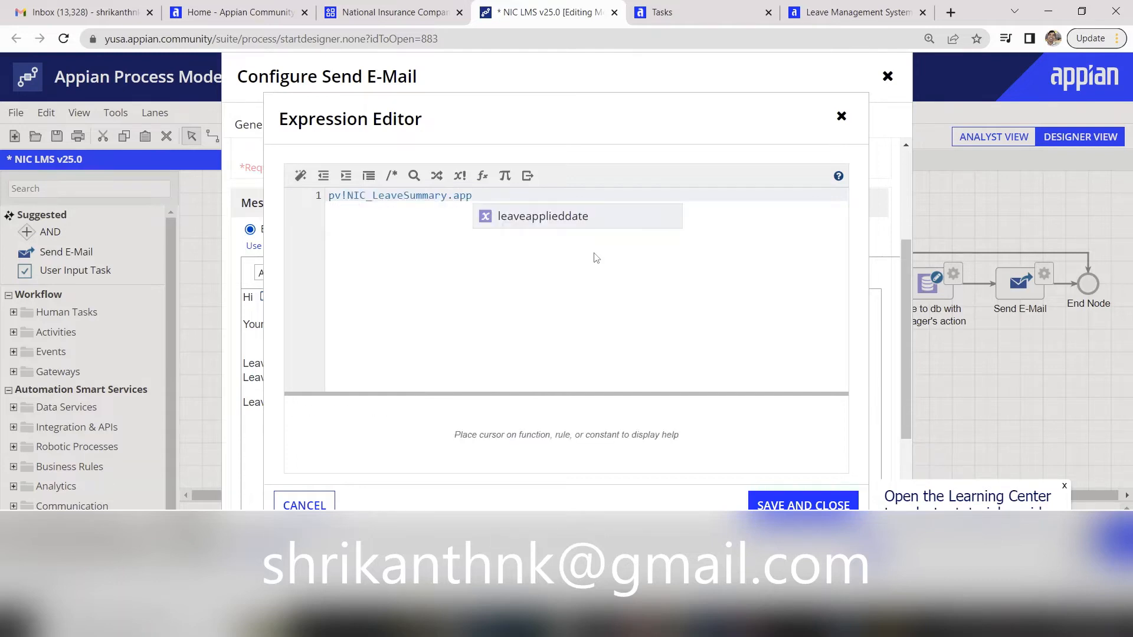
key(Return)
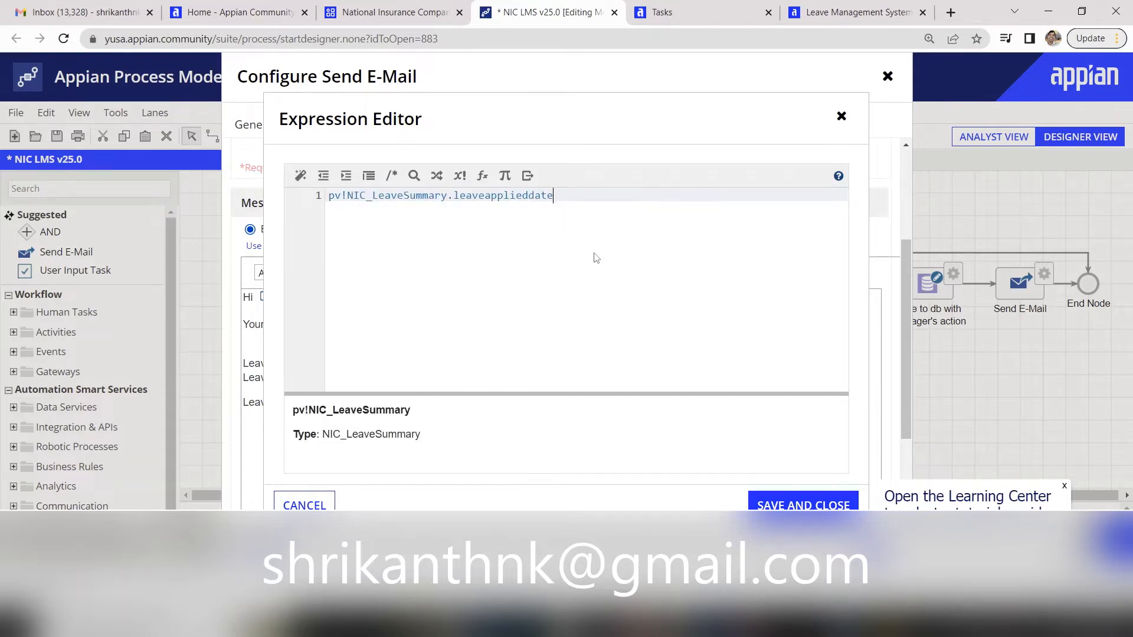
click(761, 503)
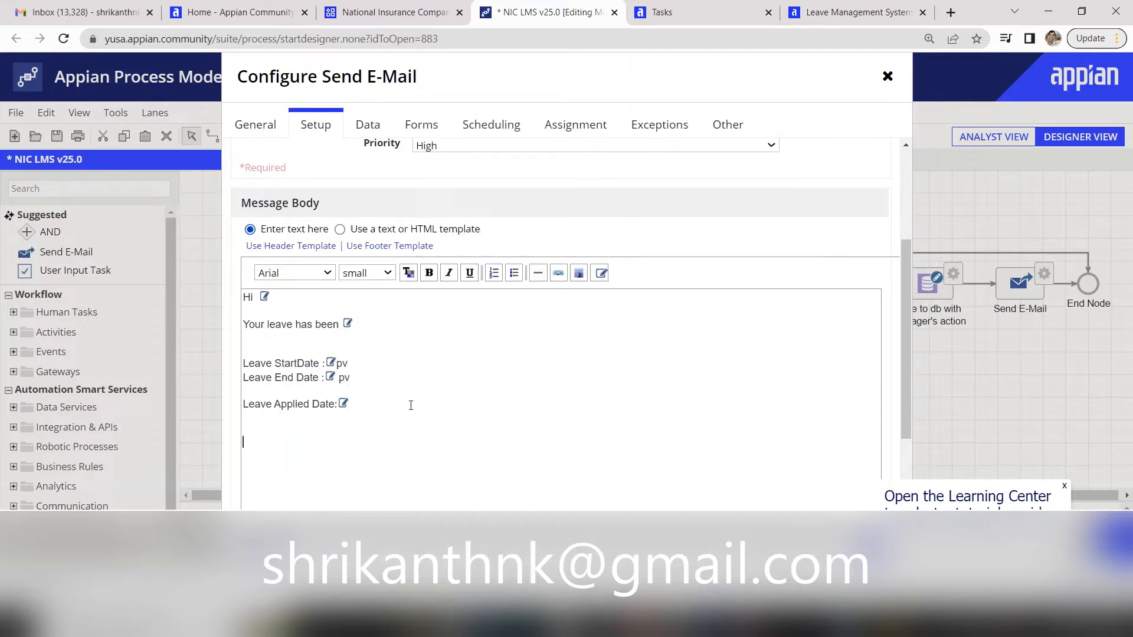
- Close the message body with "Thank you." and the signatory's first name on the line below it
text(Thank)
text( you. )
text(Mike)
- Add an extra blank line between the leave status sentence and the Leave StartDate line
click(275, 345)
key(BackSpace)
key(Return)
key(Return)
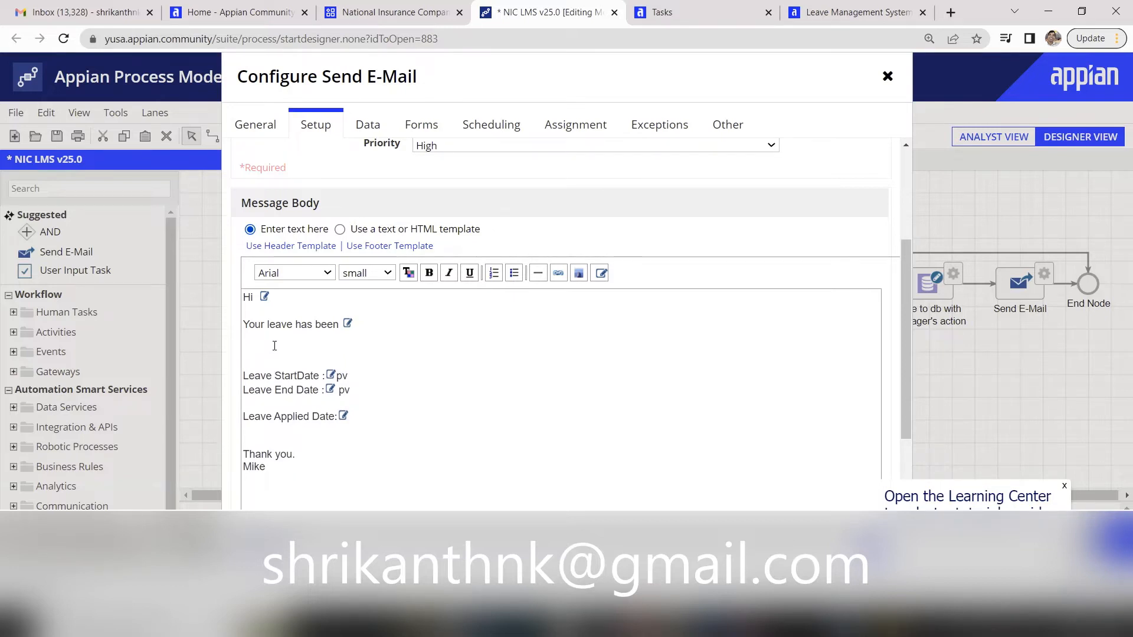
text(pv)
key(BackSpace)
key(BackSpace)
key(BackSpace)
key(BackSpace)
key(BackSpace)
key(BackSpace)
- Insert the expression pv!NIC_LeaveSummary.comment on the blank line below the leave status sentence
click(601, 273)
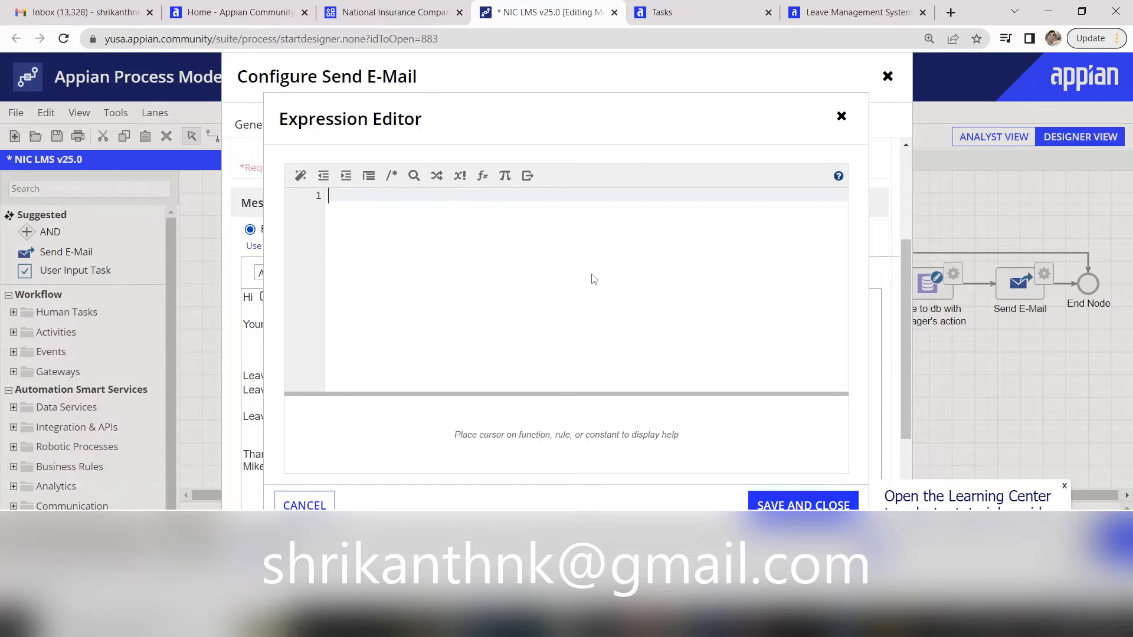
text(pv!)
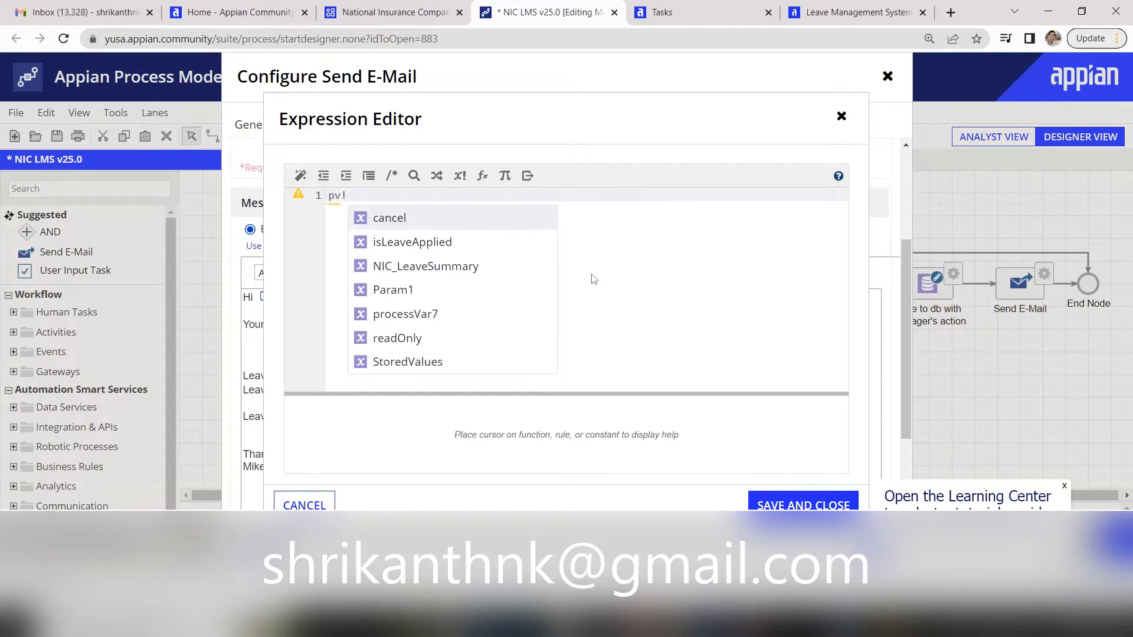
click(511, 275)
text(.com)
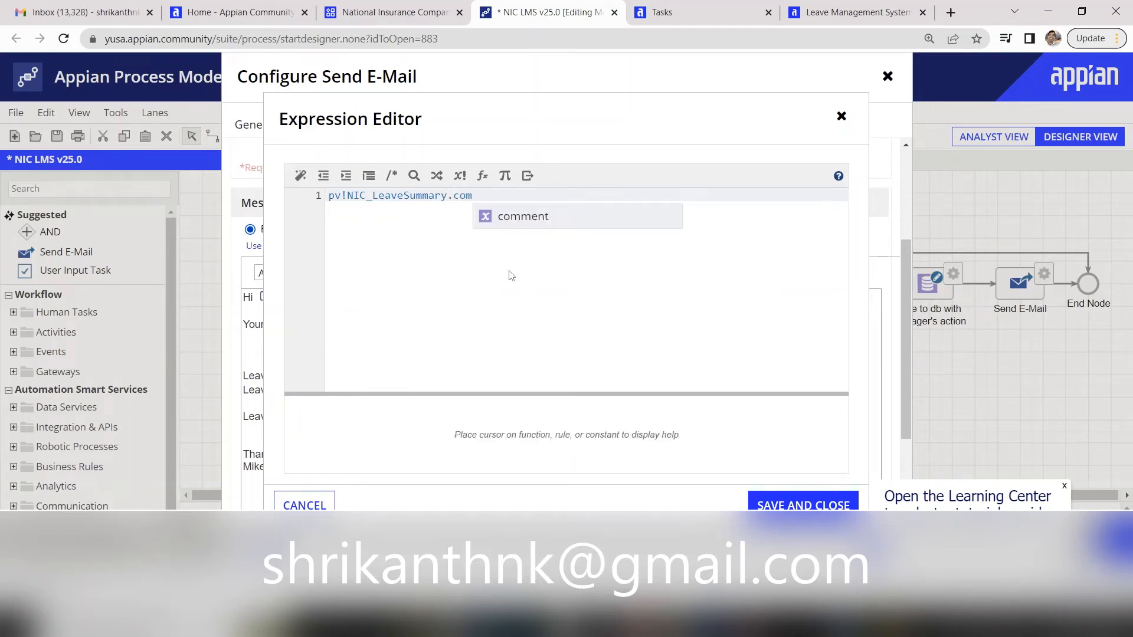
key(Return)
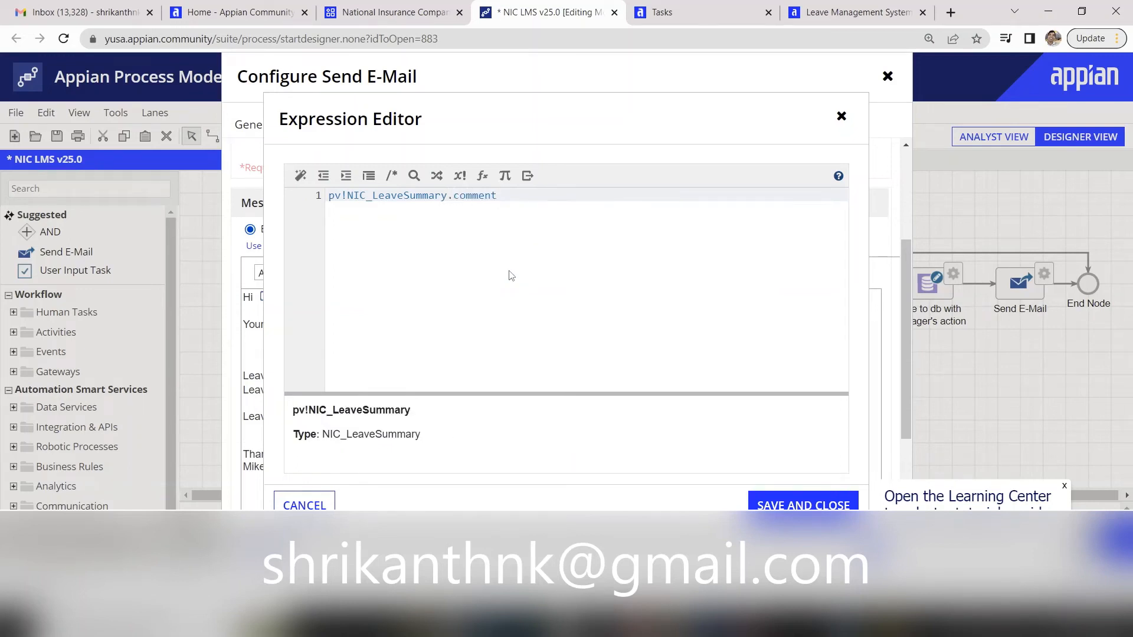
click(802, 505)
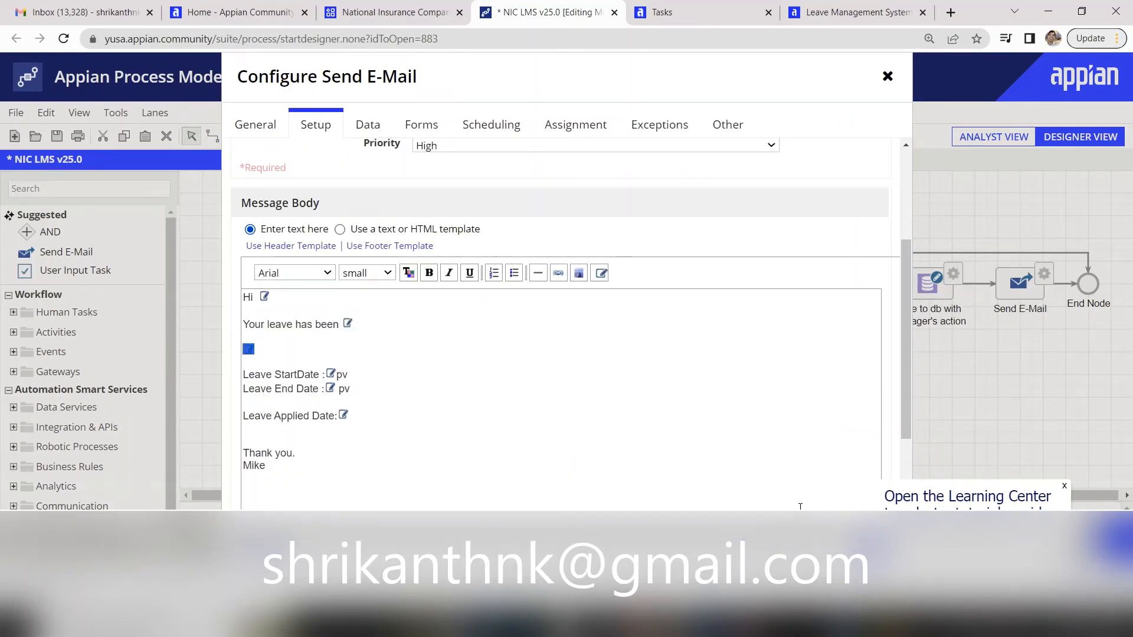
- Confirm the e-mail node's configuration, then save and publish the NIC LMS process model
click(1064, 486)
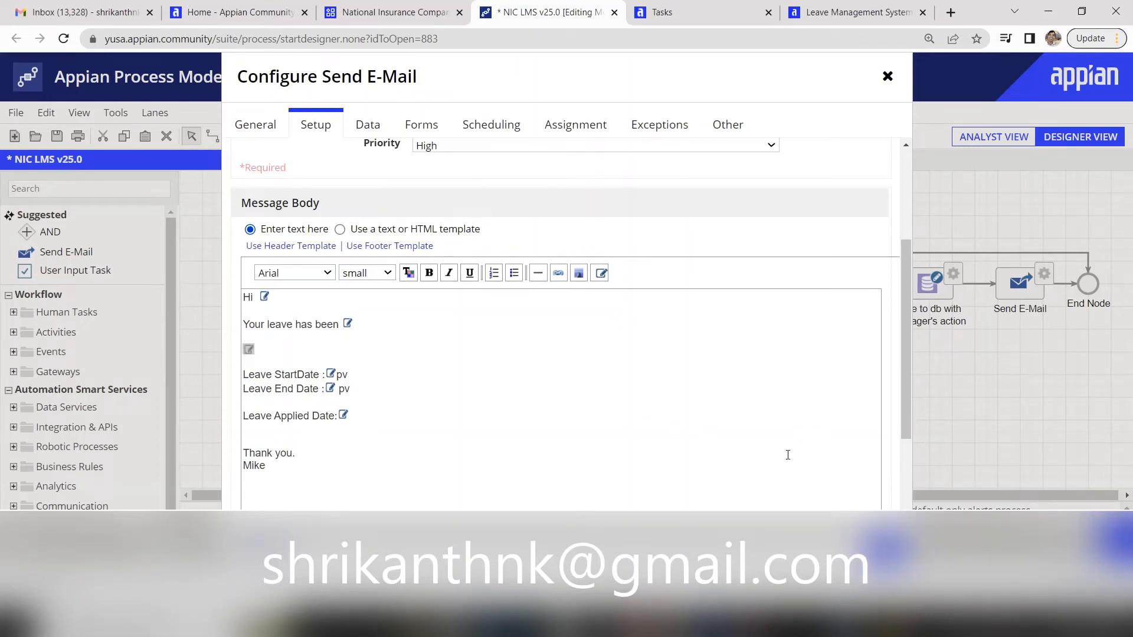
click(885, 549)
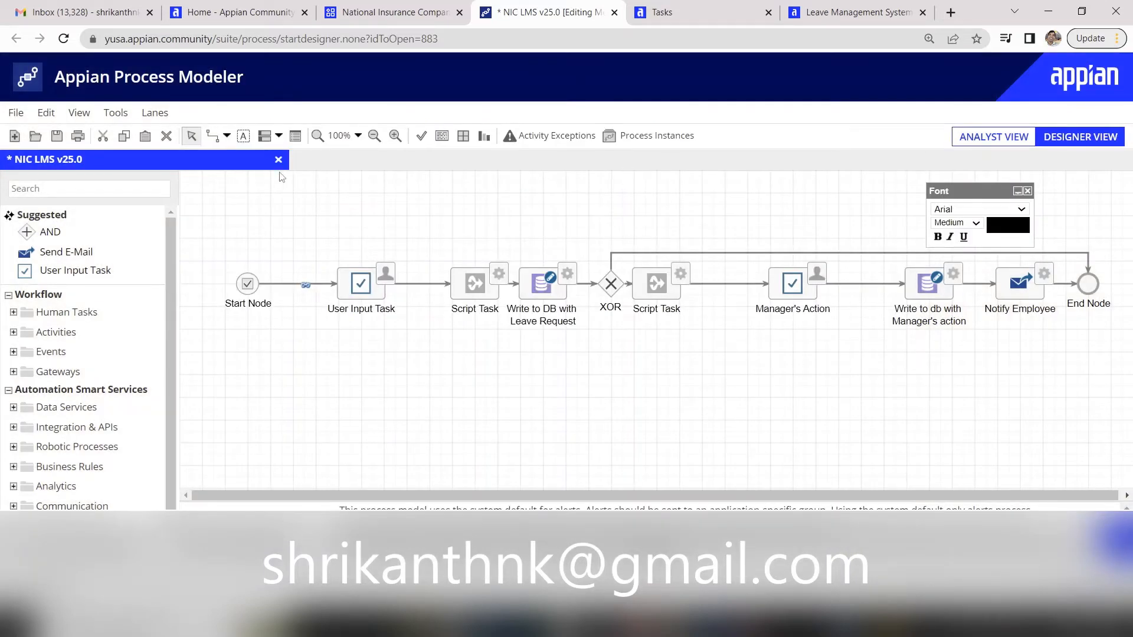
click(15, 115)
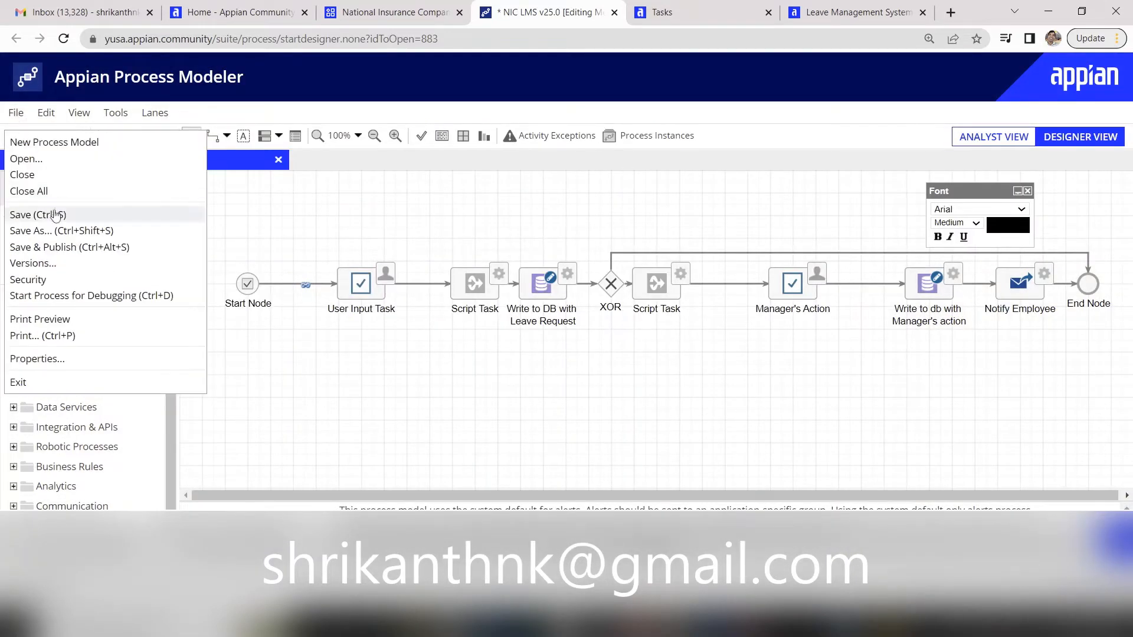
click(51, 248)
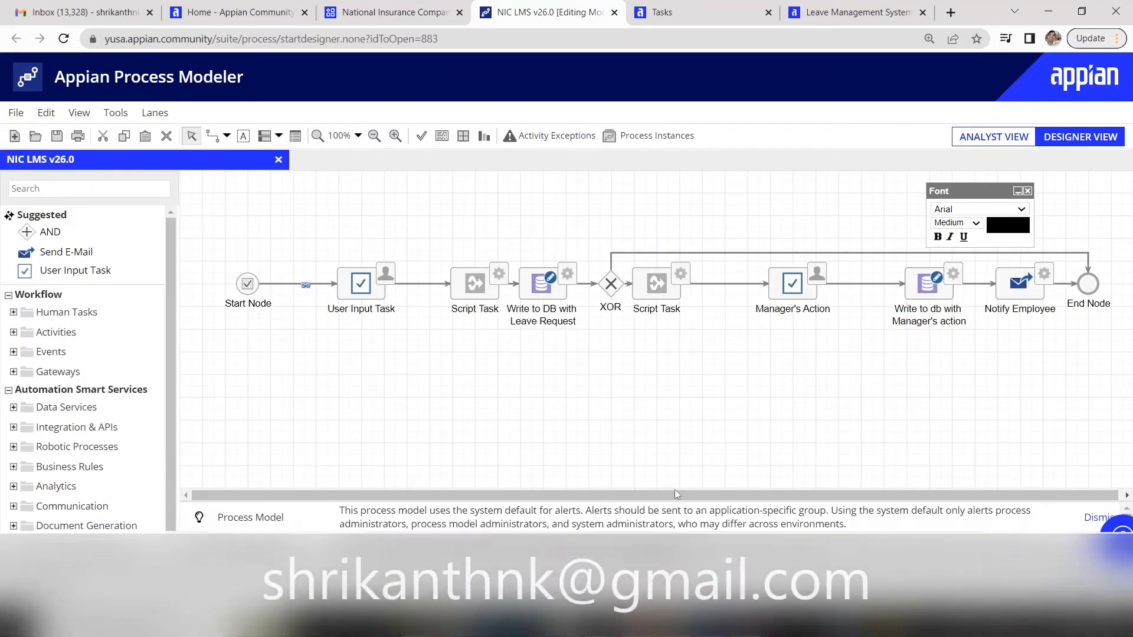
- Start the process for debugging and apply for Vacation leave starting 08/15/2022 with a return to office date of 08/18/2022
click(16, 117)
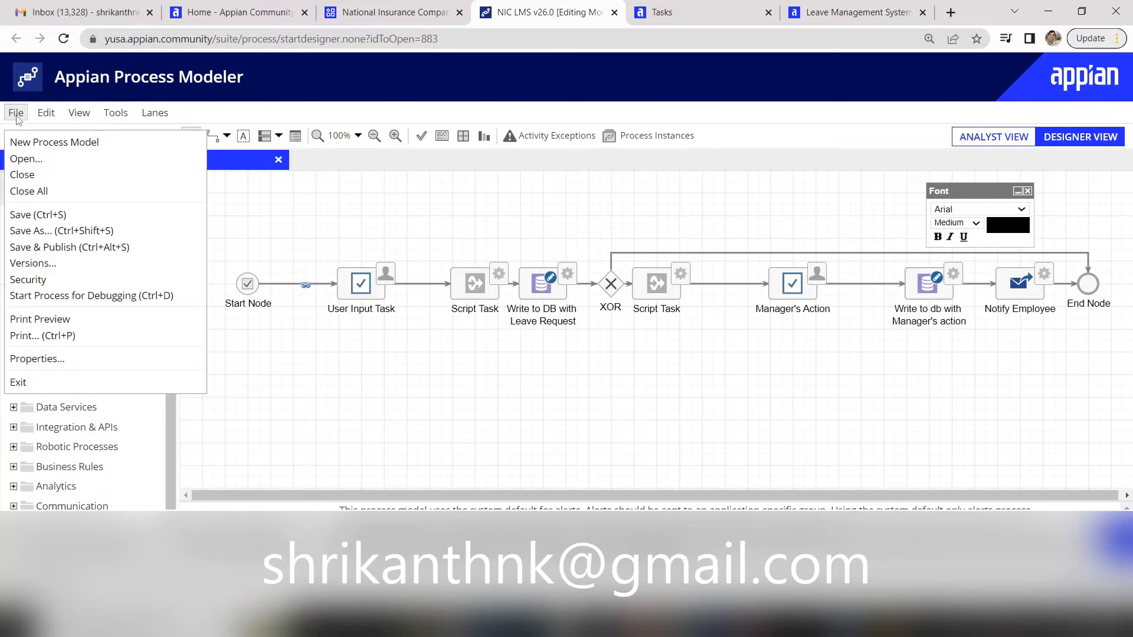
click(54, 296)
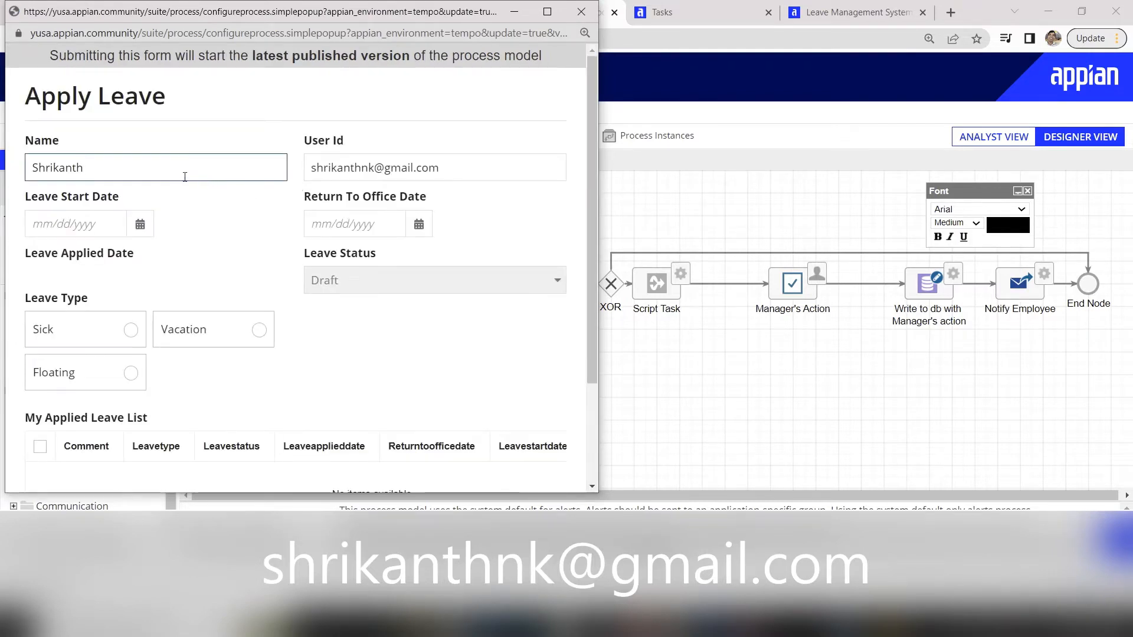
click(140, 224)
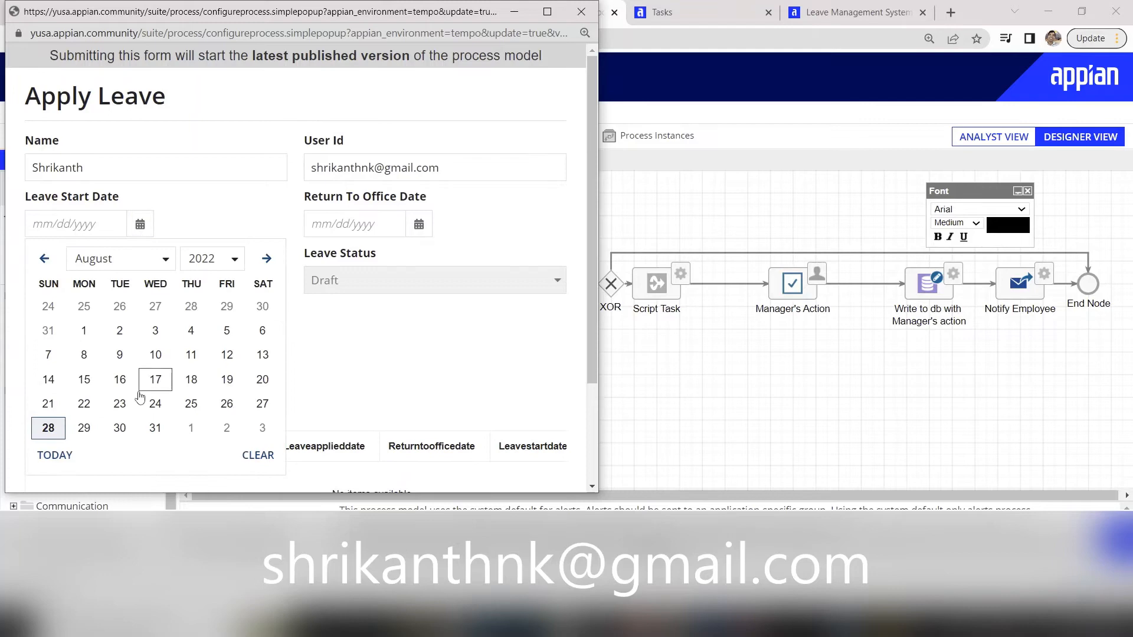
click(84, 379)
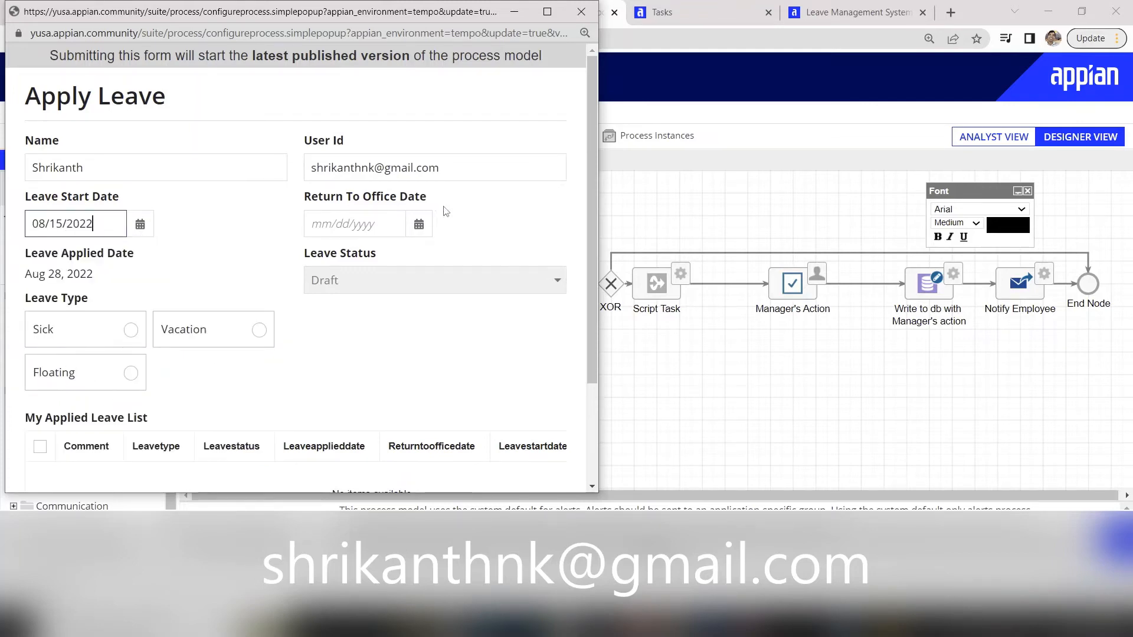
click(426, 227)
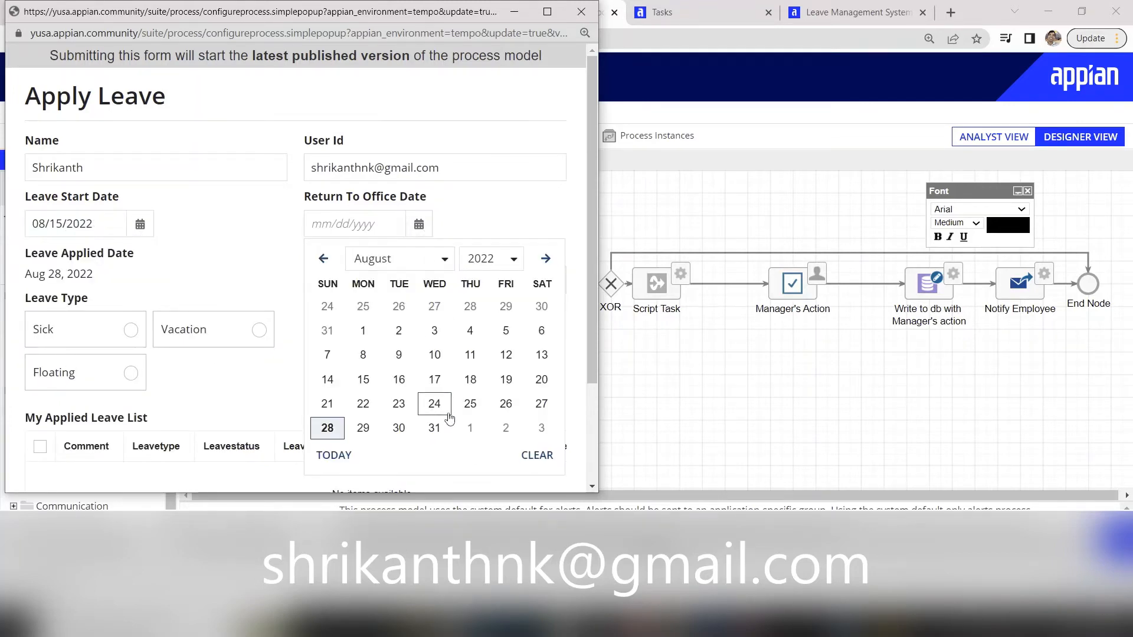
click(477, 383)
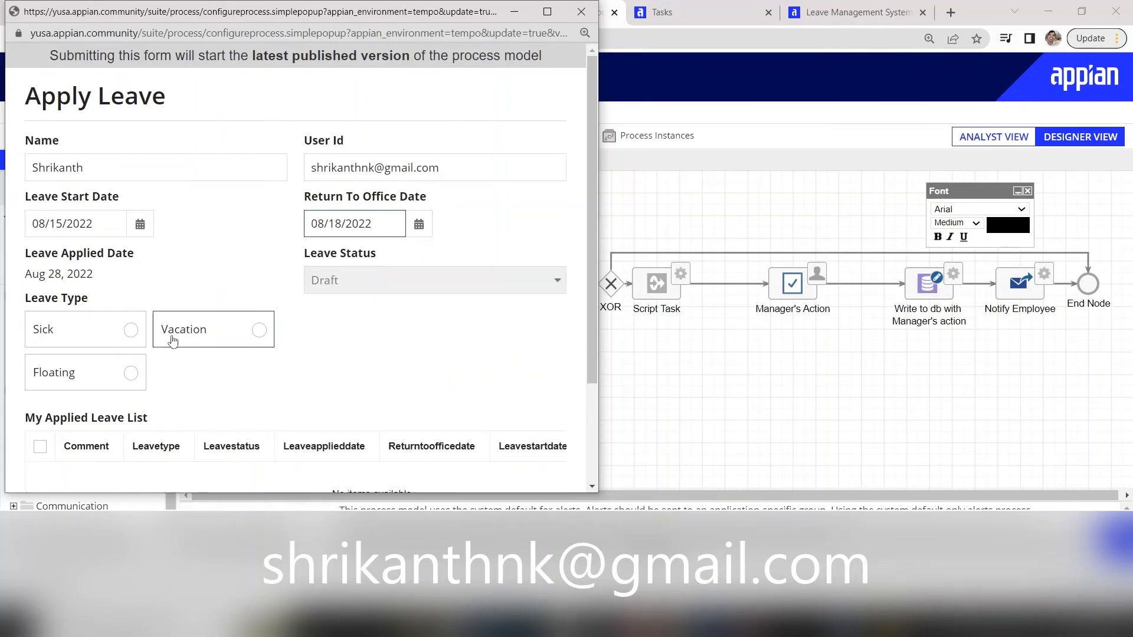
click(258, 333)
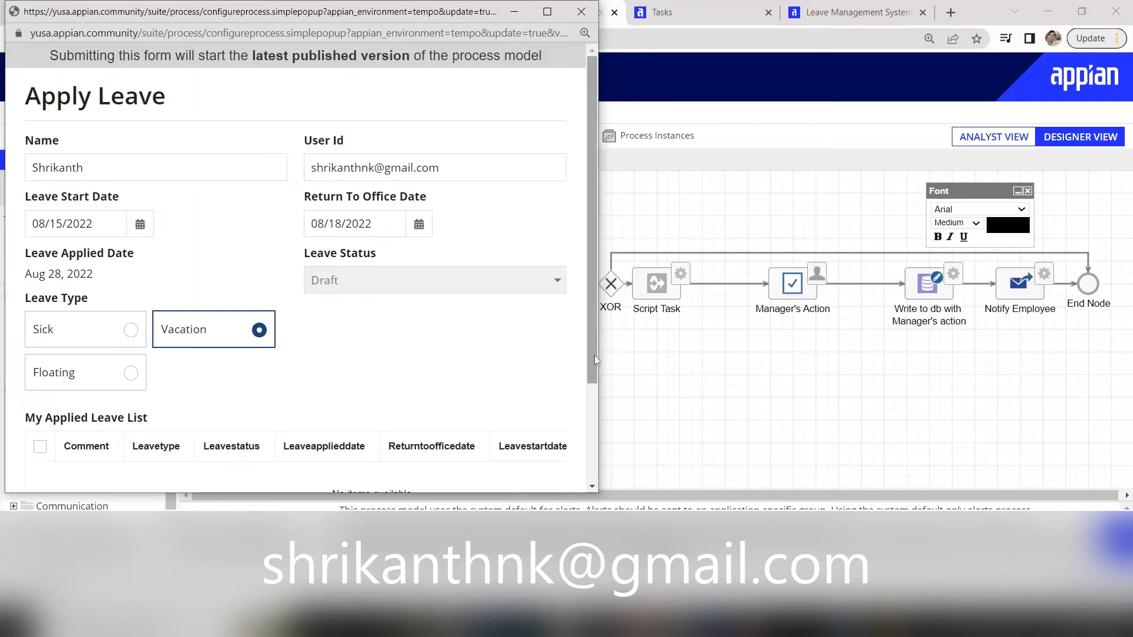
drag(590, 368, 594, 461)
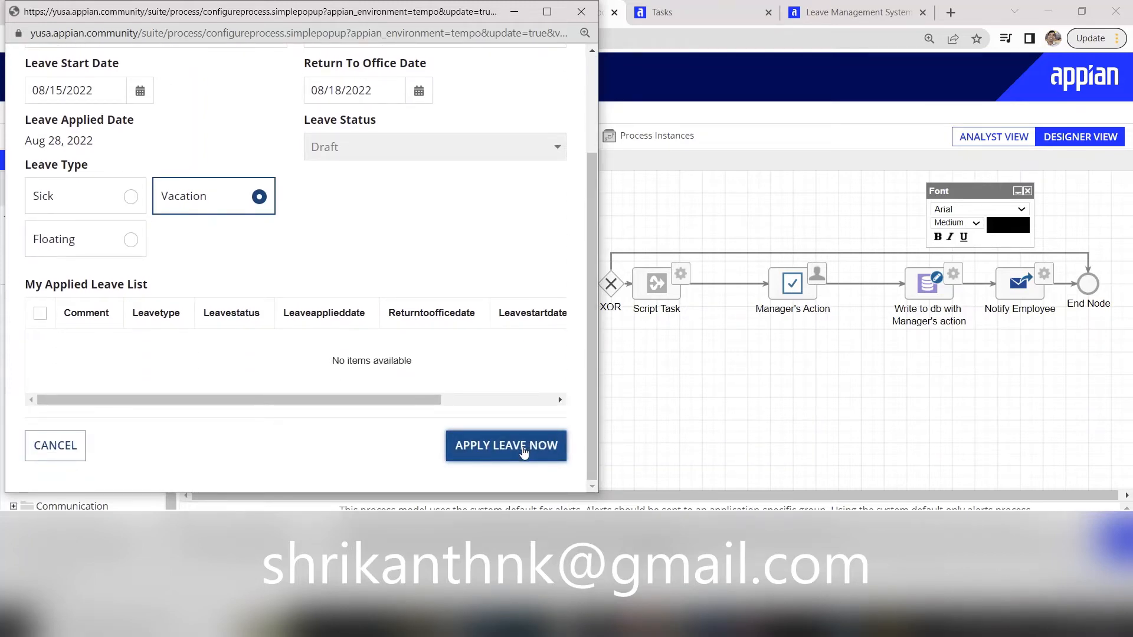
click(523, 450)
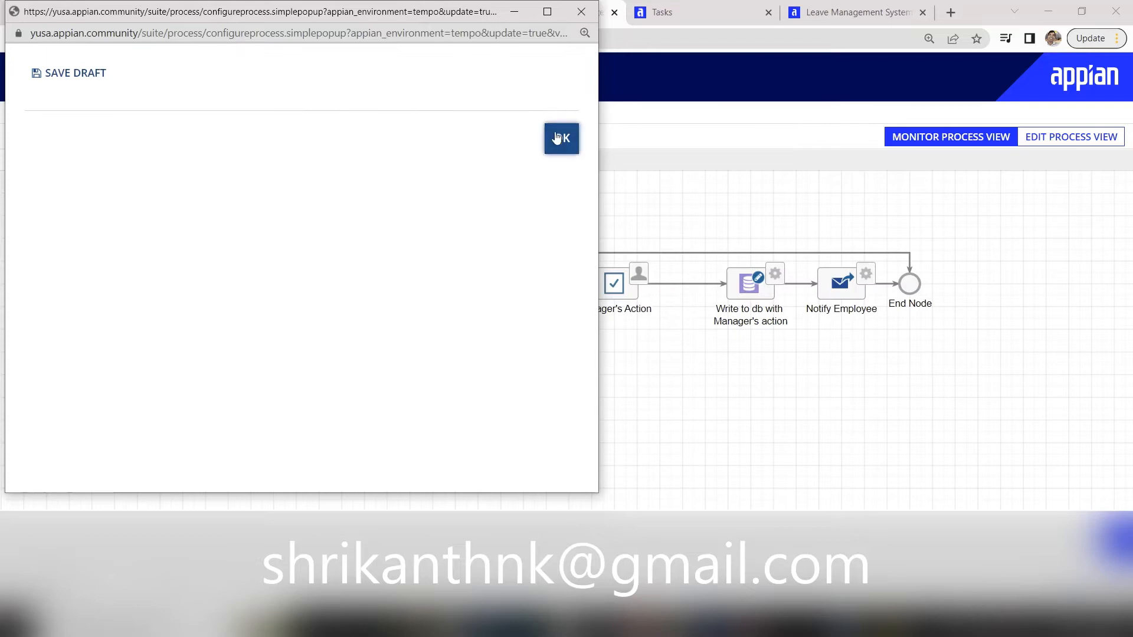
- Dismiss the empty follow-up form, refresh the monitored process and open the form of the Manager's Action task
click(558, 146)
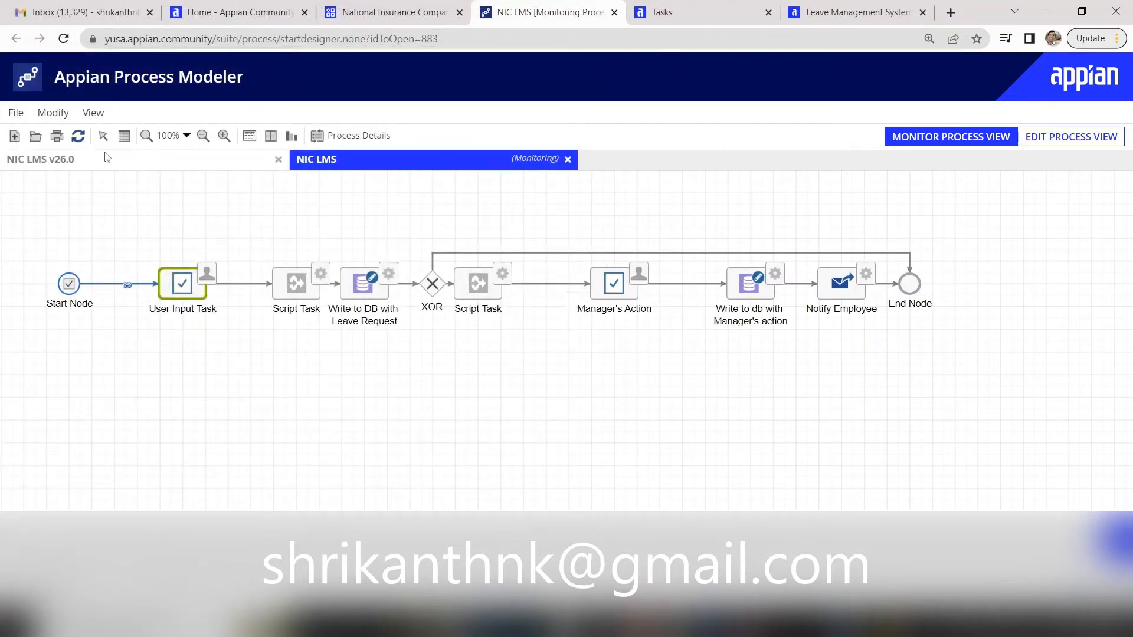
click(84, 140)
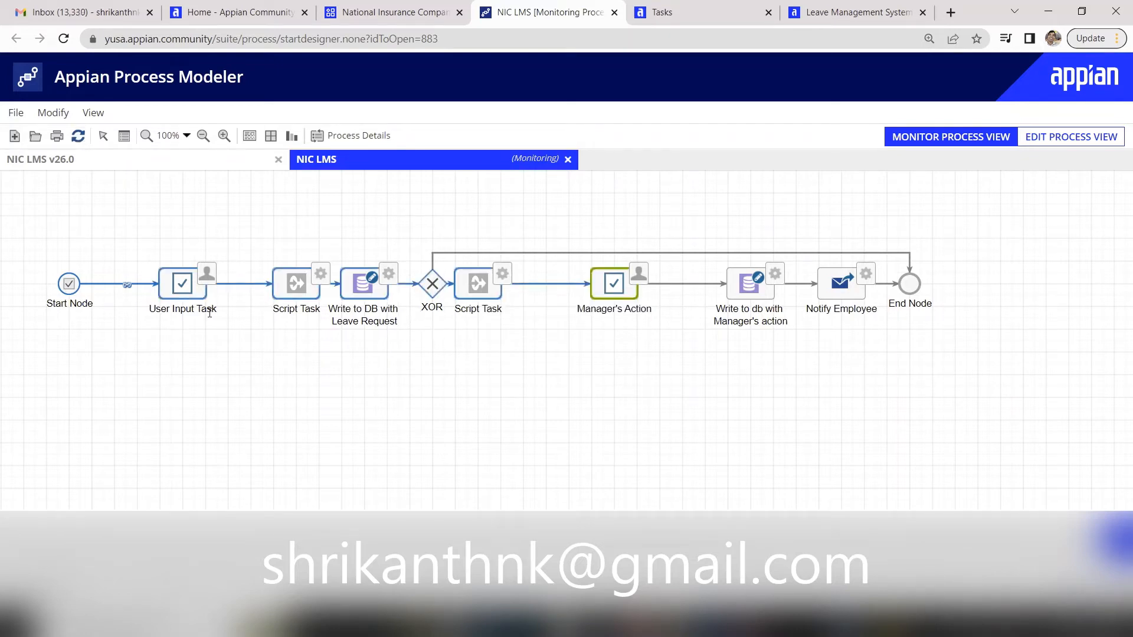
click(621, 293)
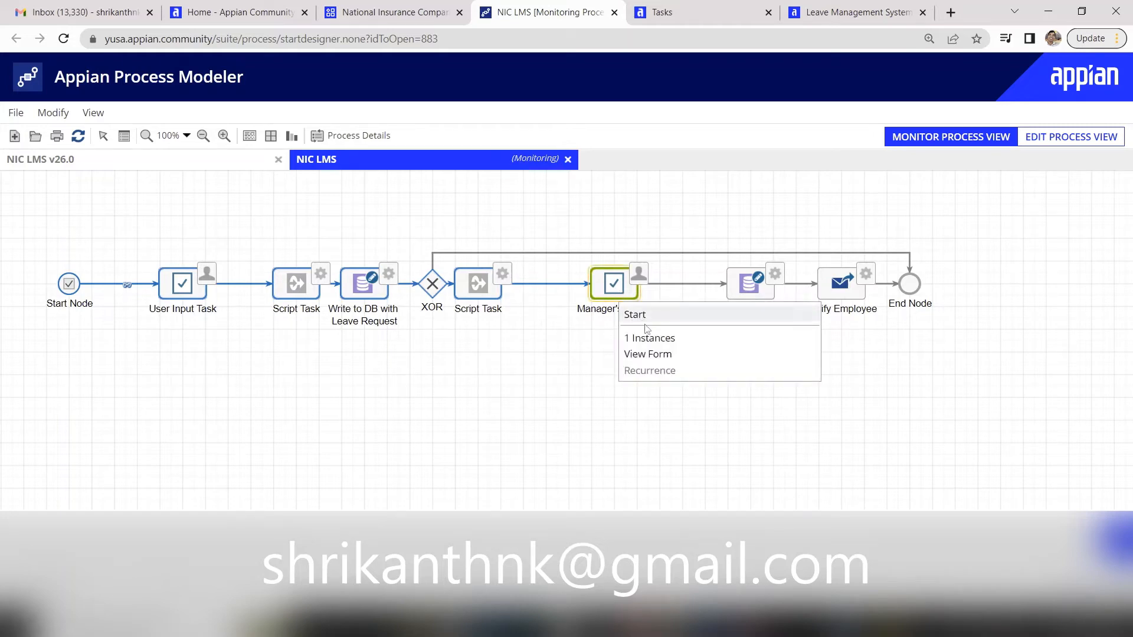
click(657, 360)
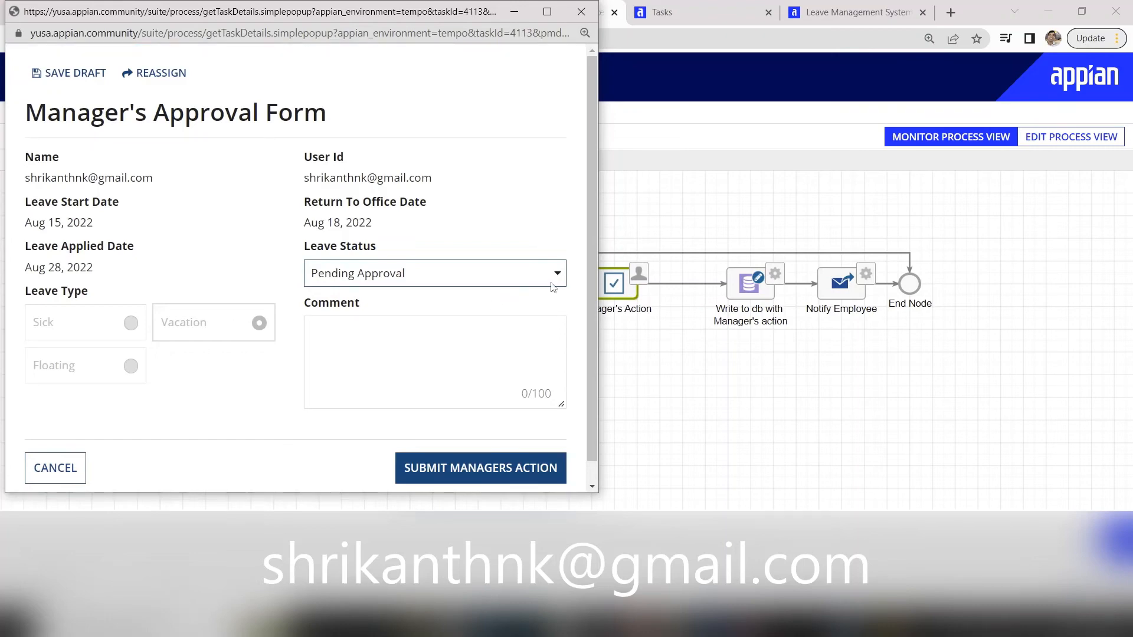
- Set the leave status to Approved, comment "Enjoy your vacation." and submit the manager's action
click(553, 280)
click(407, 349)
click(395, 355)
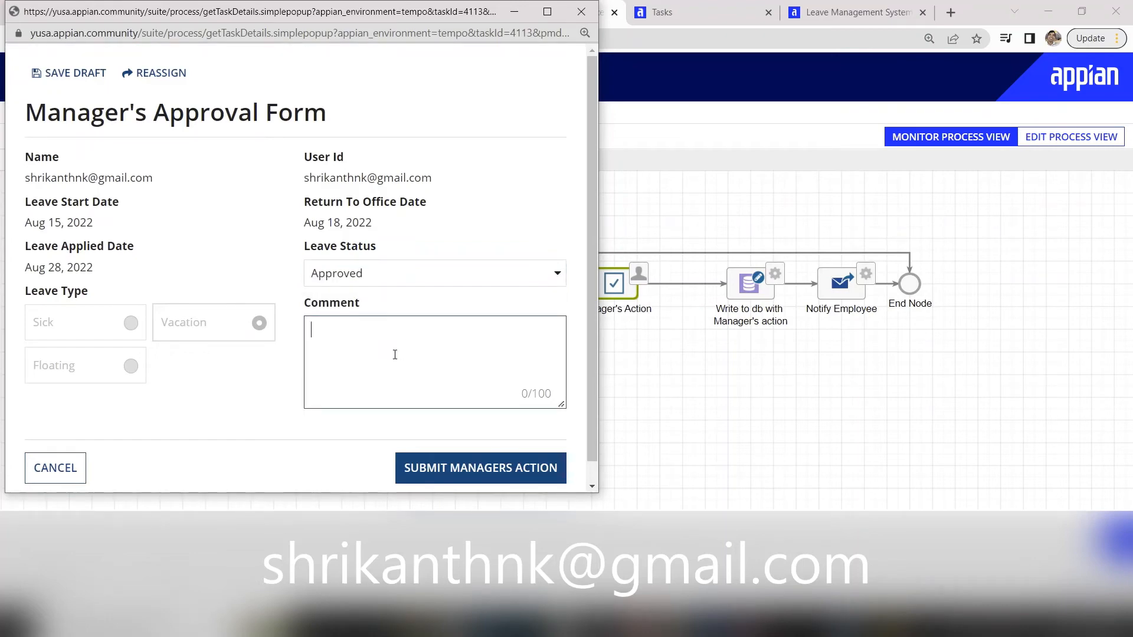
text(Enjoy your vacatio)
text(n )
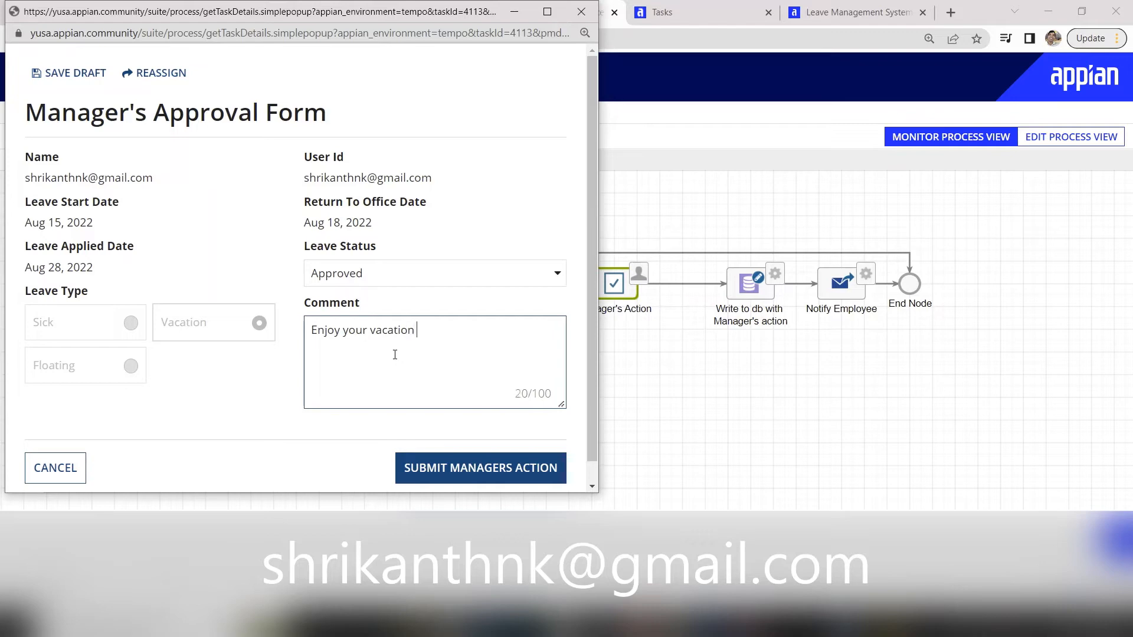
text(.)
click(451, 478)
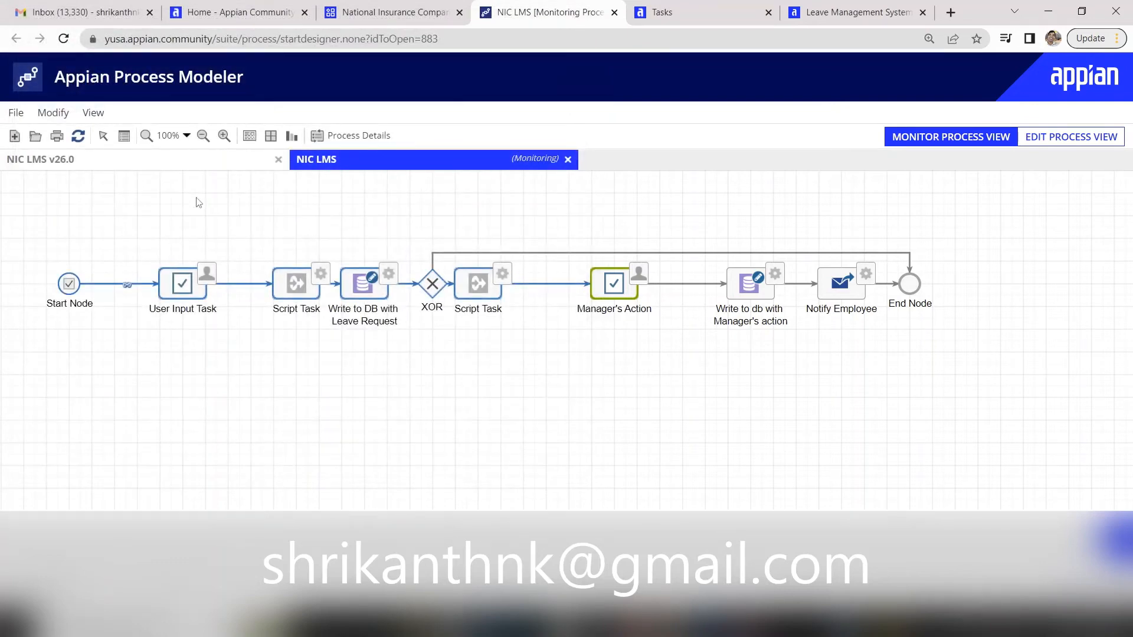
- Refresh the monitored process up to Notify Employee, then switch to Gmail and read the leave approval e-mail from NIC LMS
click(78, 136)
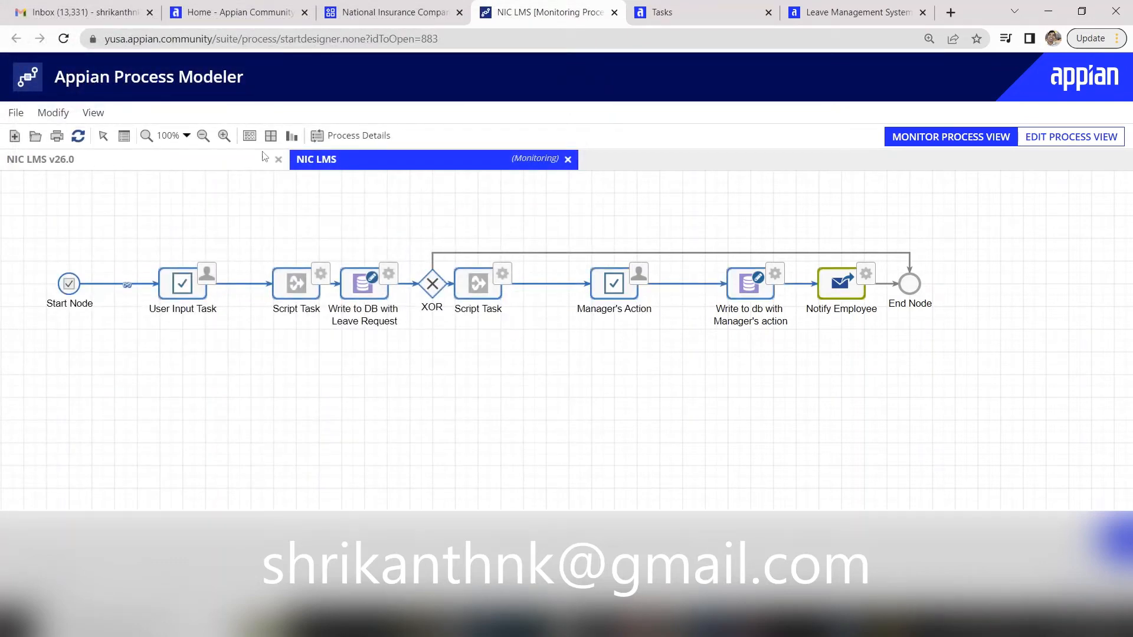
click(80, 138)
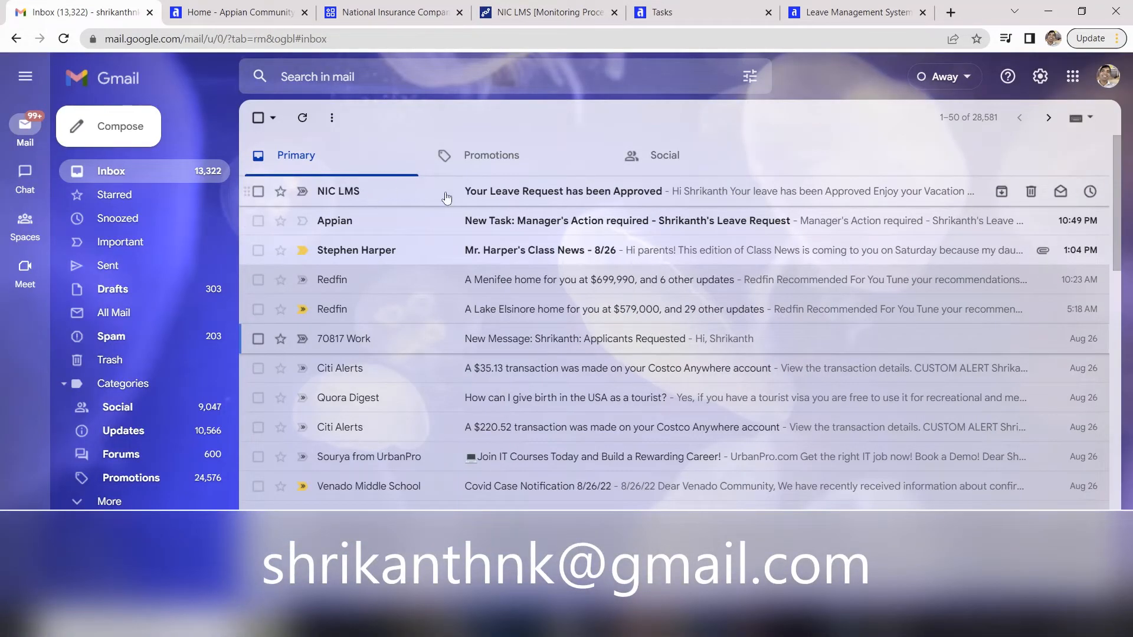
click(645, 196)
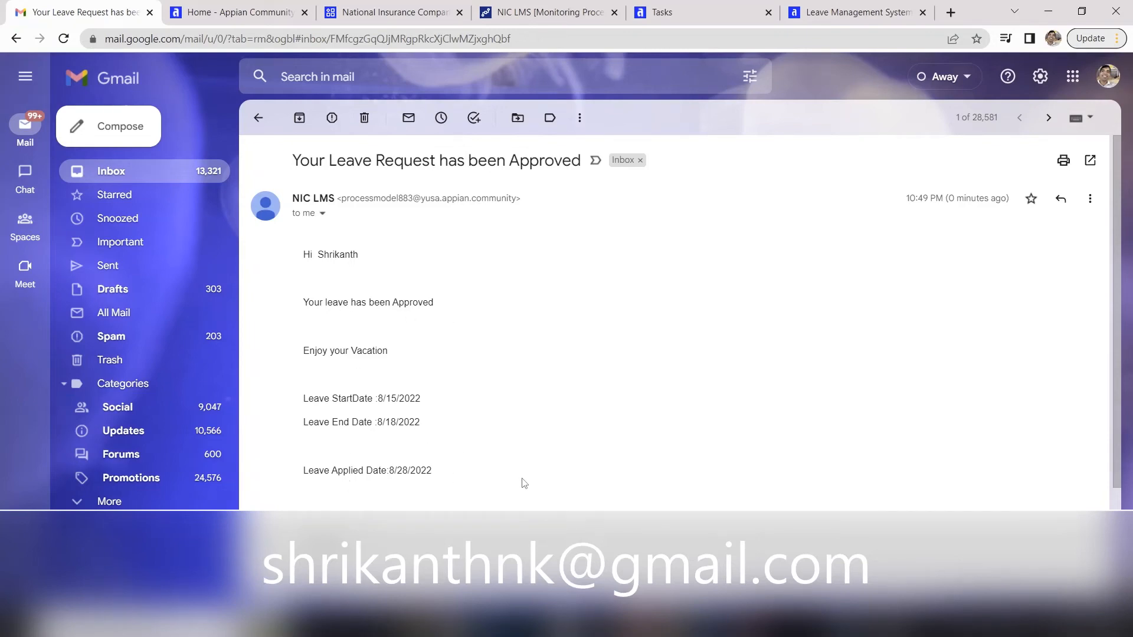
scroll(444, 489, down, 2)
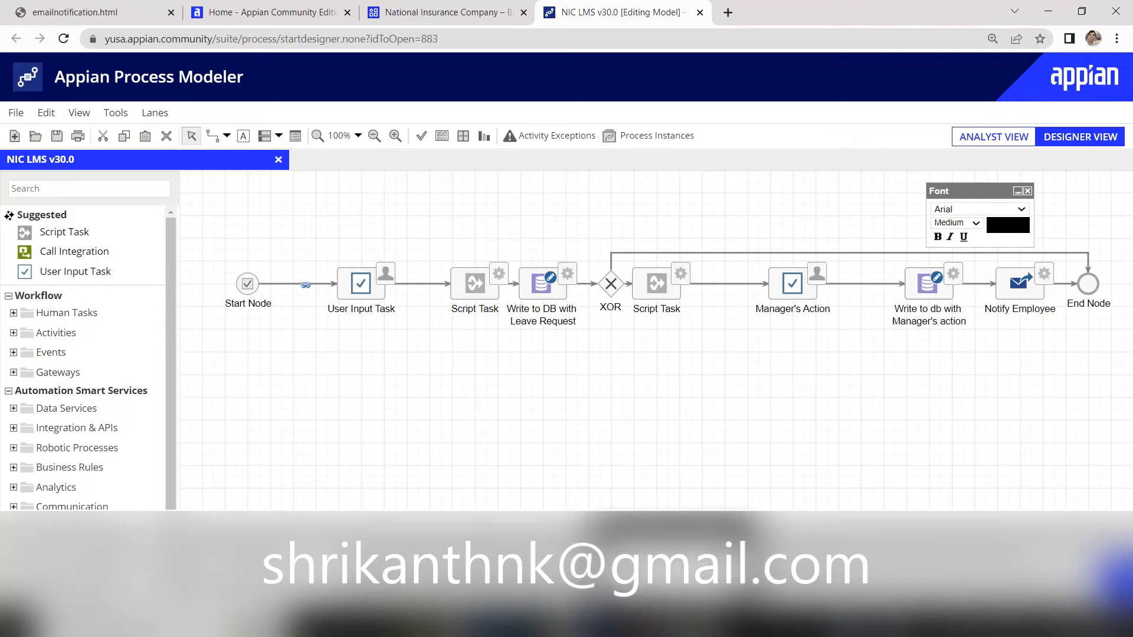
- Switch to the emailnotification file in Notepad and examine its HTML: table styling, images, leave details table and ### placeholders
key(alt+Tab)
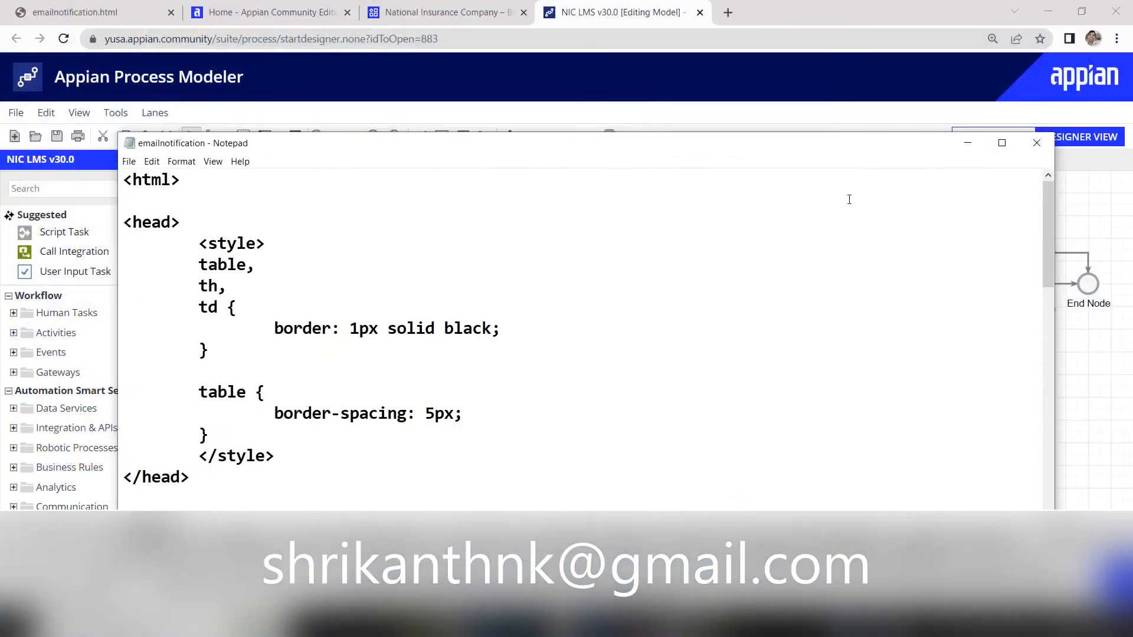
click(1002, 144)
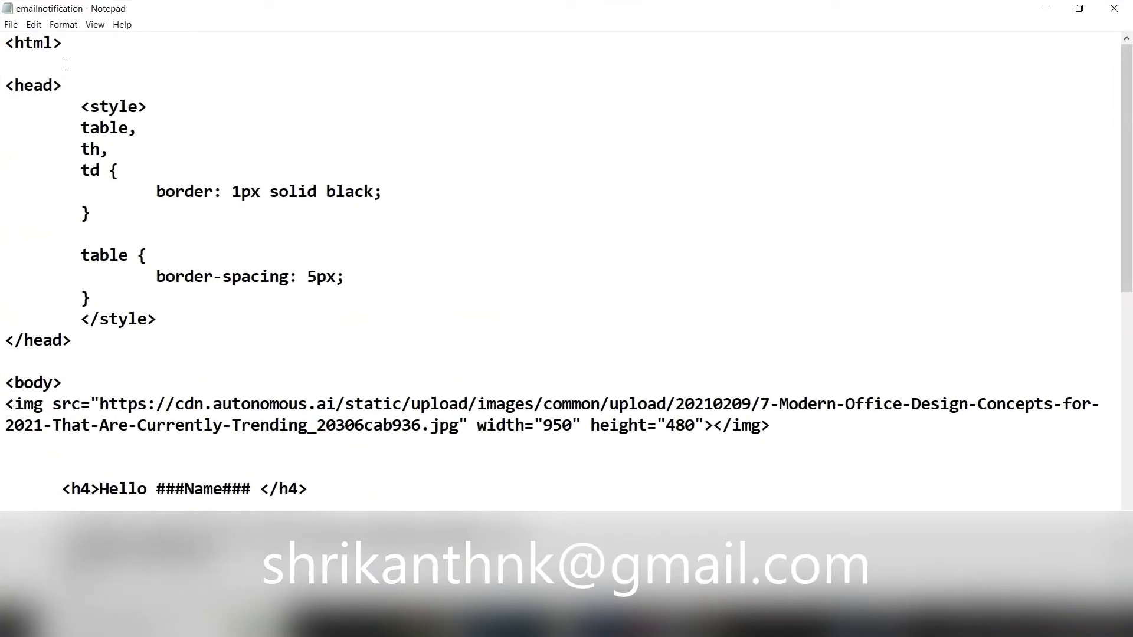
scroll(81, 114, down, 10)
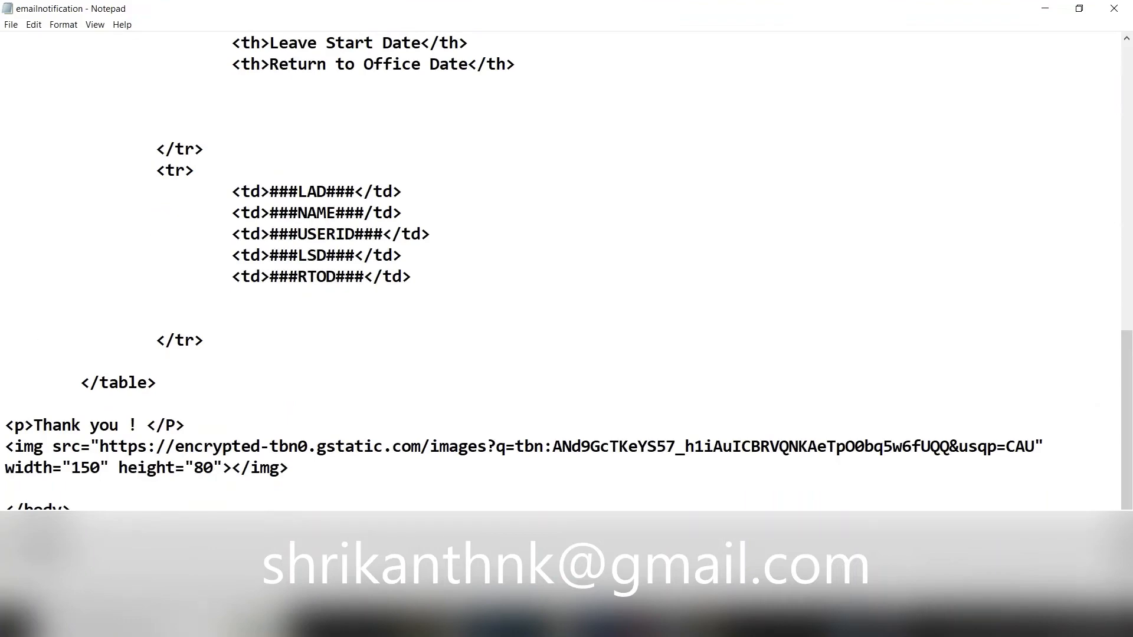
scroll(561, 272, up, 10)
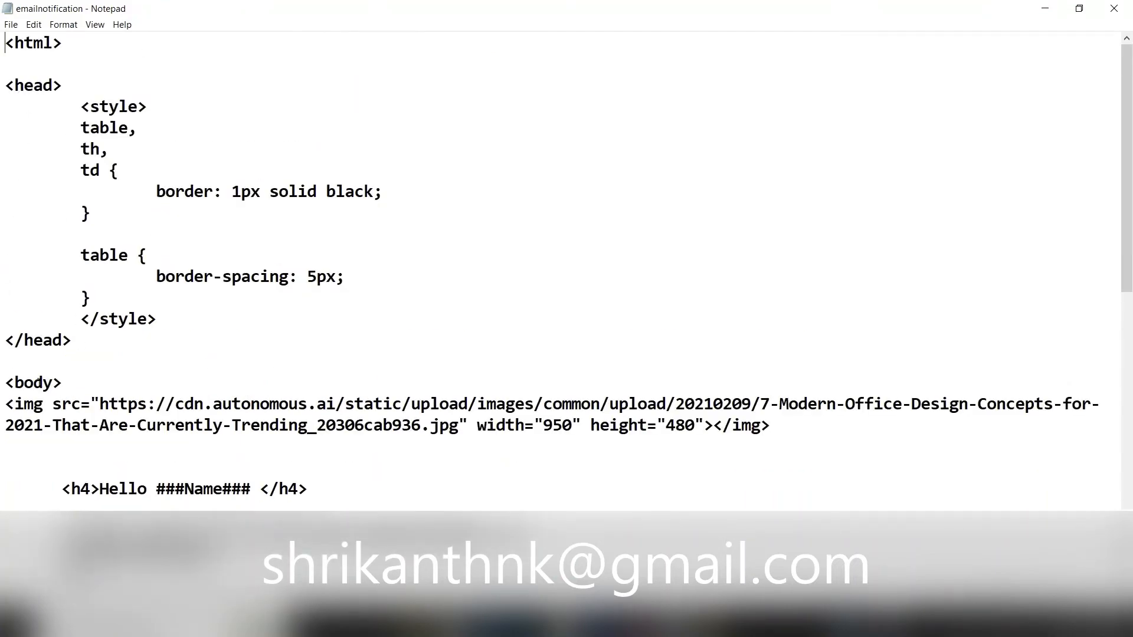
scroll(560, 271, down, 10)
scroll(560, 271, up, 6)
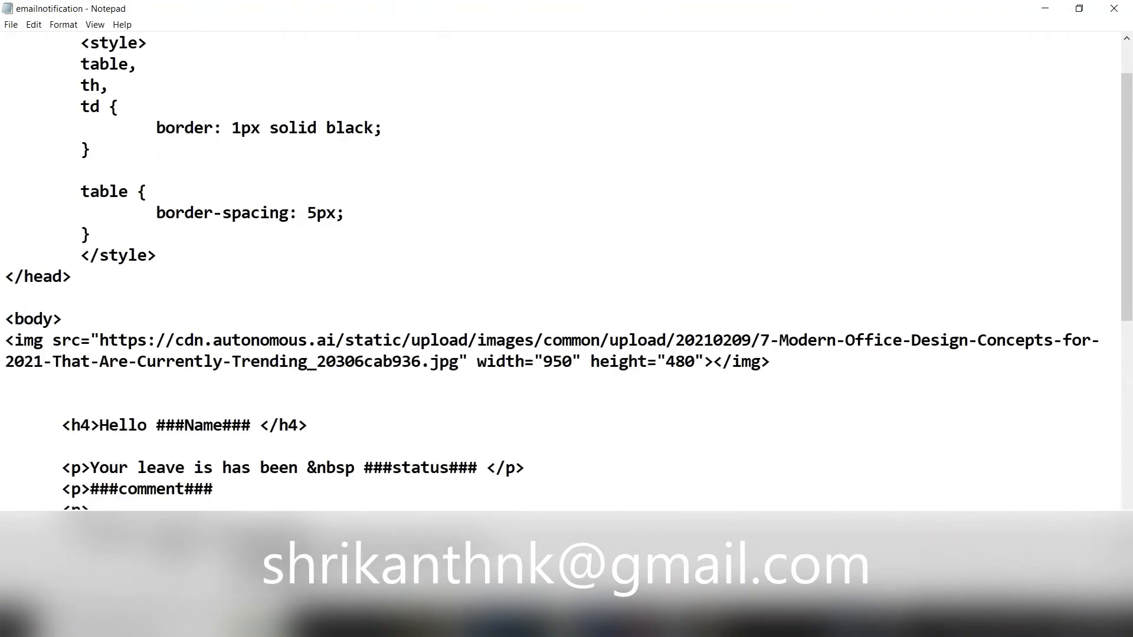
scroll(560, 271, up, 1)
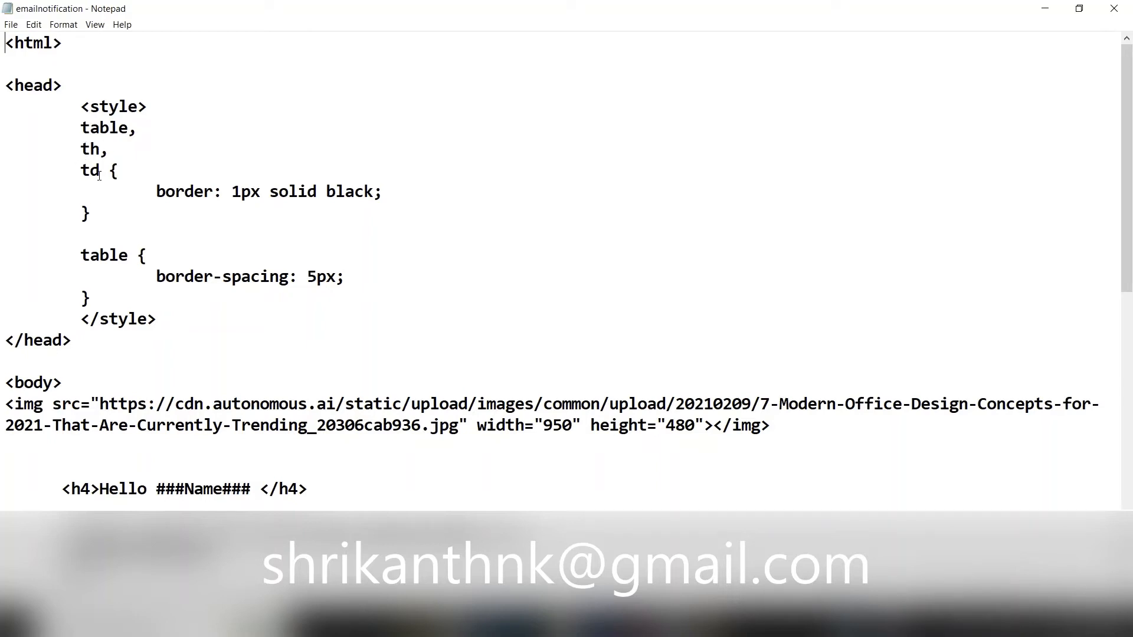
scroll(109, 230, down, 2)
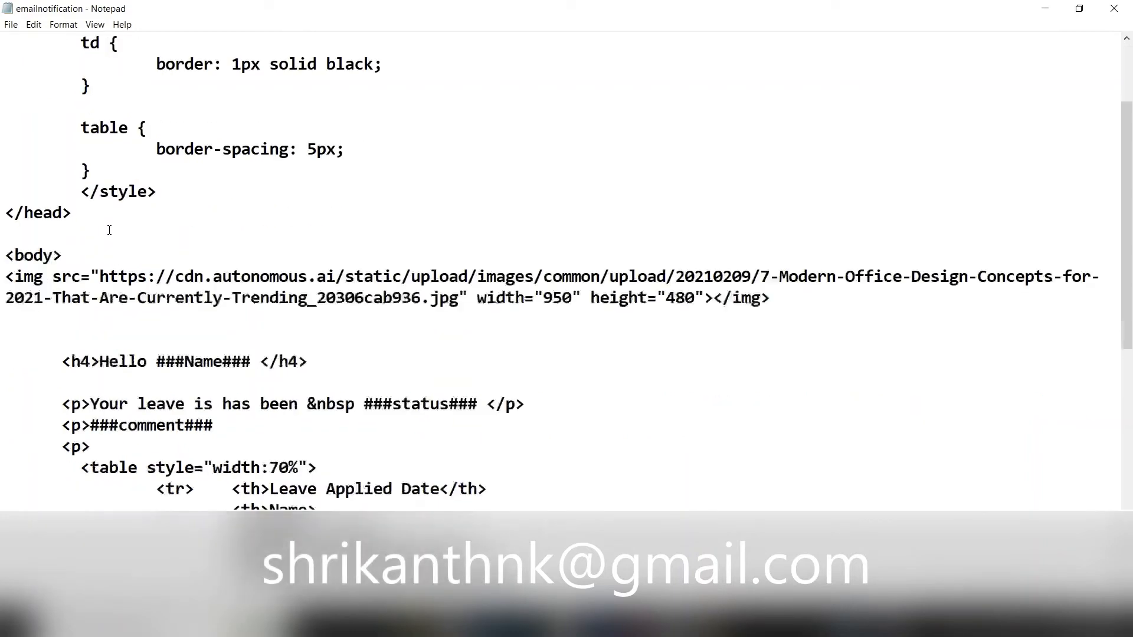
scroll(109, 230, down, 3)
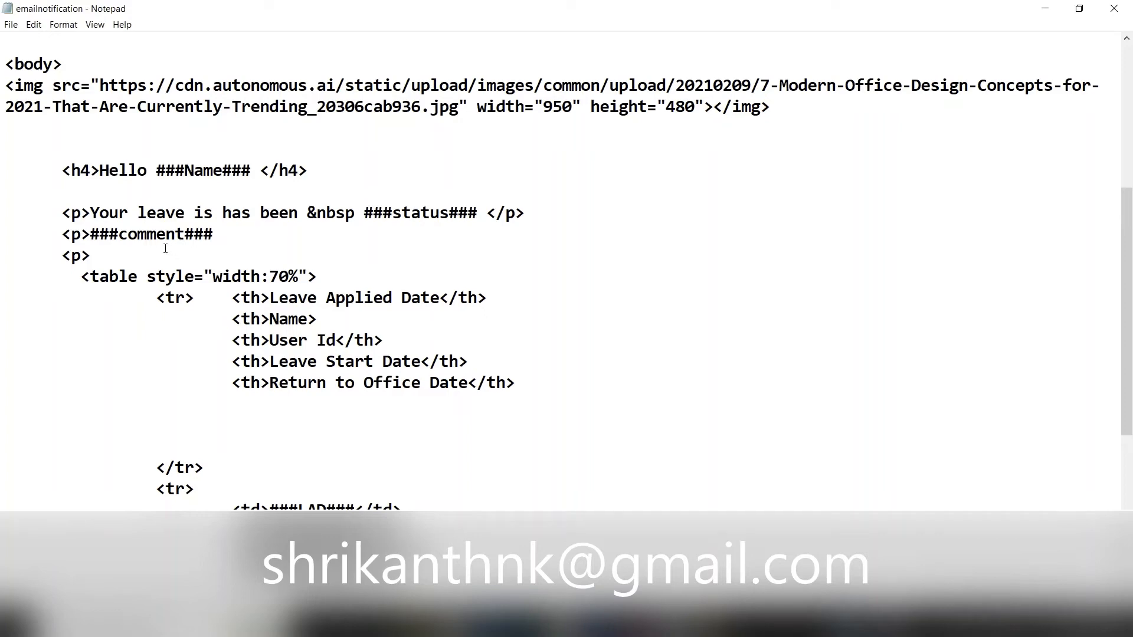
scroll(166, 249, down, 2)
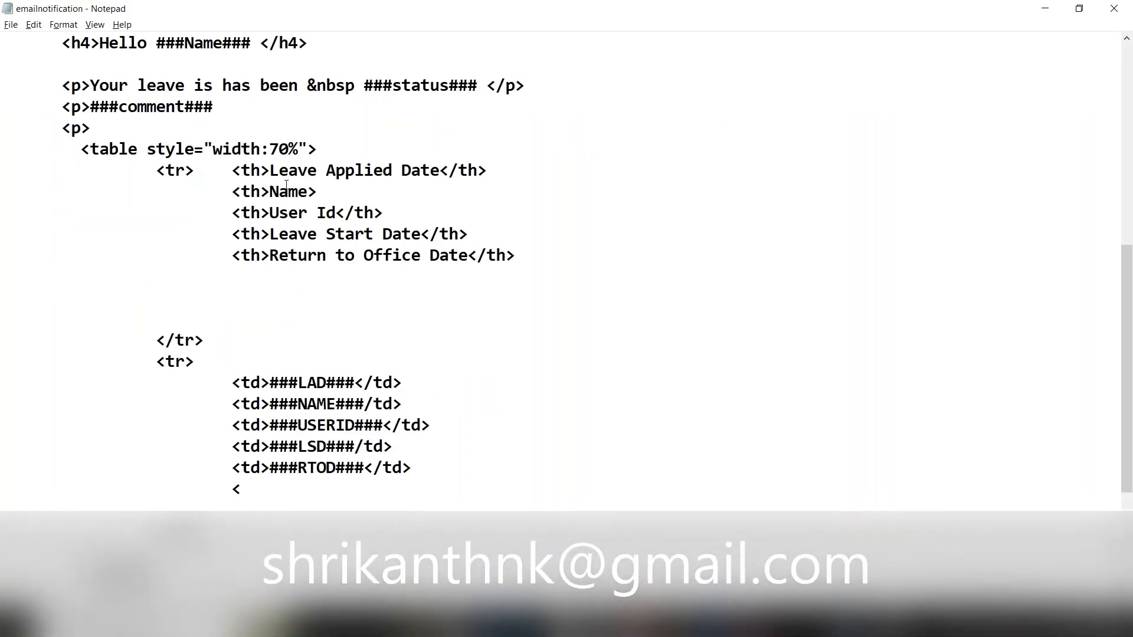
drag(286, 191, 287, 235)
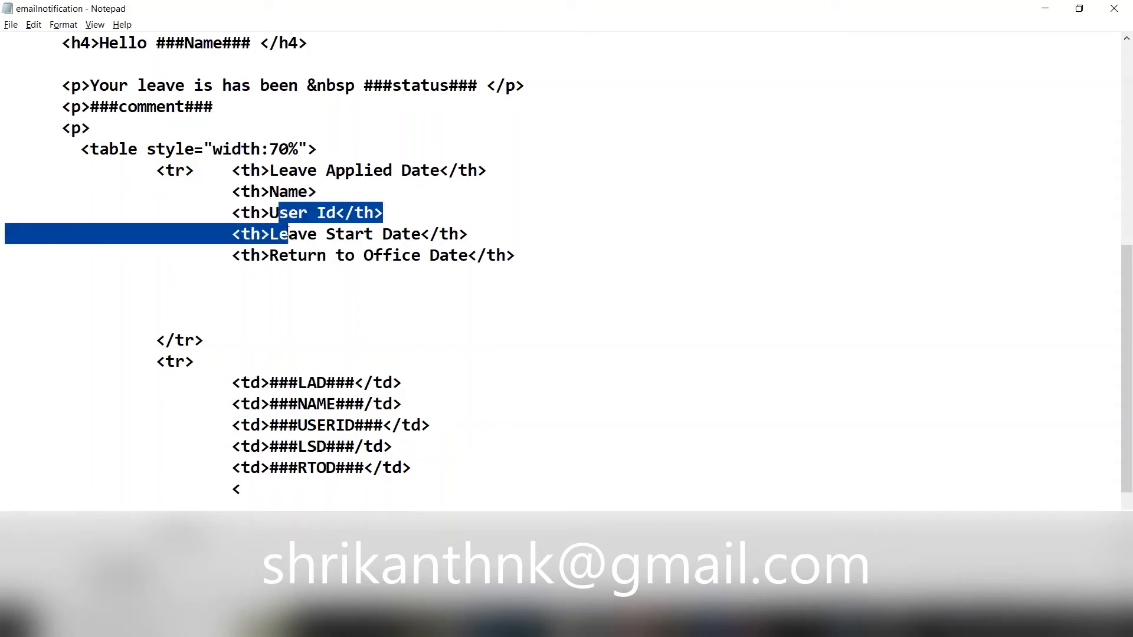
click(298, 255)
scroll(297, 248, down, 3)
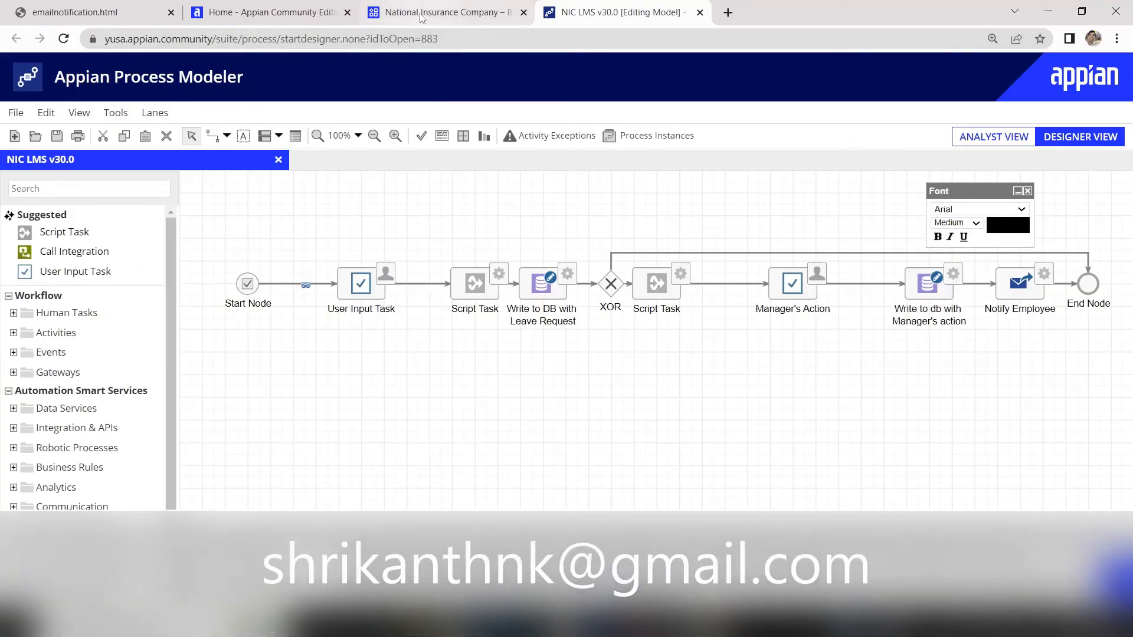
- In the National Insurance Company application, upload the emailnotification HTML file from the Desktop as document NIC emailnotification in NIC Artifacts, with a constant
click(422, 13)
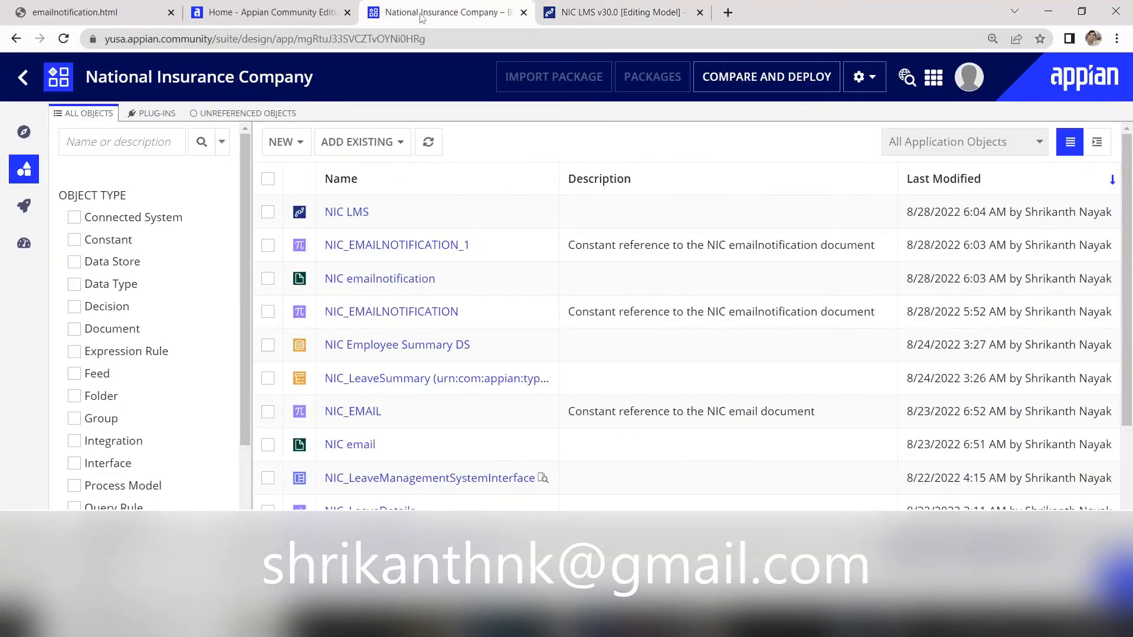
click(298, 143)
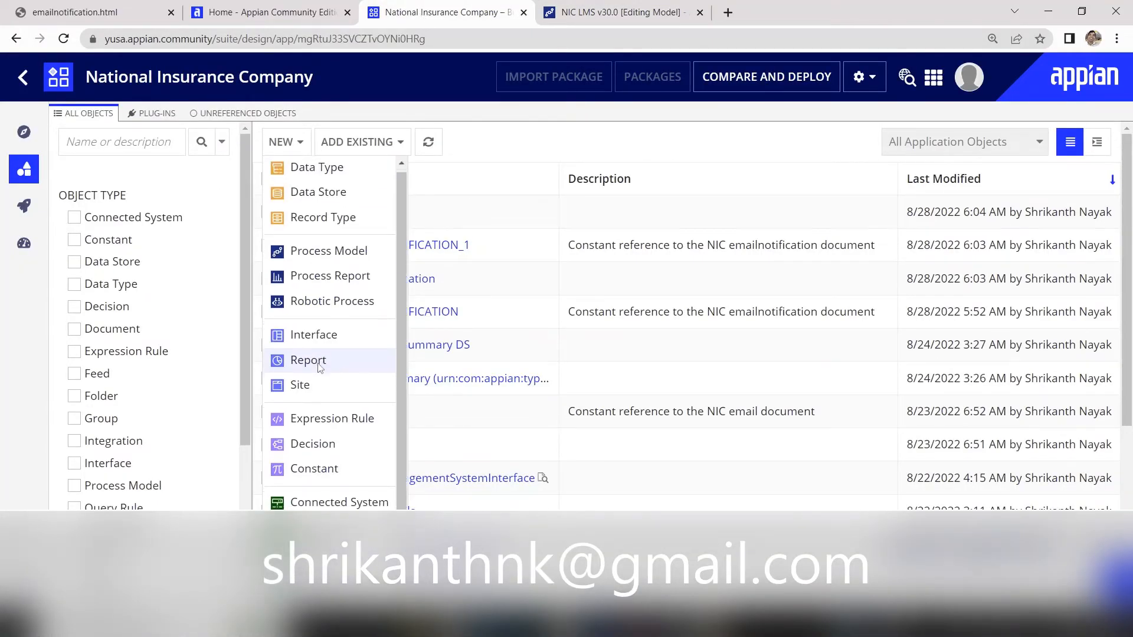
scroll(319, 367, down, 3)
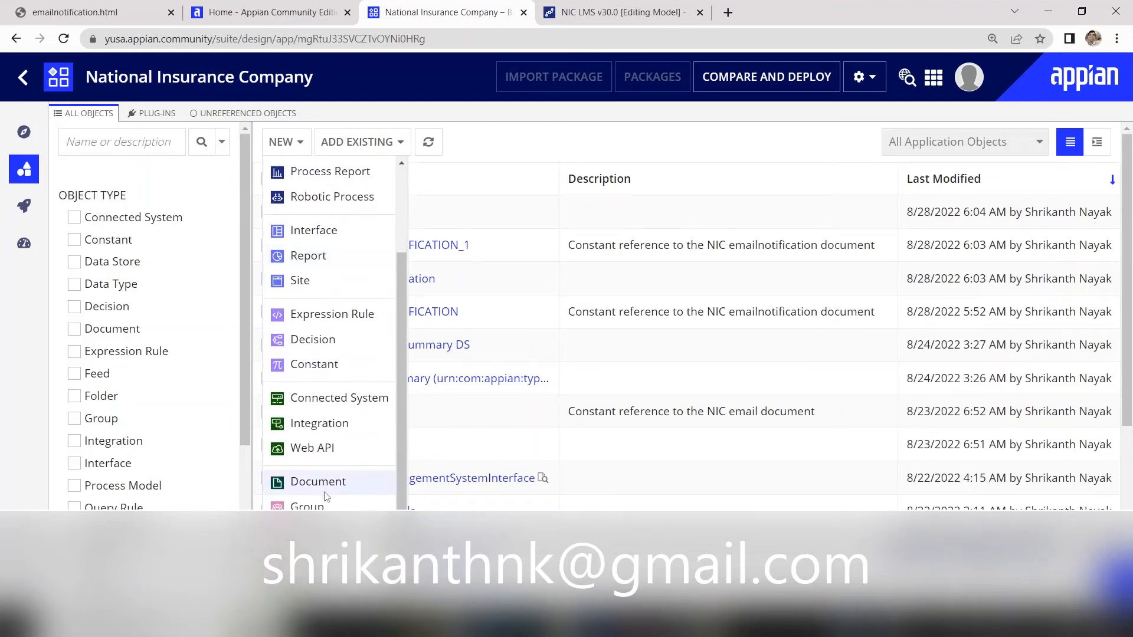
click(325, 490)
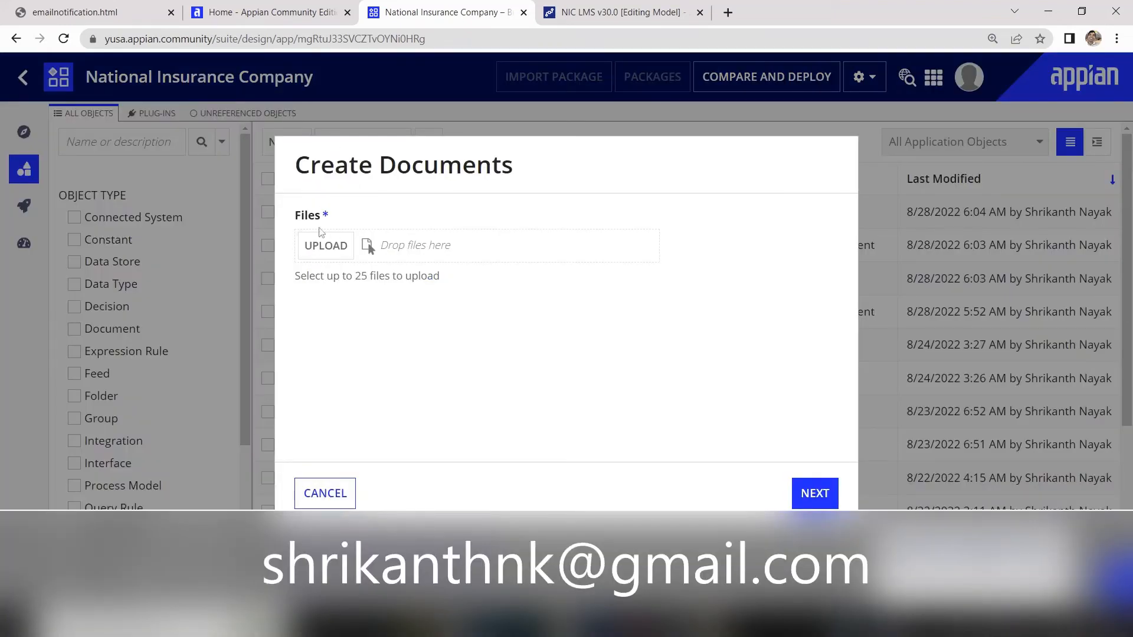
click(324, 246)
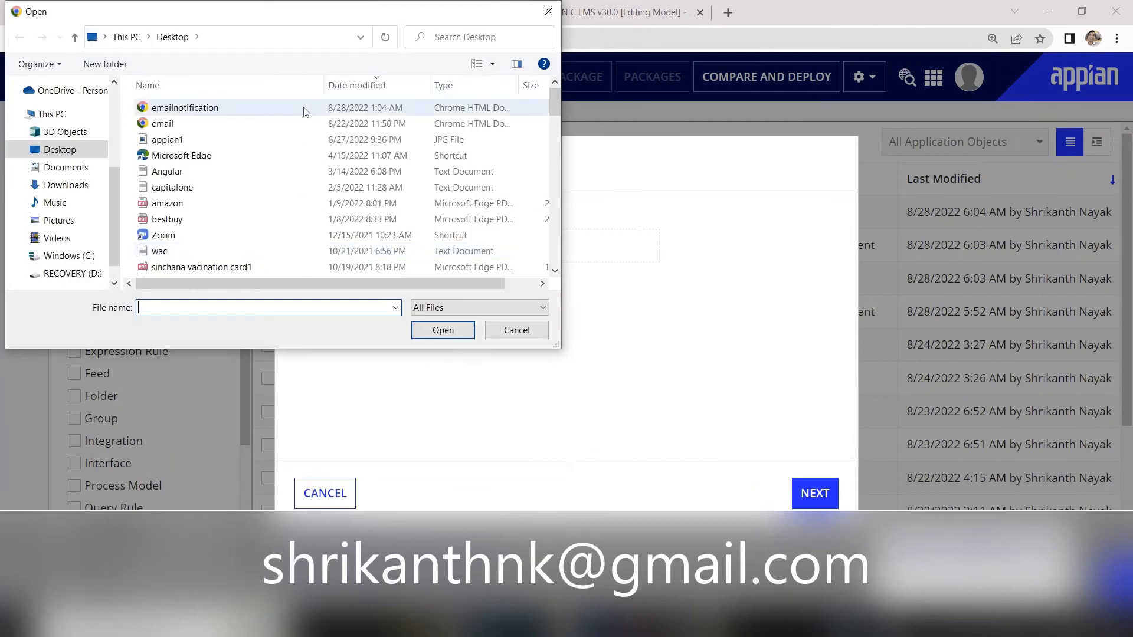
click(274, 114)
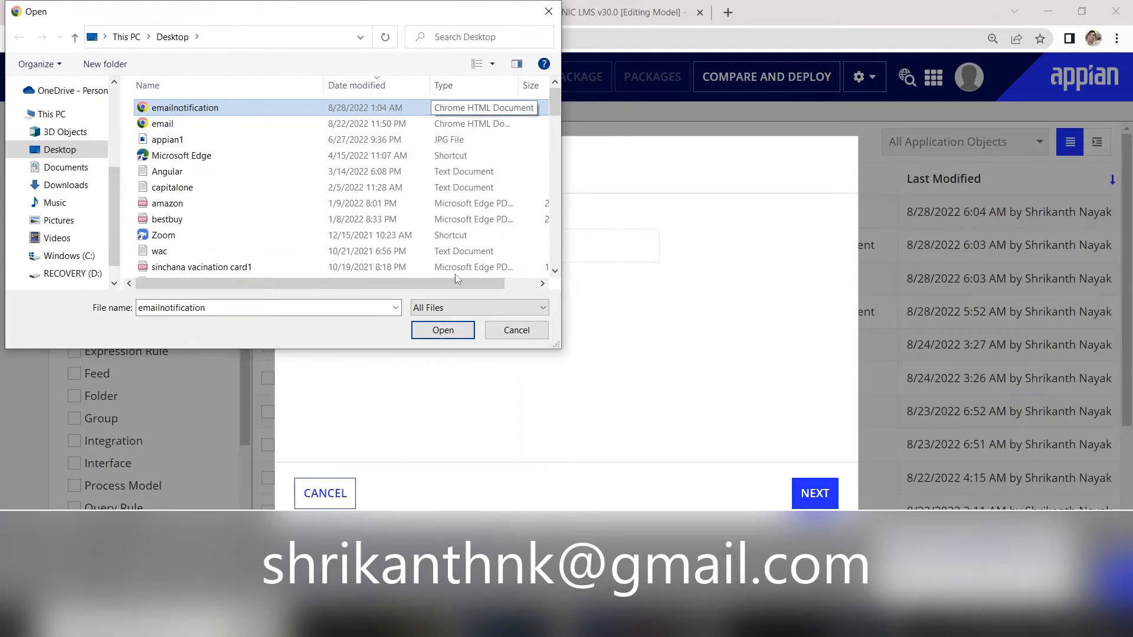
click(443, 331)
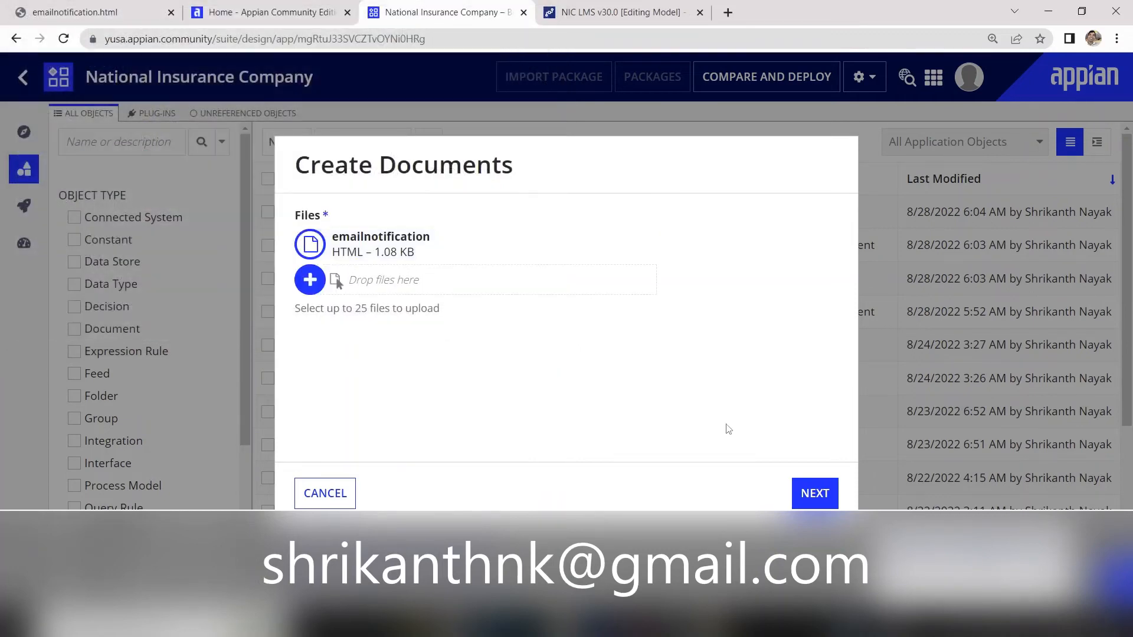
click(800, 491)
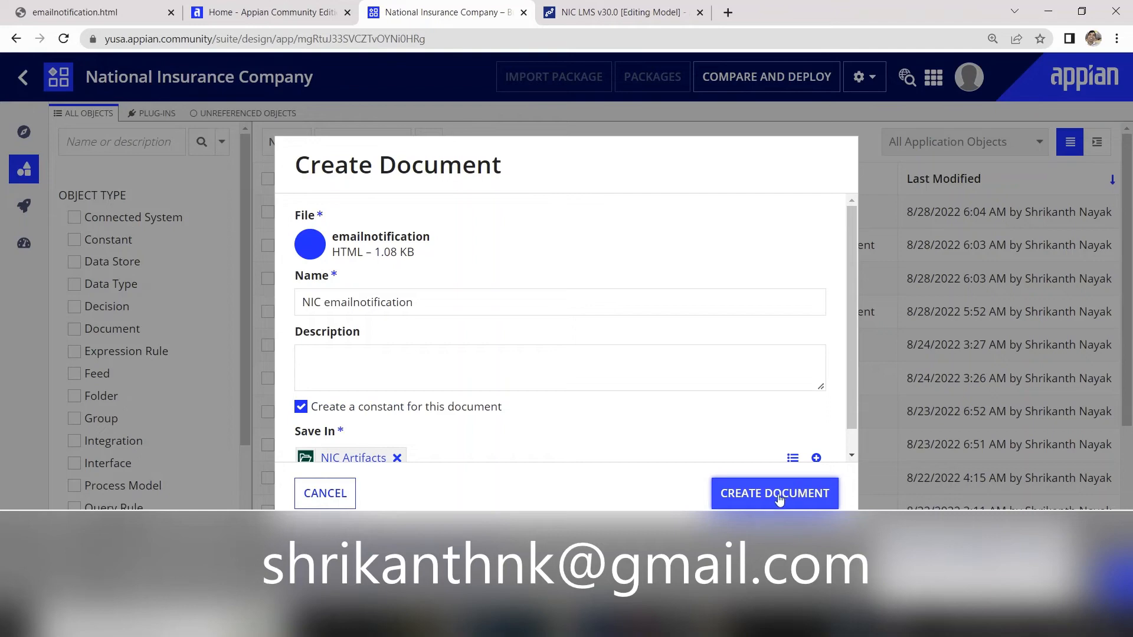
click(776, 501)
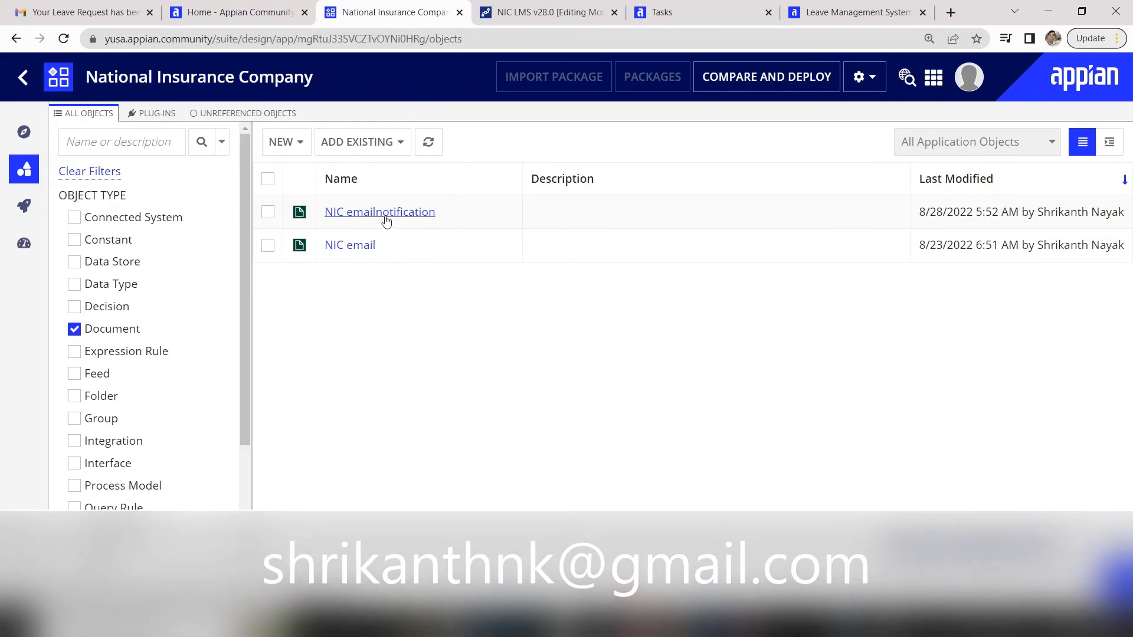
- Open the Notify Employee node's setup in the NIC LMS process model and switch its message body to a text or HTML template
click(550, 18)
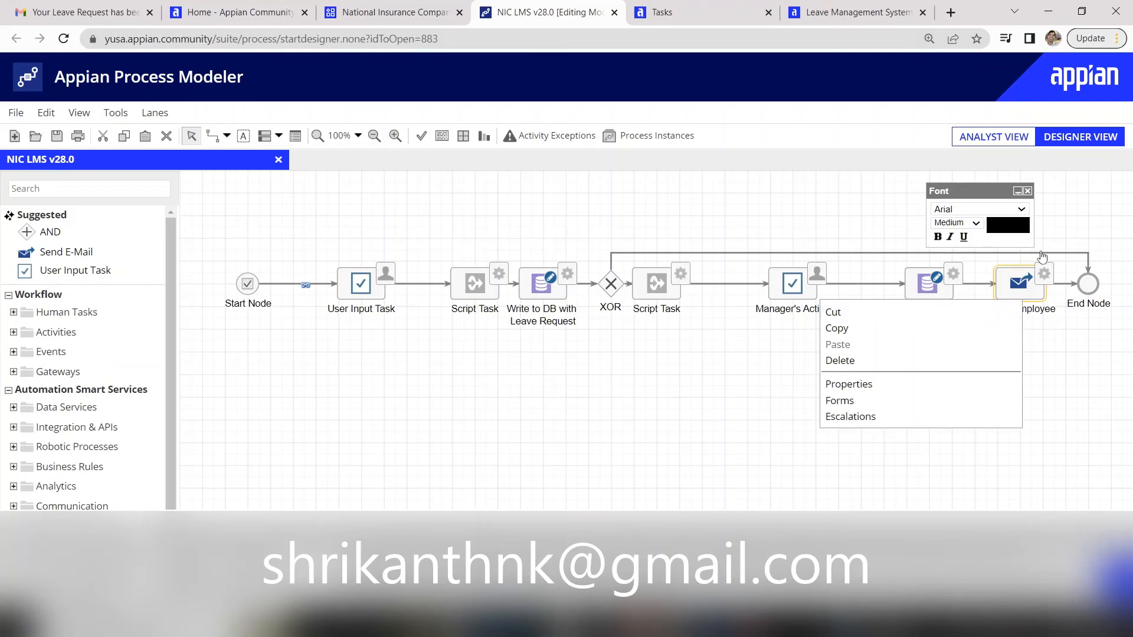
click(1028, 290)
right_click(1028, 290)
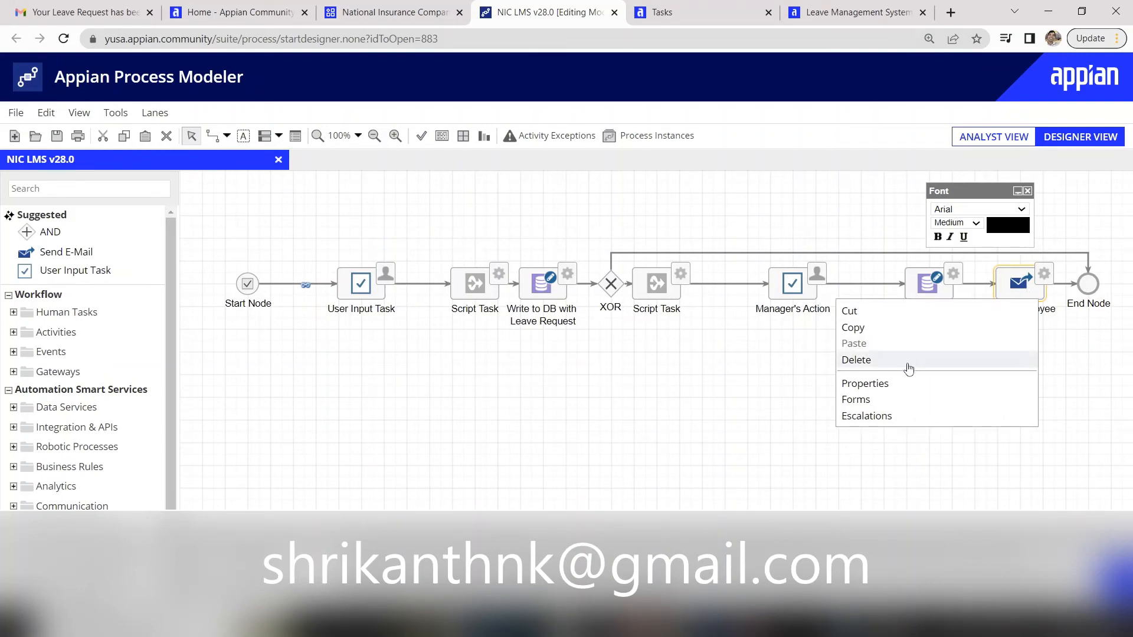
click(896, 383)
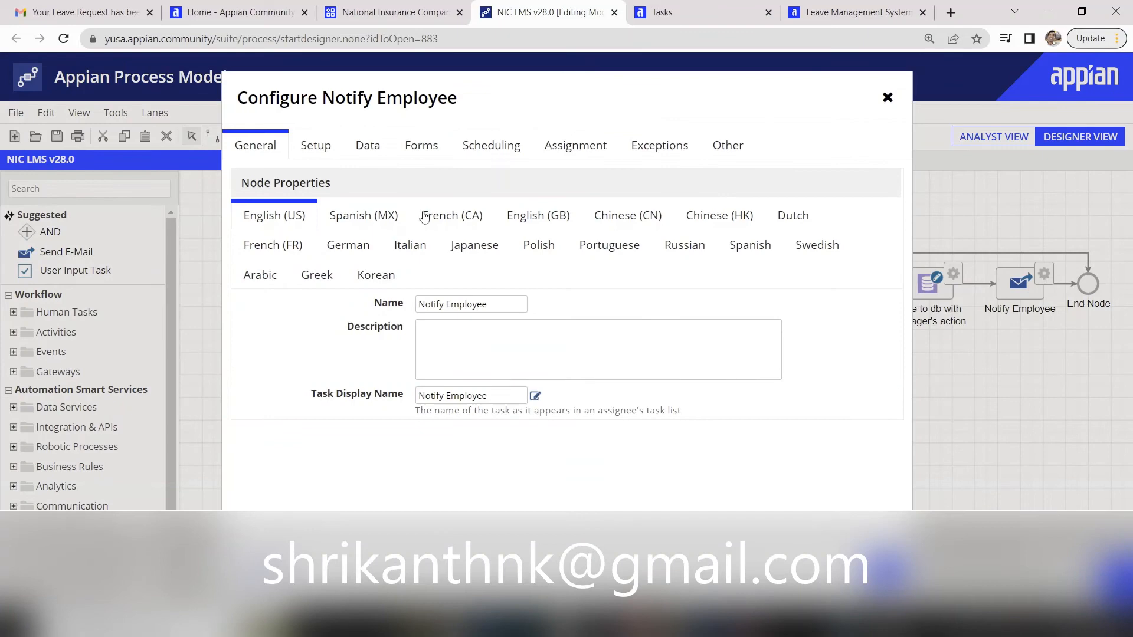
click(319, 155)
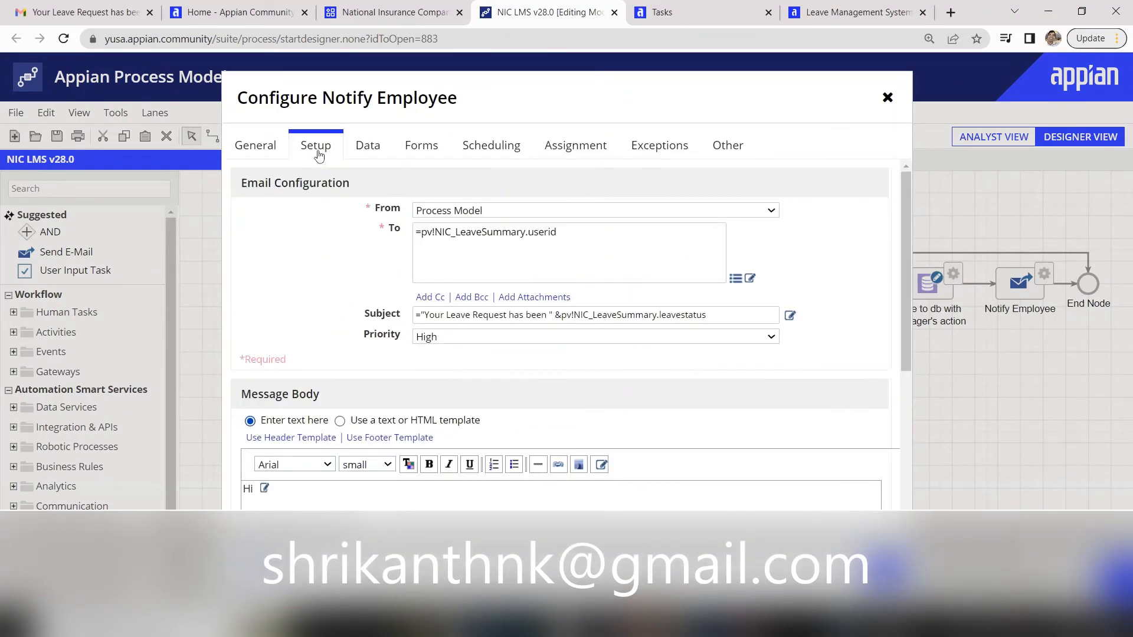
scroll(695, 370, down, 3)
scroll(695, 370, down, 1)
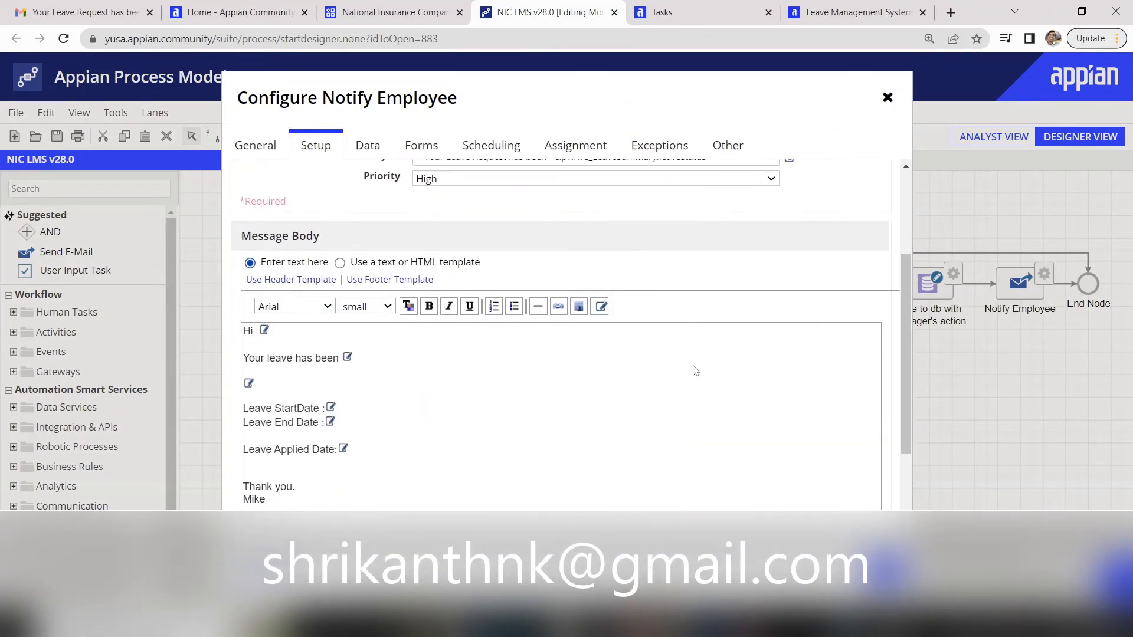
click(340, 263)
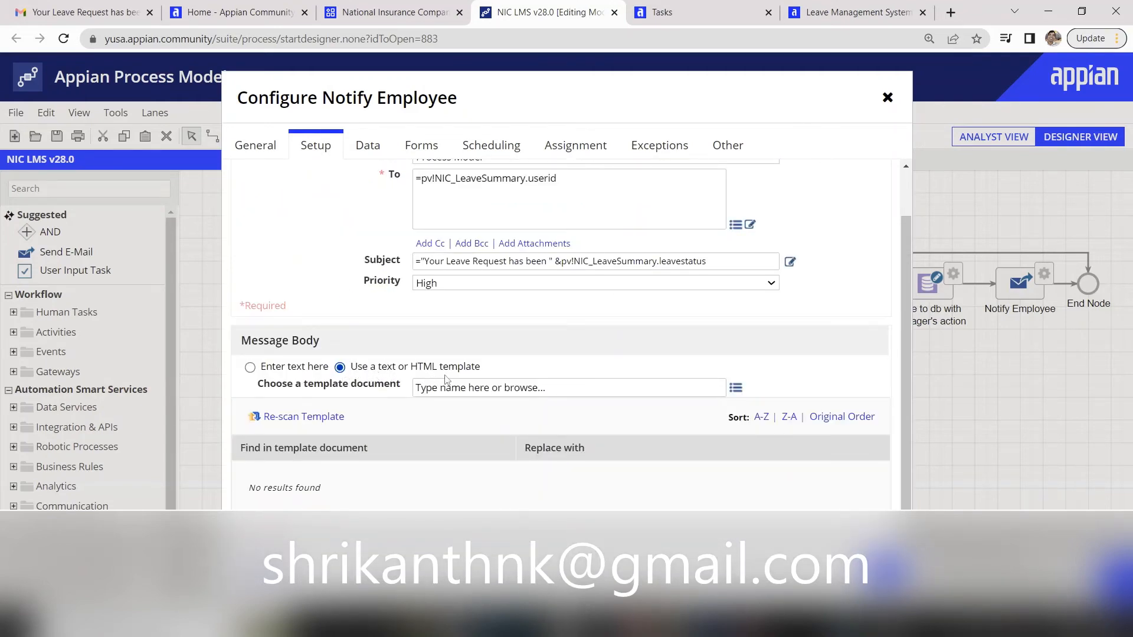
- Choose NIC emailnotification from the NIC Knowledge Center's NIC Artifacts folder as the template document
click(736, 389)
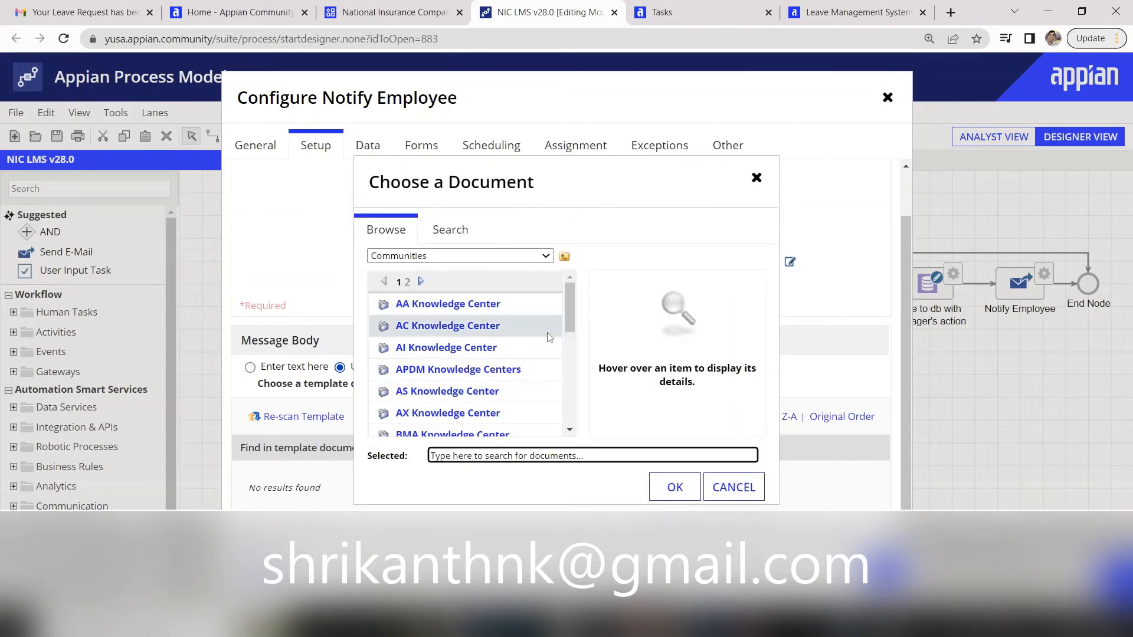
scroll(513, 372, down, 1)
scroll(514, 378, down, 5)
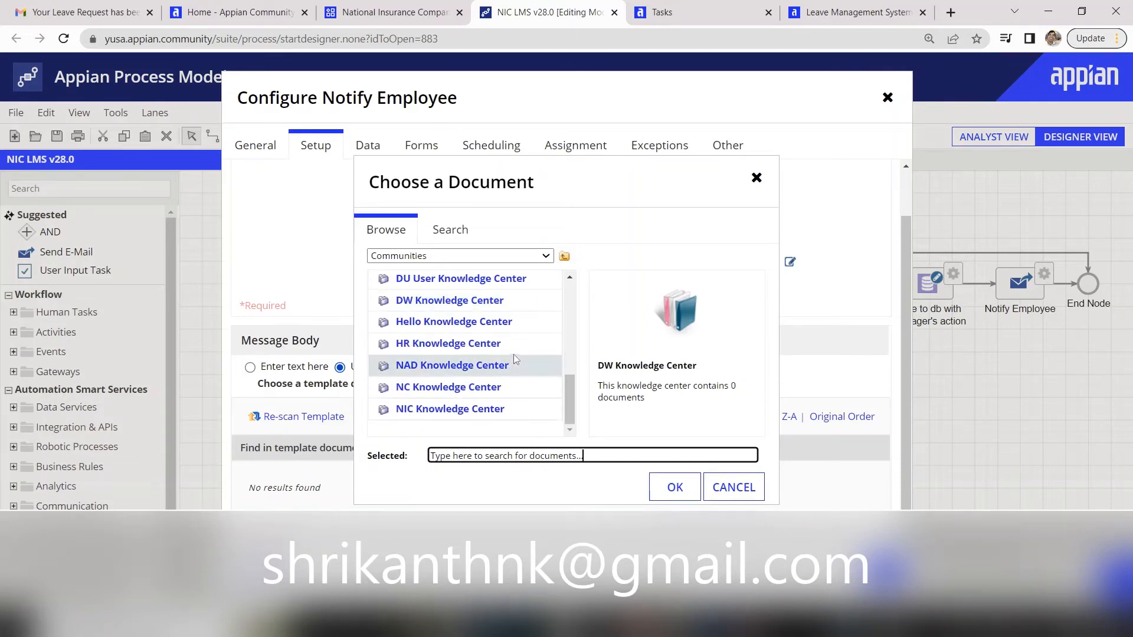
double_click(473, 408)
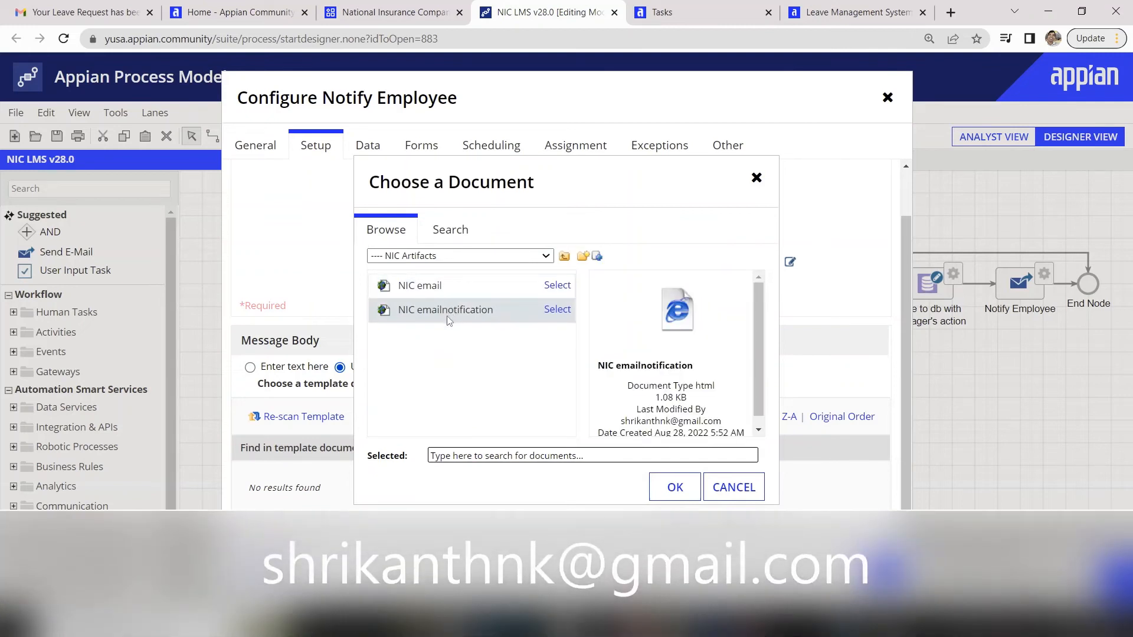
click(561, 316)
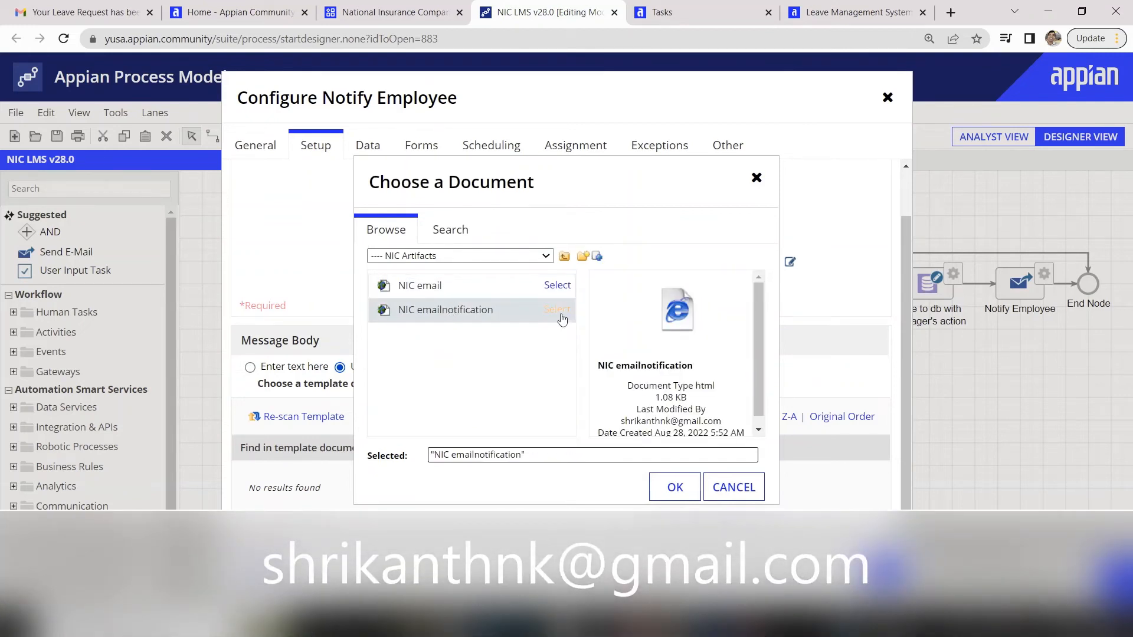
click(678, 487)
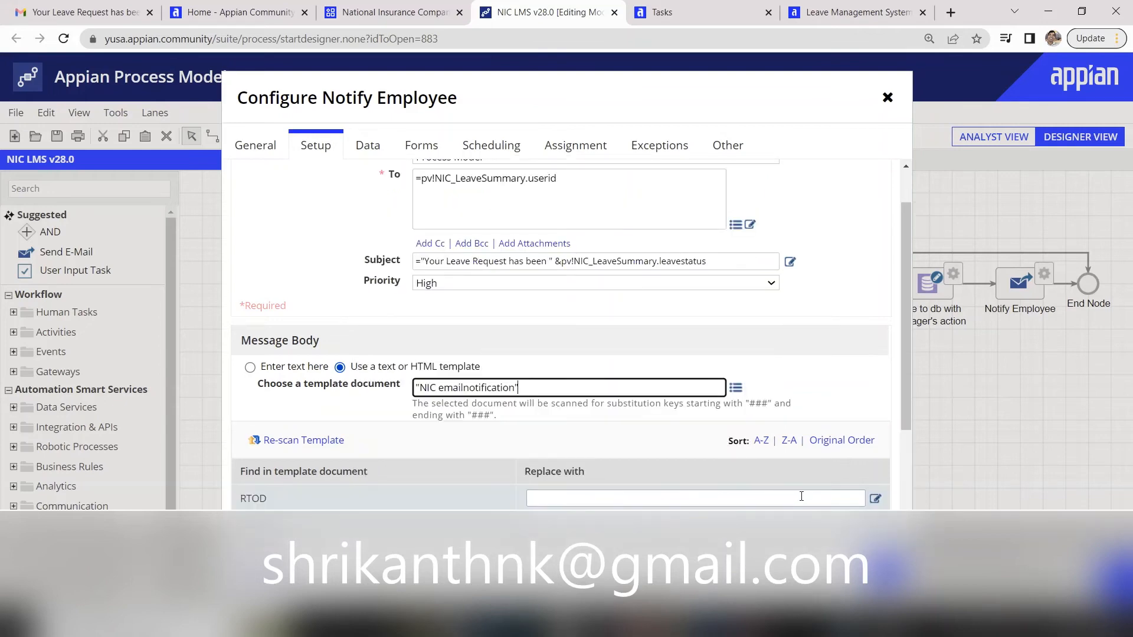
- Compare the substitution keys found in the template with the ### placeholders in the emailnotification file in Notepad, then return to the node configuration
drag(902, 374, 903, 483)
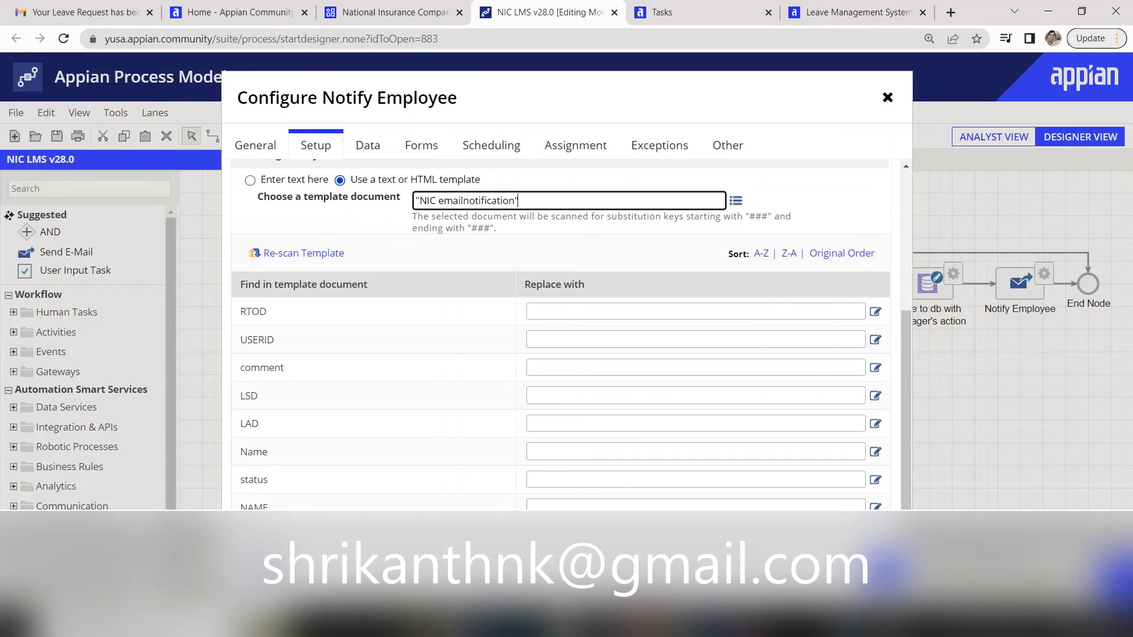
click(600, 625)
click(762, 531)
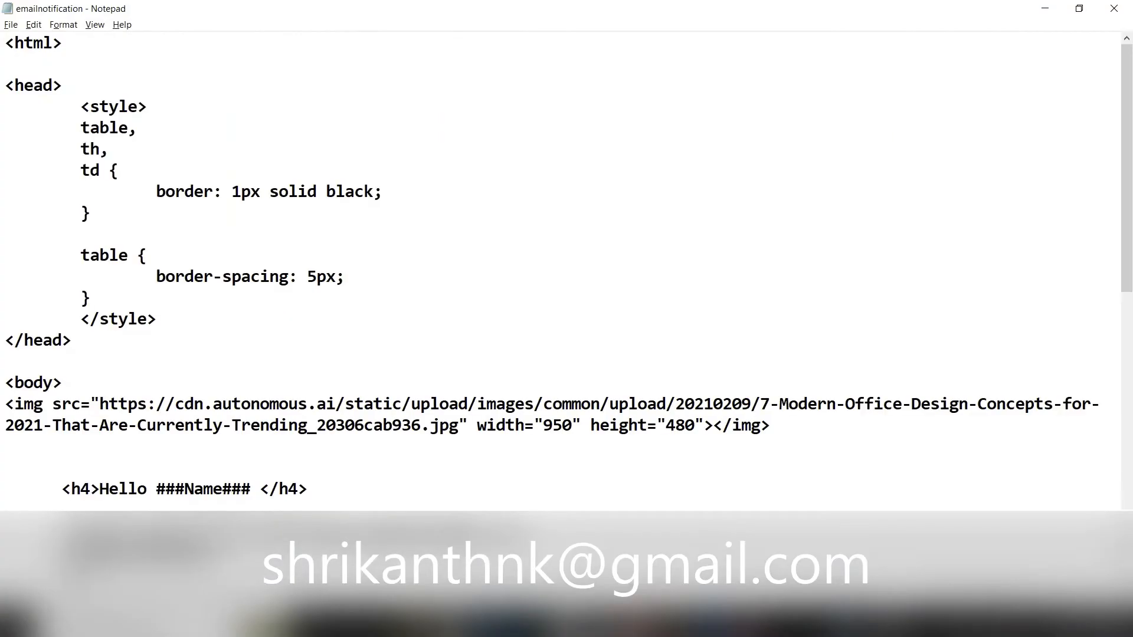
scroll(389, 301, down, 10)
scroll(389, 298, up, 5)
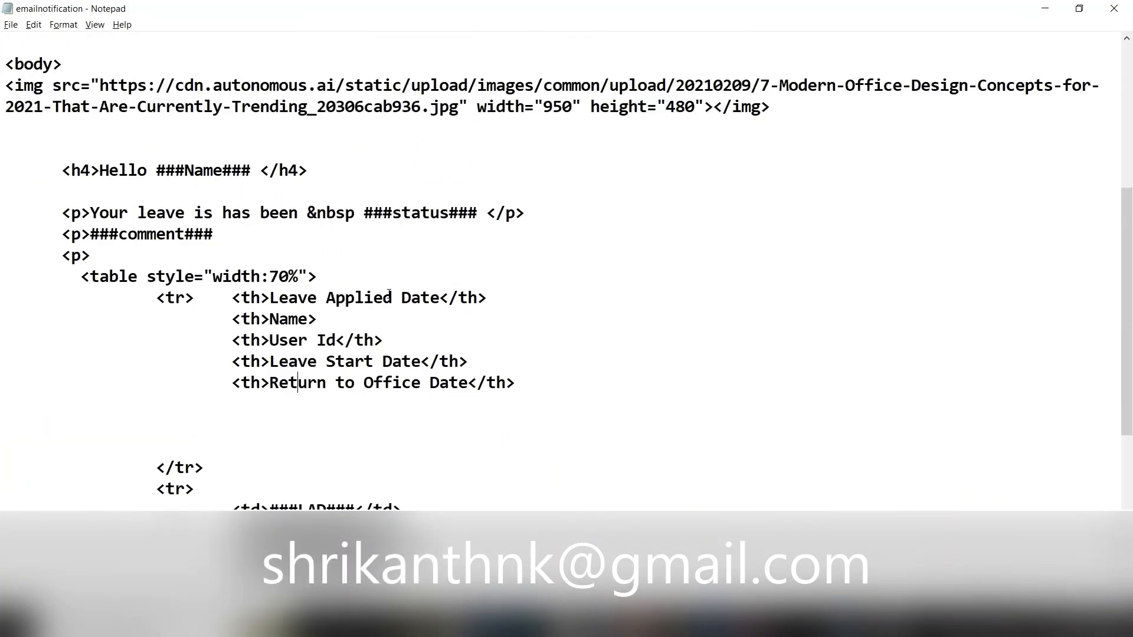
scroll(389, 293, down, 1)
scroll(388, 293, down, 1)
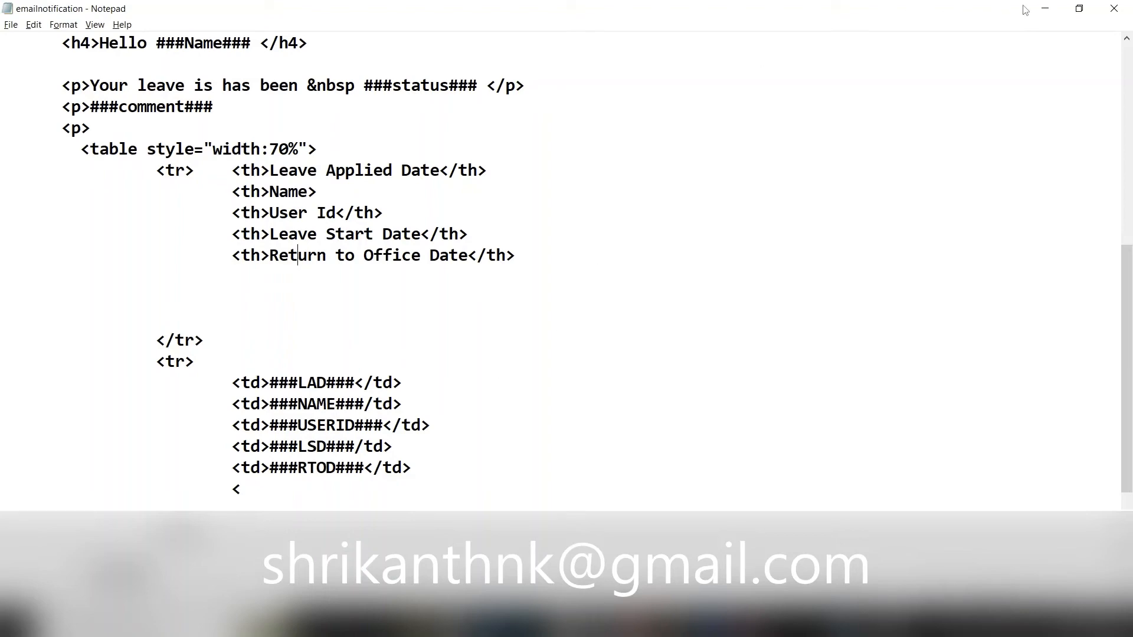
click(1040, 10)
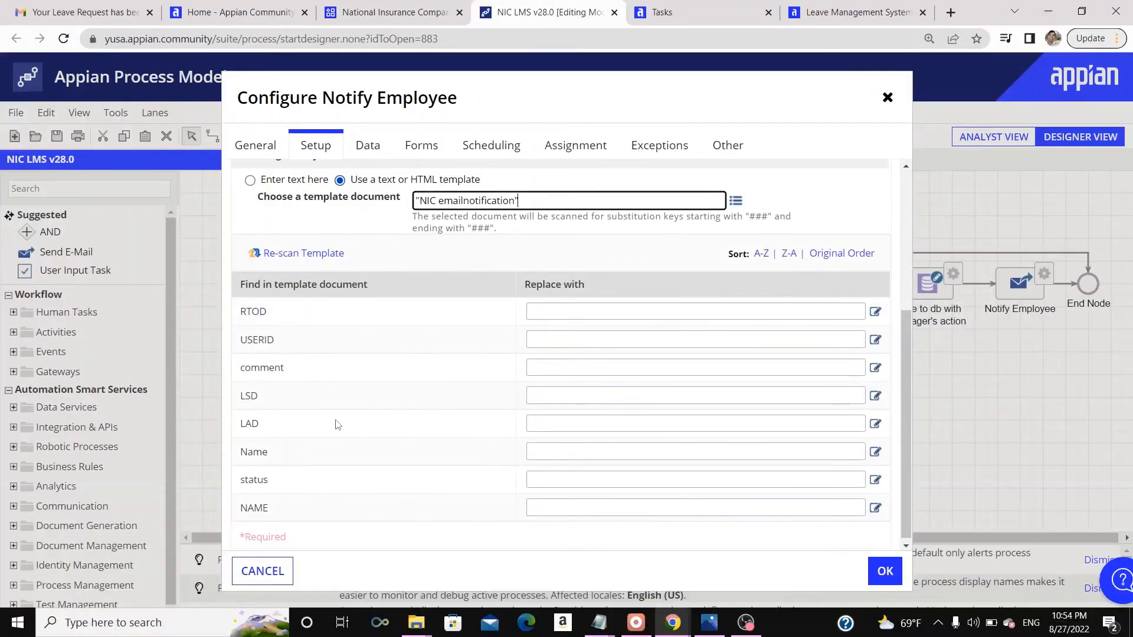
- Set the RTOD key's replacement to the expression pv!NIC_LeaveSummary.returntoofficedate and save it
click(875, 311)
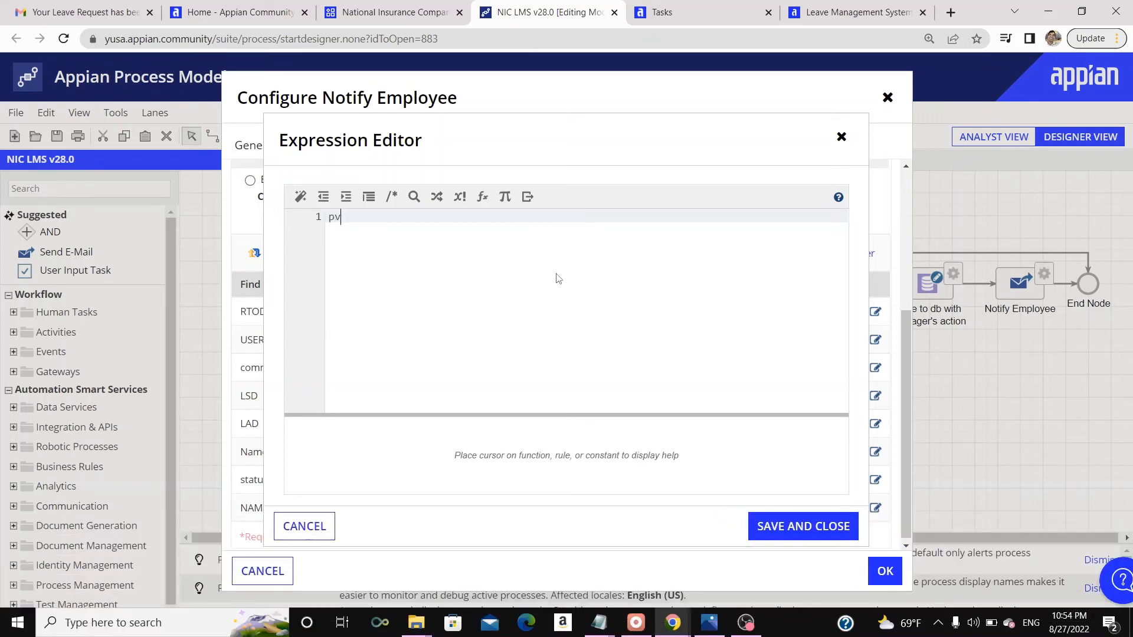
text(pv!)
text(n)
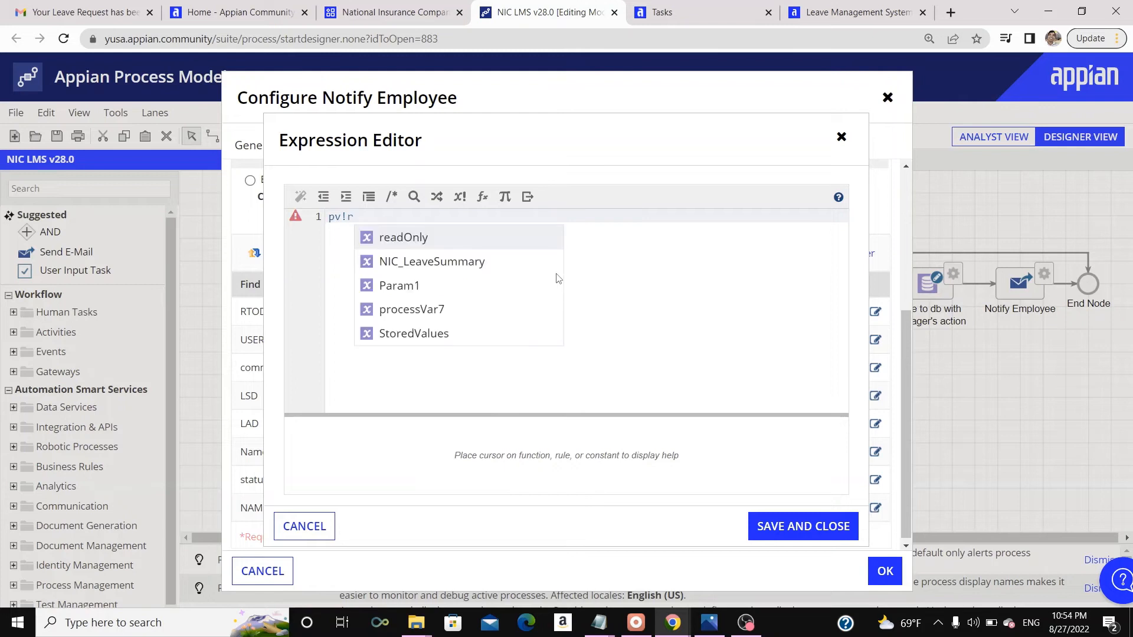
text(ic)
key(Return)
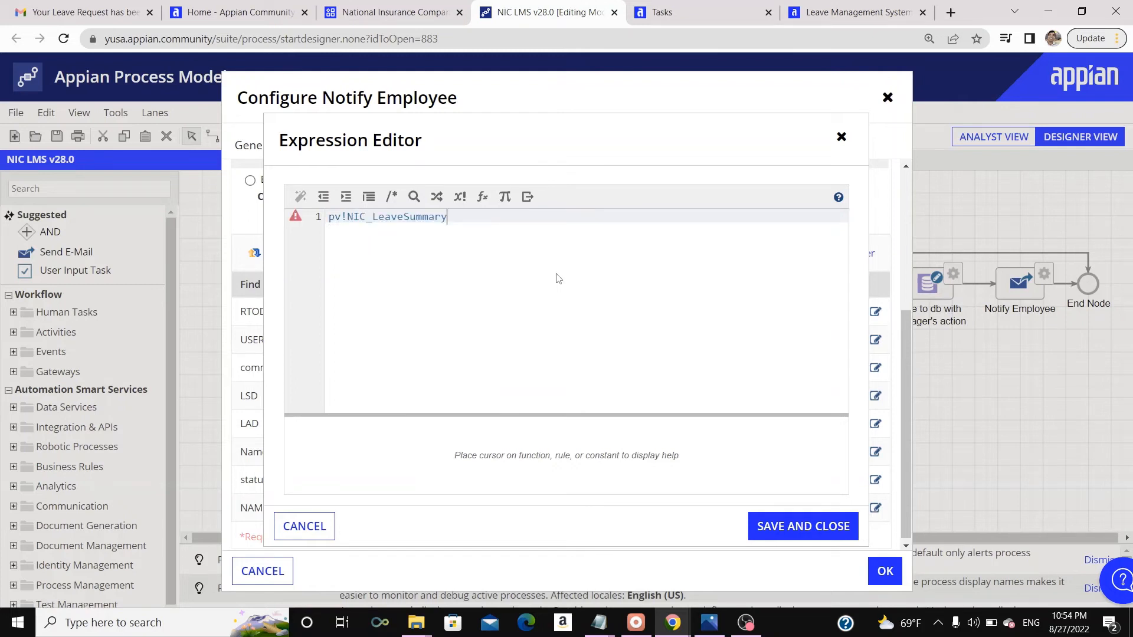
text(.re)
key(Return)
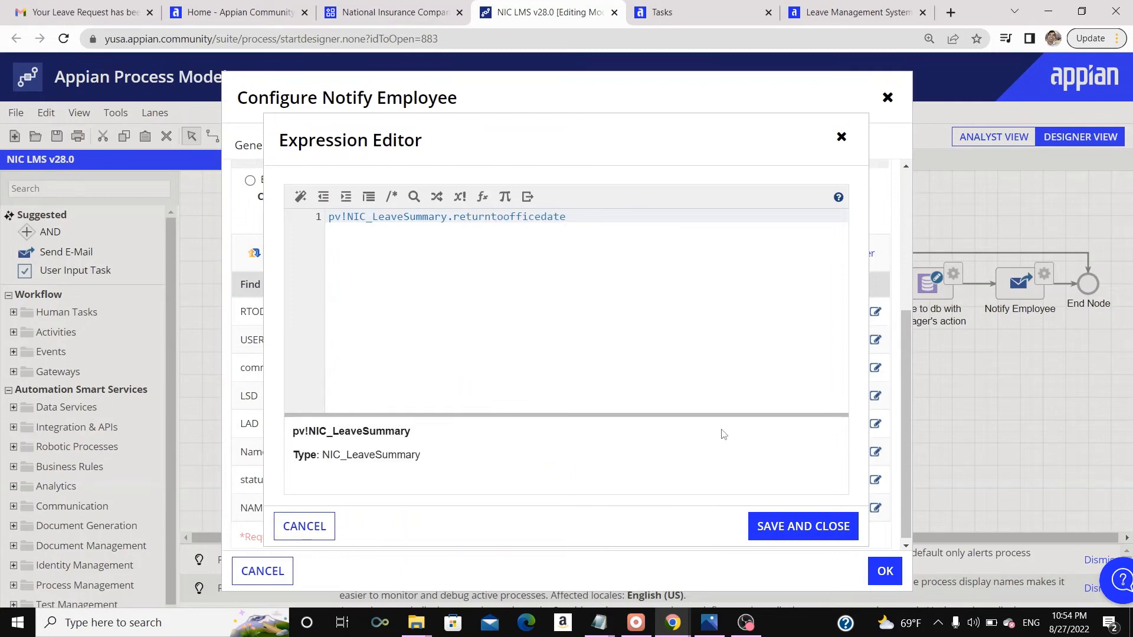
click(793, 527)
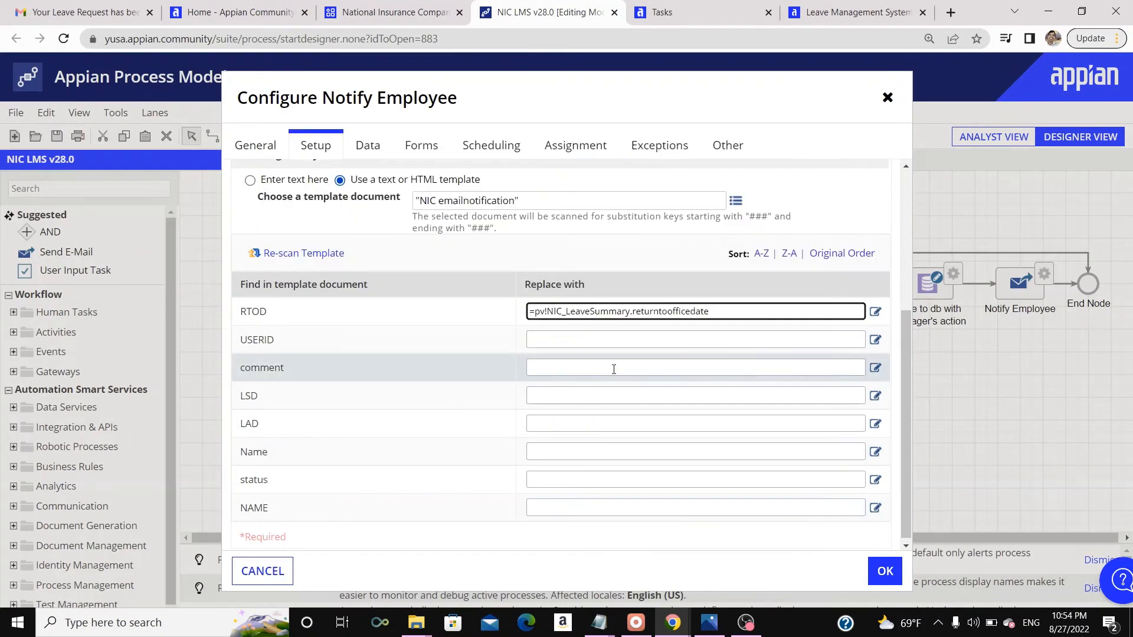
- Set the USERID key's replacement to the expression pv!NIC_LeaveSummary.userid, copy its pv!NIC_LeaveSummary part for reuse, and save it
click(875, 340)
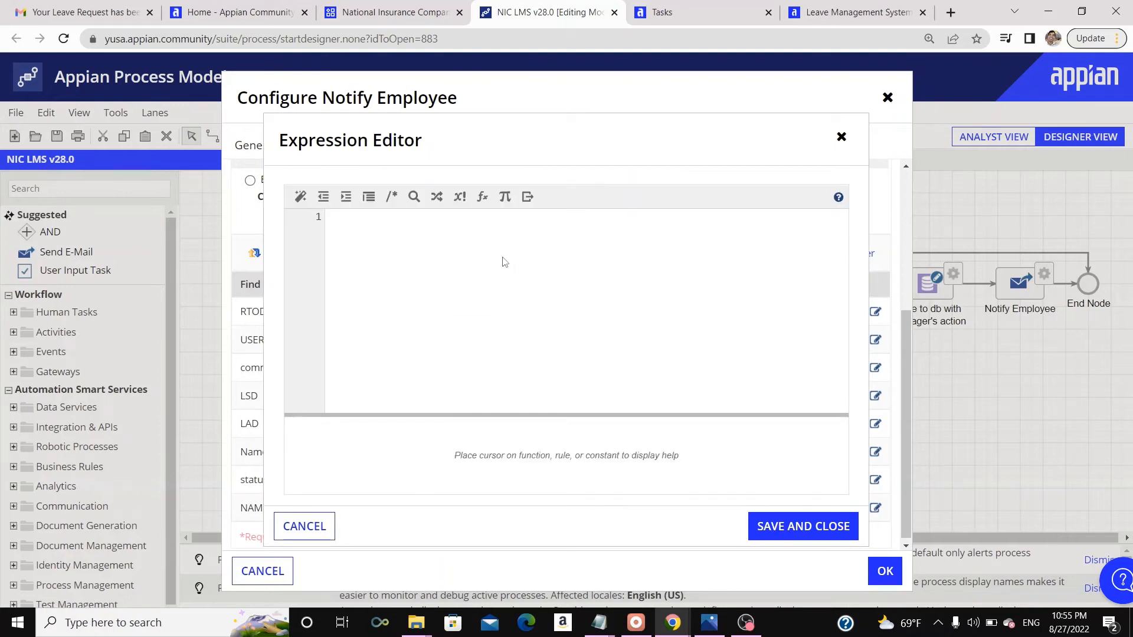
click(503, 262)
text(pv!ni)
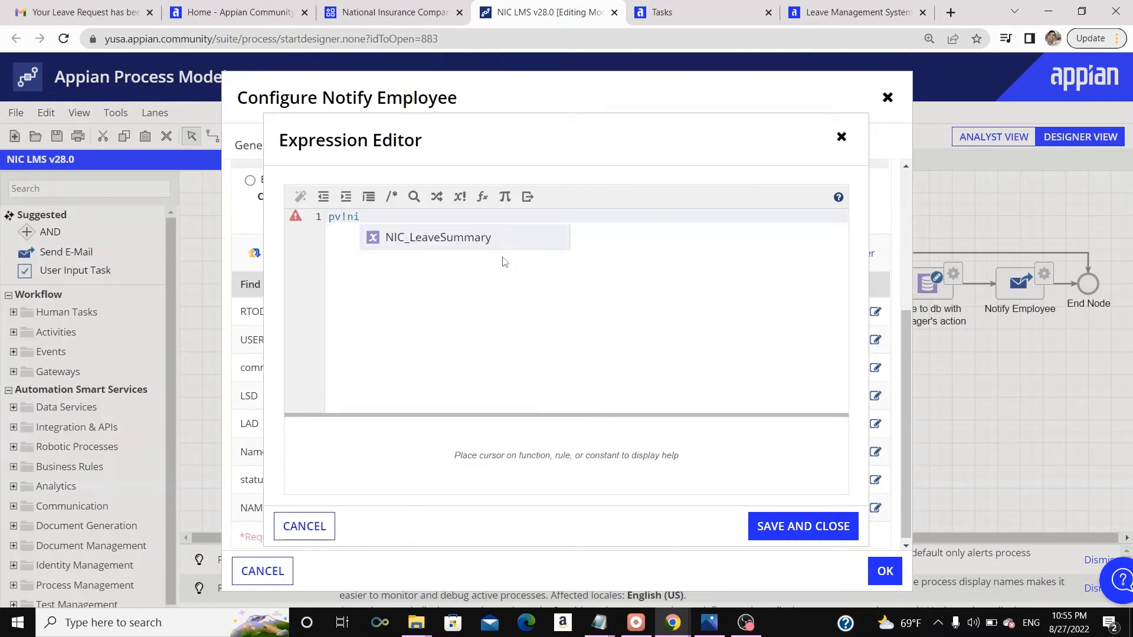
key(Return)
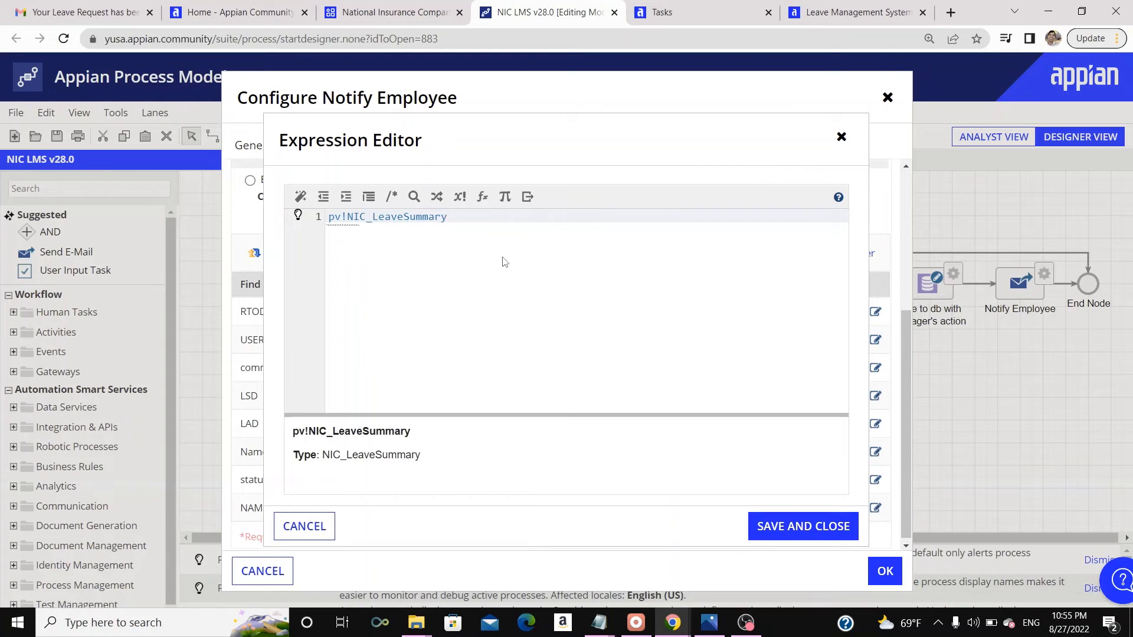
text(.u)
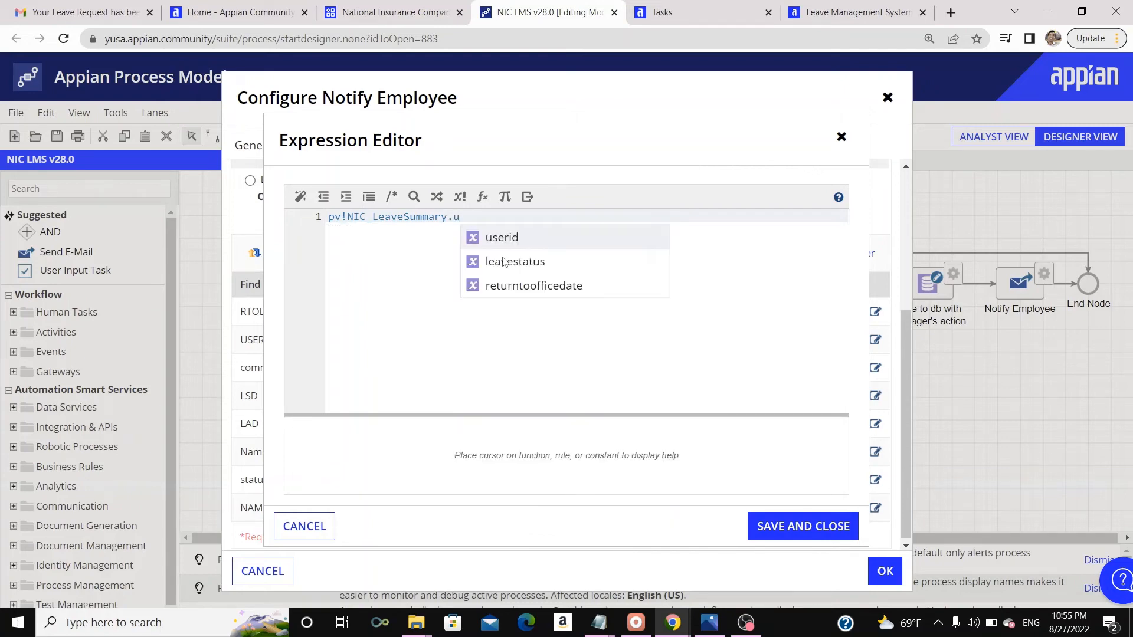
key(Return)
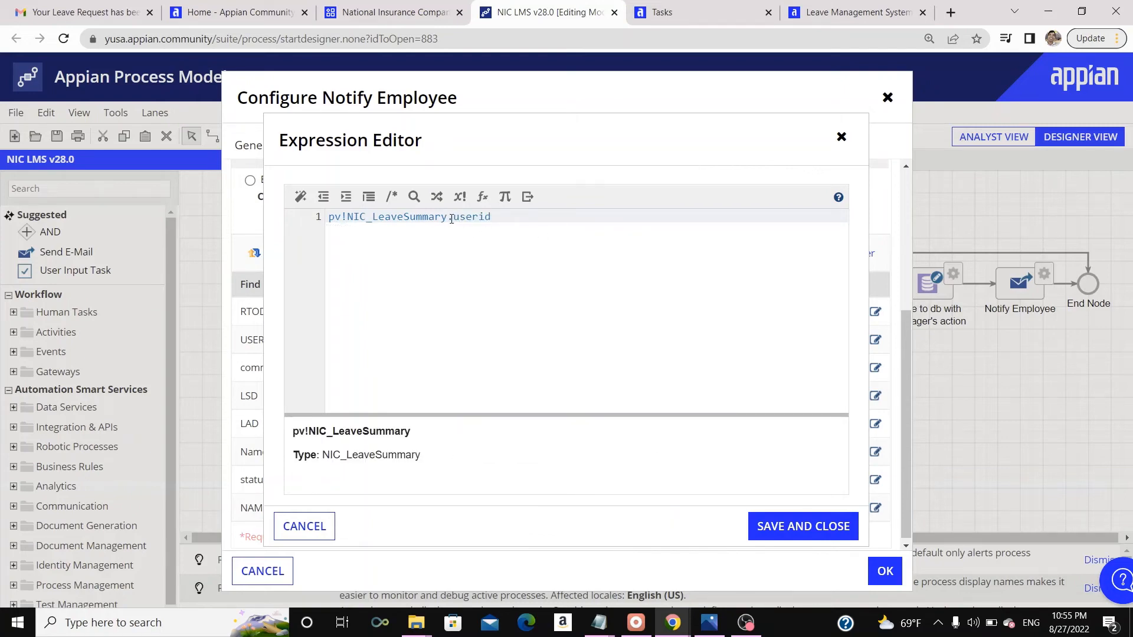
drag(451, 219, 224, 210)
key(ctrl+c)
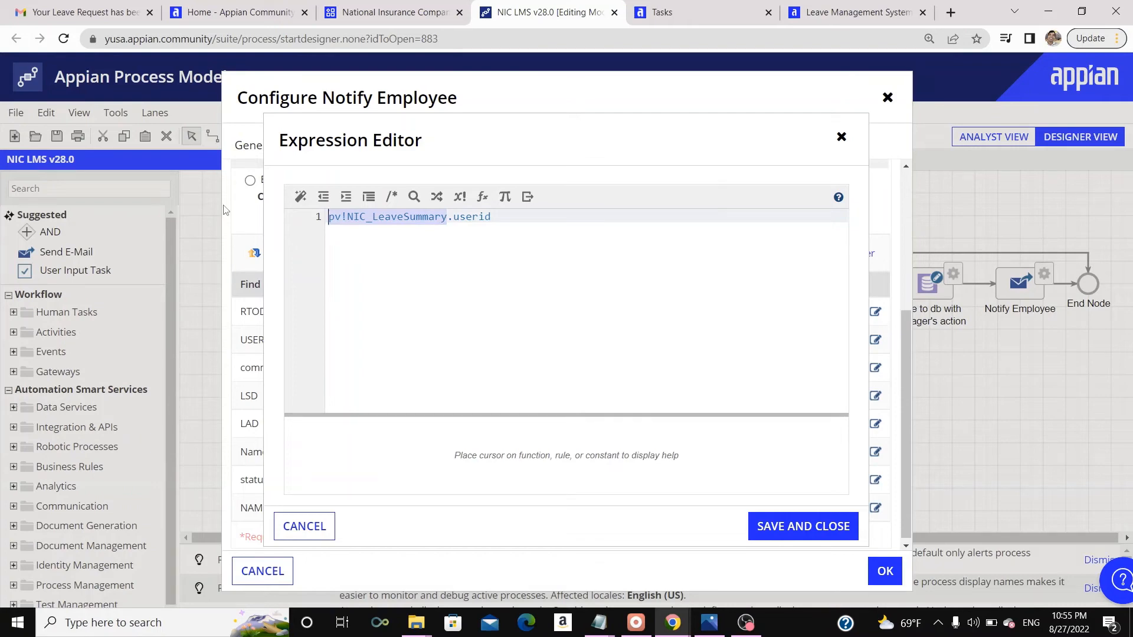
click(823, 527)
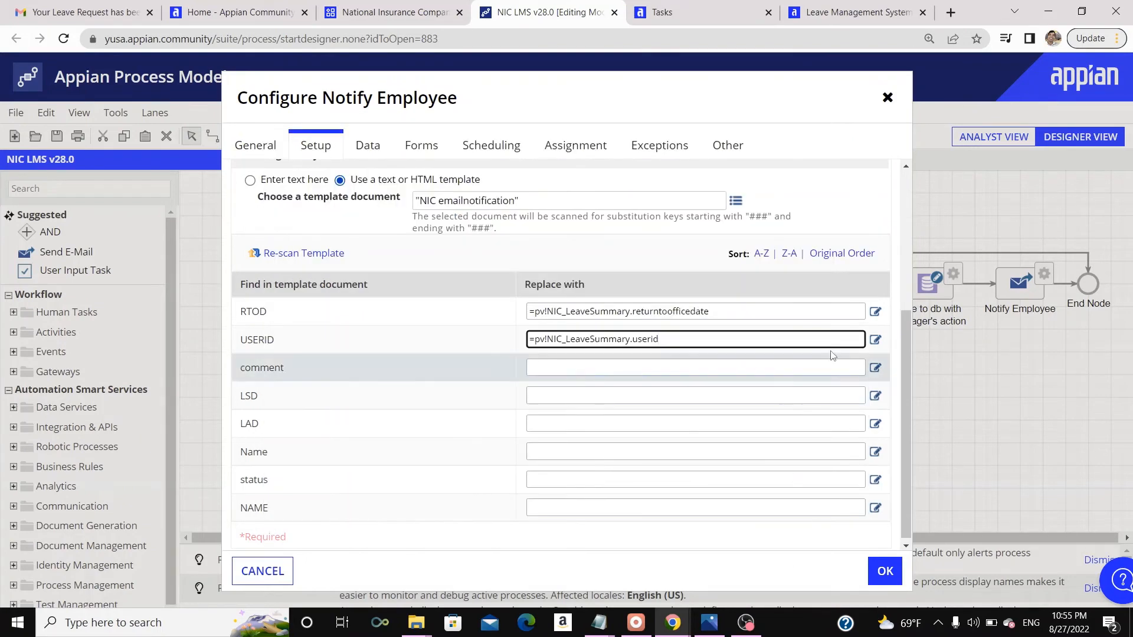
- Set the comment key's replacement to the expression pv!NIC_LeaveSummary.comment and save it
click(875, 367)
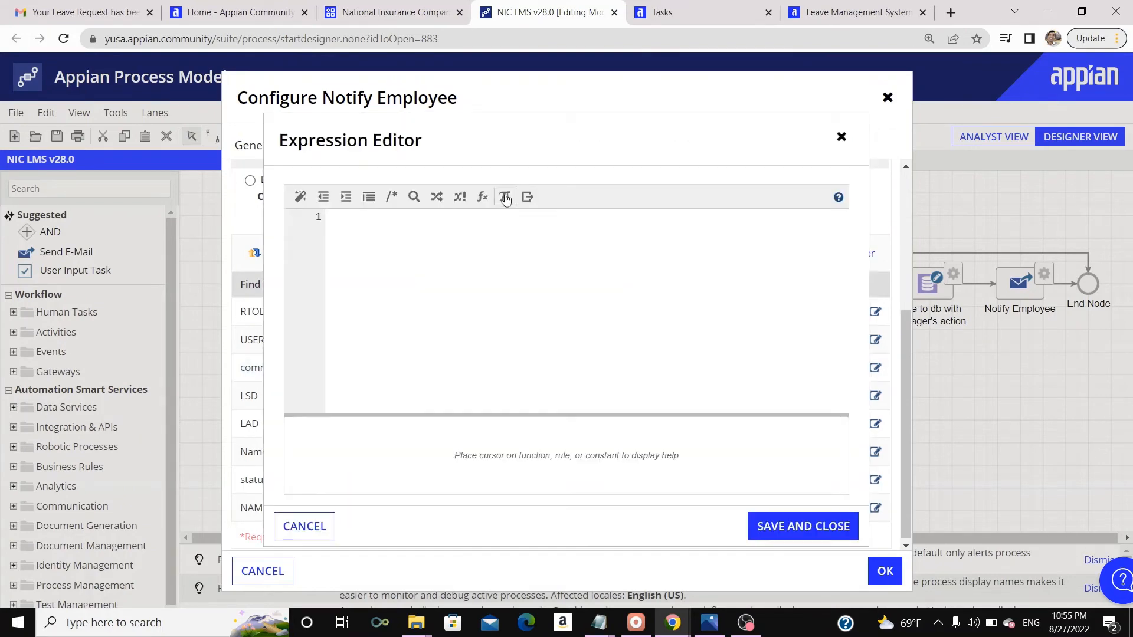
click(399, 246)
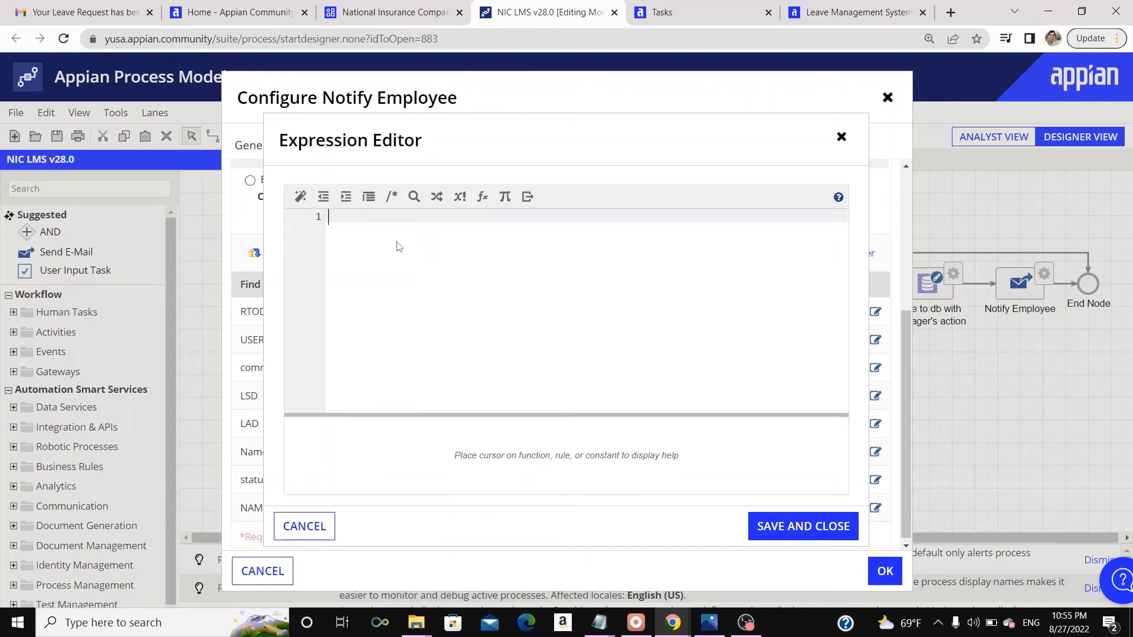
key(ctrl+v)
text(.c)
key(Return)
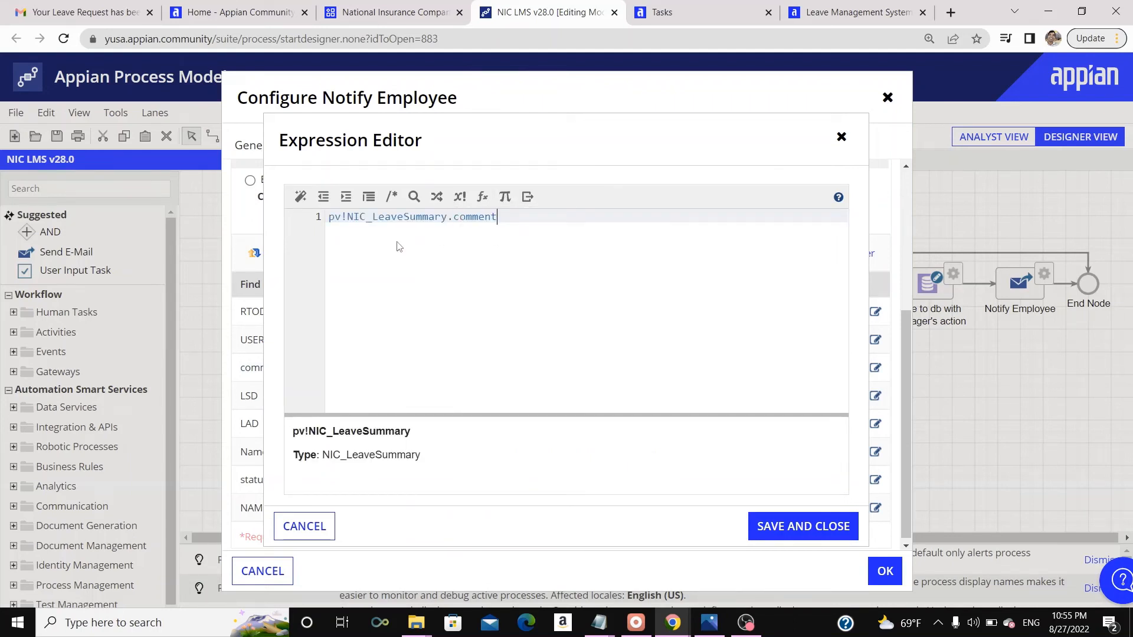
click(829, 532)
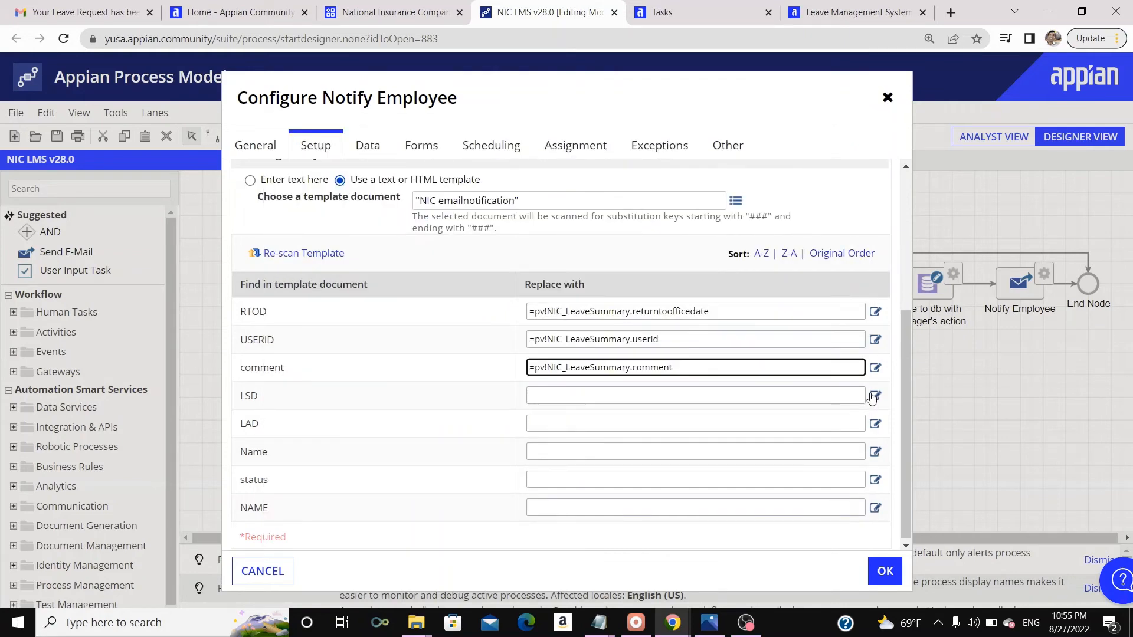
- Set the LSD key's replacement to the expression pv!NIC_LeaveSummary.leavestartdate and save it
click(875, 401)
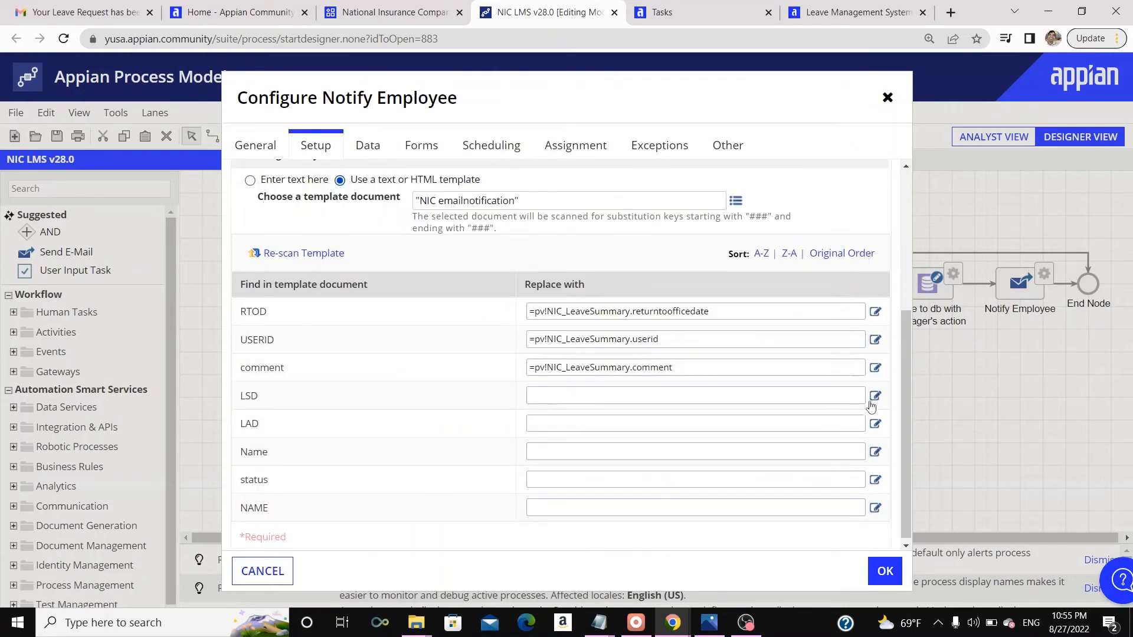
click(876, 401)
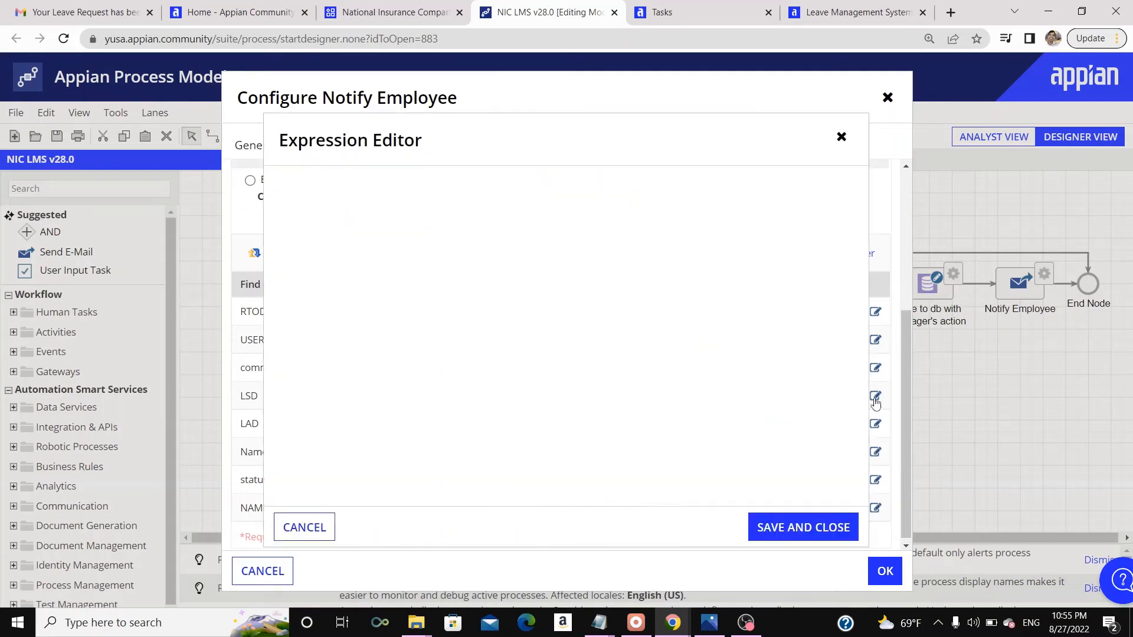
click(608, 262)
text(pv!NIC_LeaveSummary.)
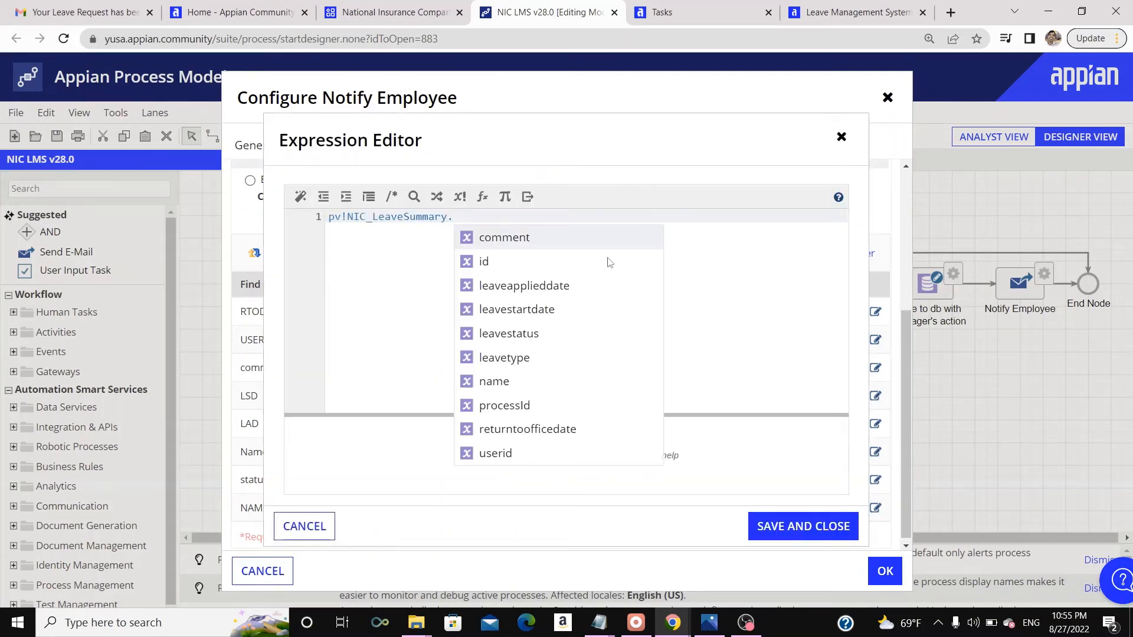
key(Escape)
text(leaveappli)
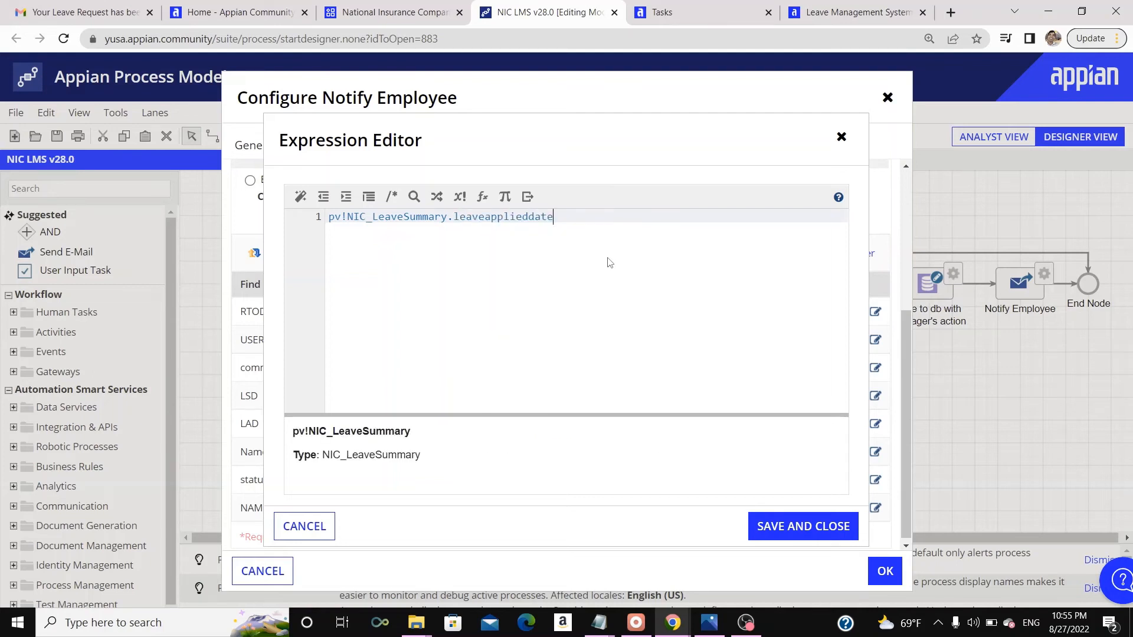
key(BackSpace)
key(BackSpace)
key(BackSpace)
key(BackSpace)
key(BackSpace)
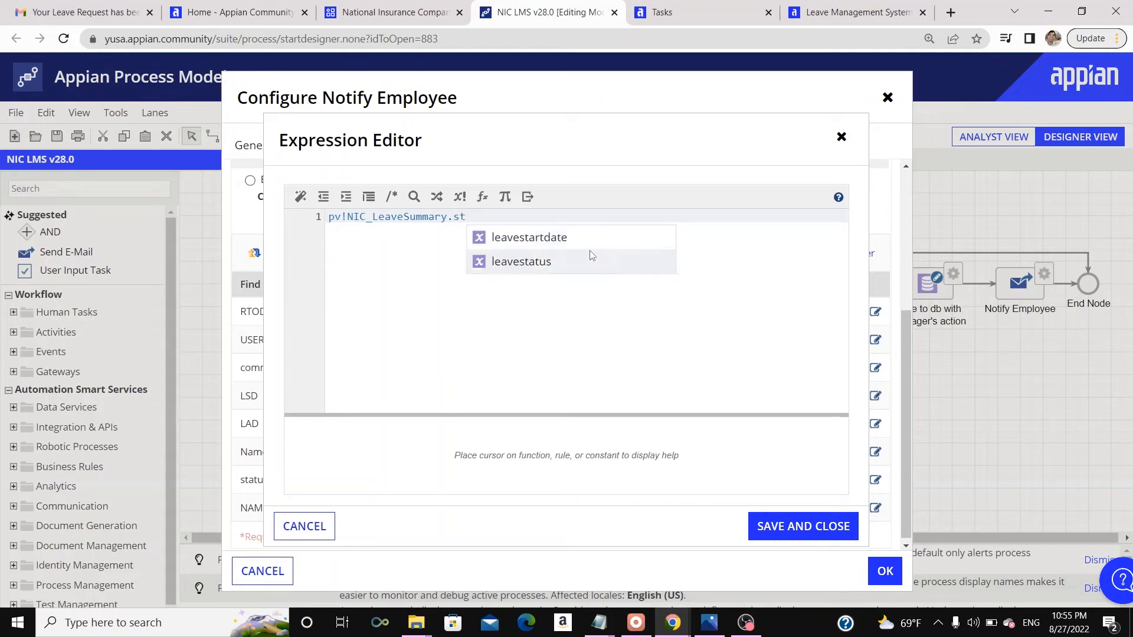
key(Return)
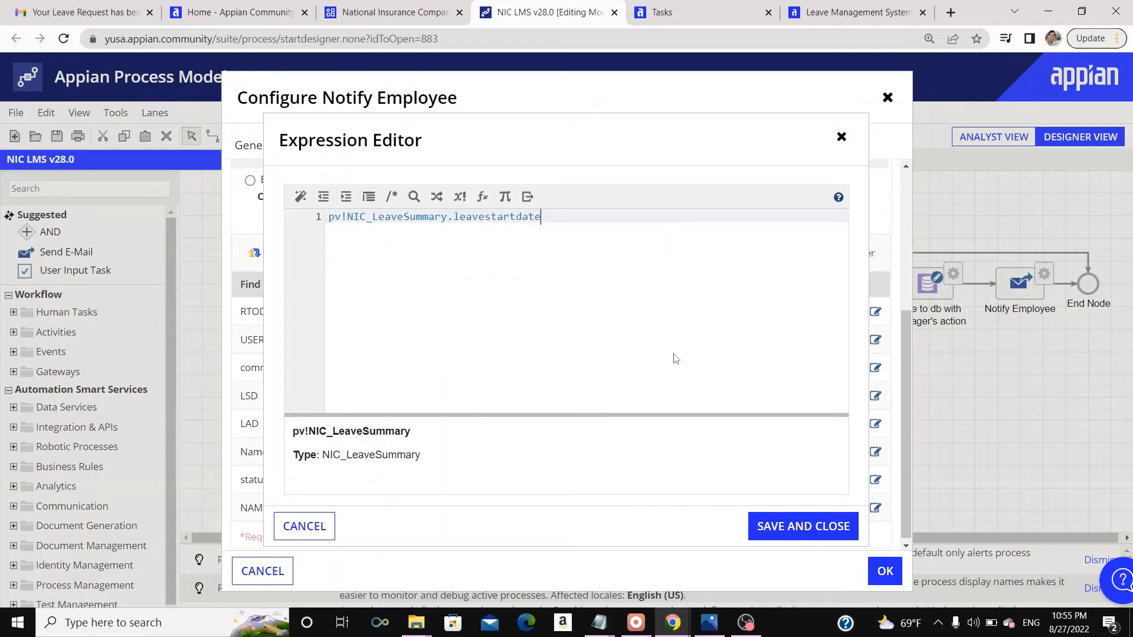
click(801, 524)
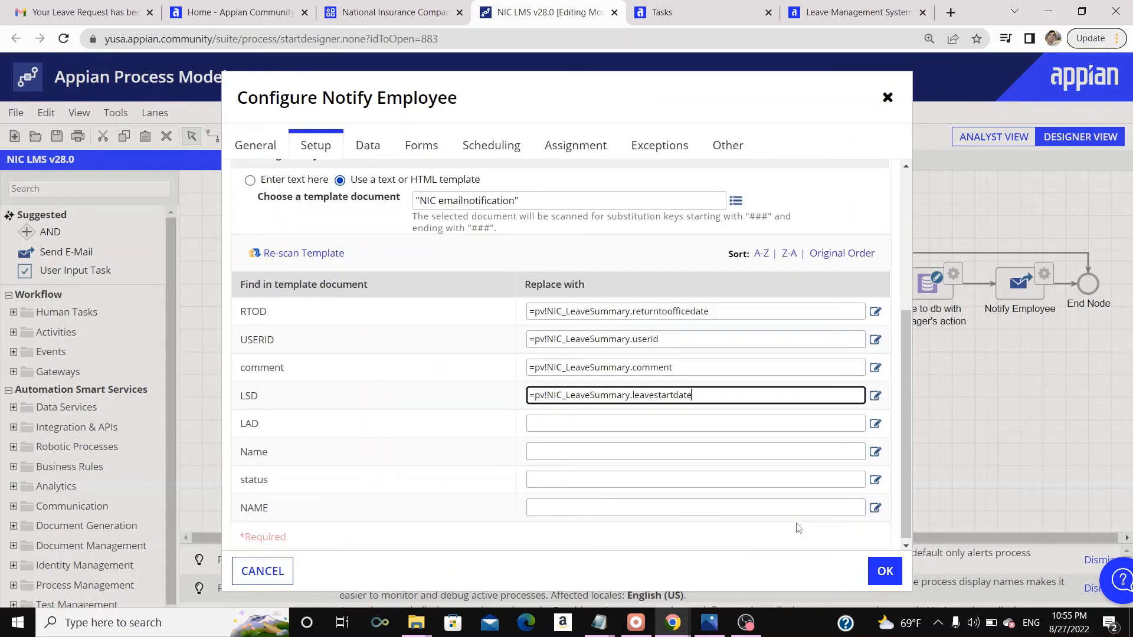
- Open the LAD key's replacement in the expression editor
click(875, 424)
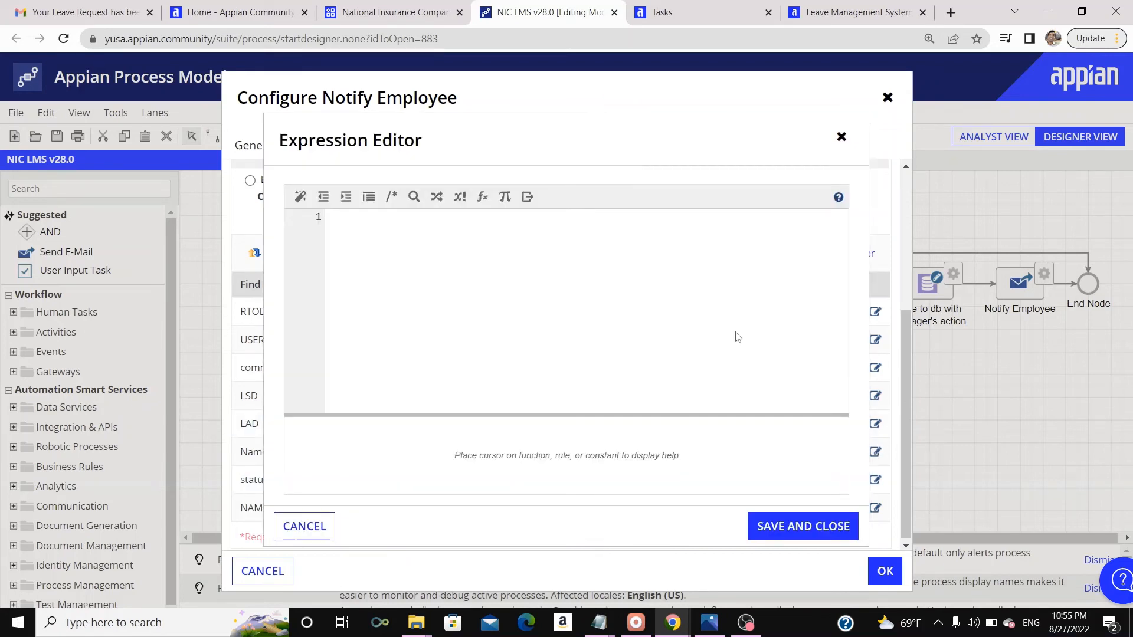
click(660, 265)
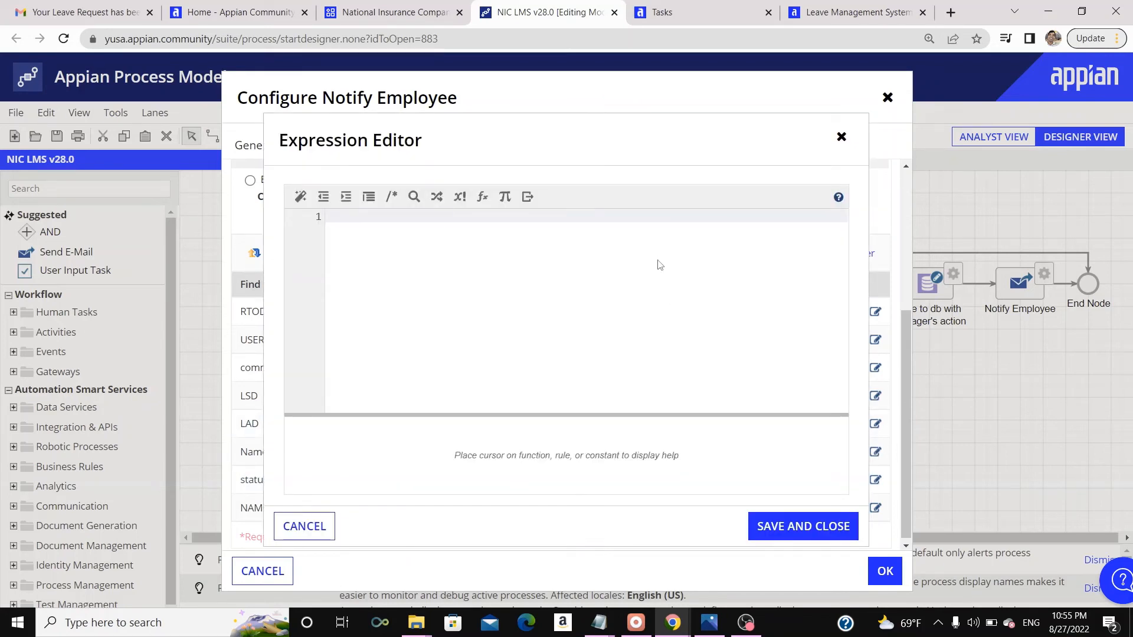
text(pv!.lea)
key(BackSpace)
key(BackSpace)
key(BackSpace)
key(BackSpace)
key(BackSpace)
key(BackSpace)
text(pv!)
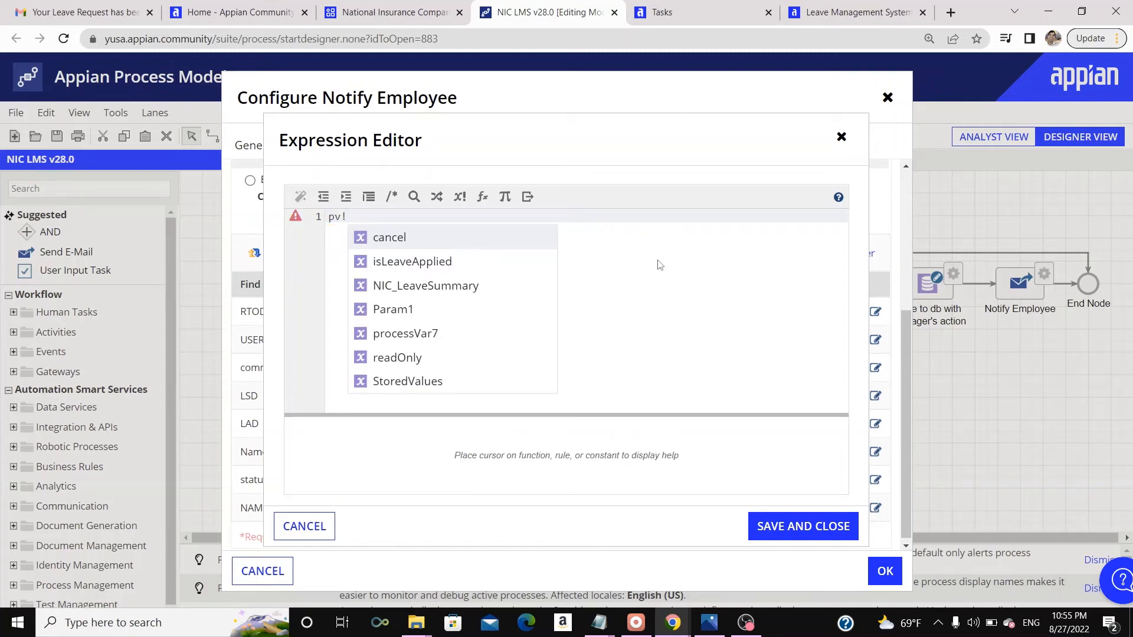
click(436, 237)
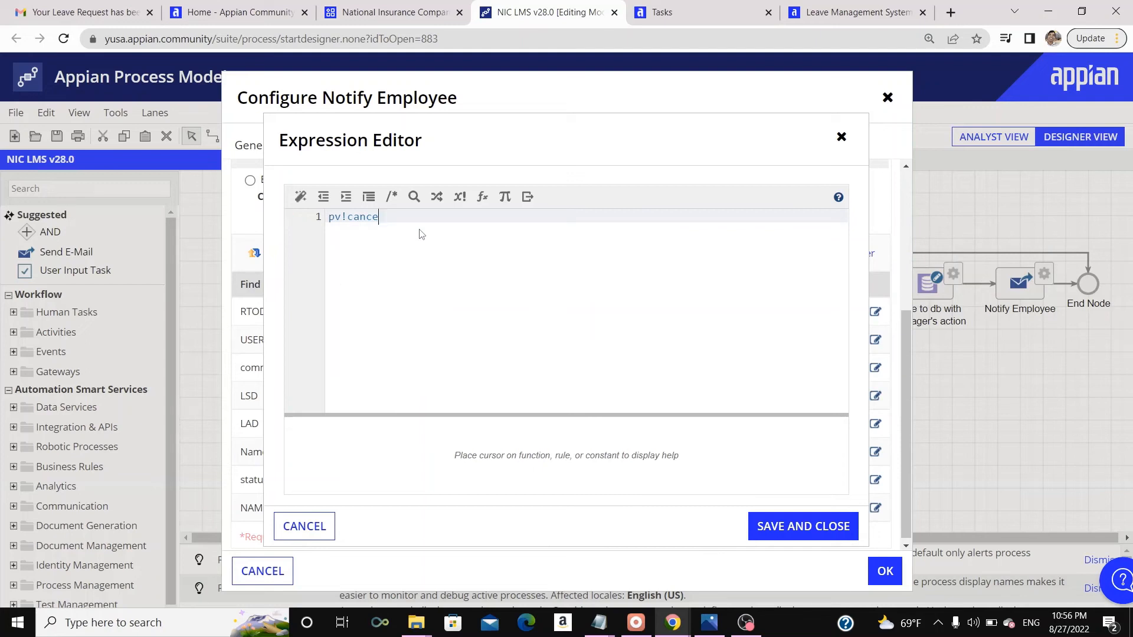
key(BackSpace)
key(BackSpace)
key(BackSpace)
key(BackSpace)
key(BackSpace)
key(BackSpace)
key(BackSpace)
key(BackSpace)
key(BackSpace)
- Set the LAD key's replacement to the expression pv!NIC_LeaveSummary.leaveapplieddate and save it
text(pv!NIC_LeaveSummary)
text(.le)
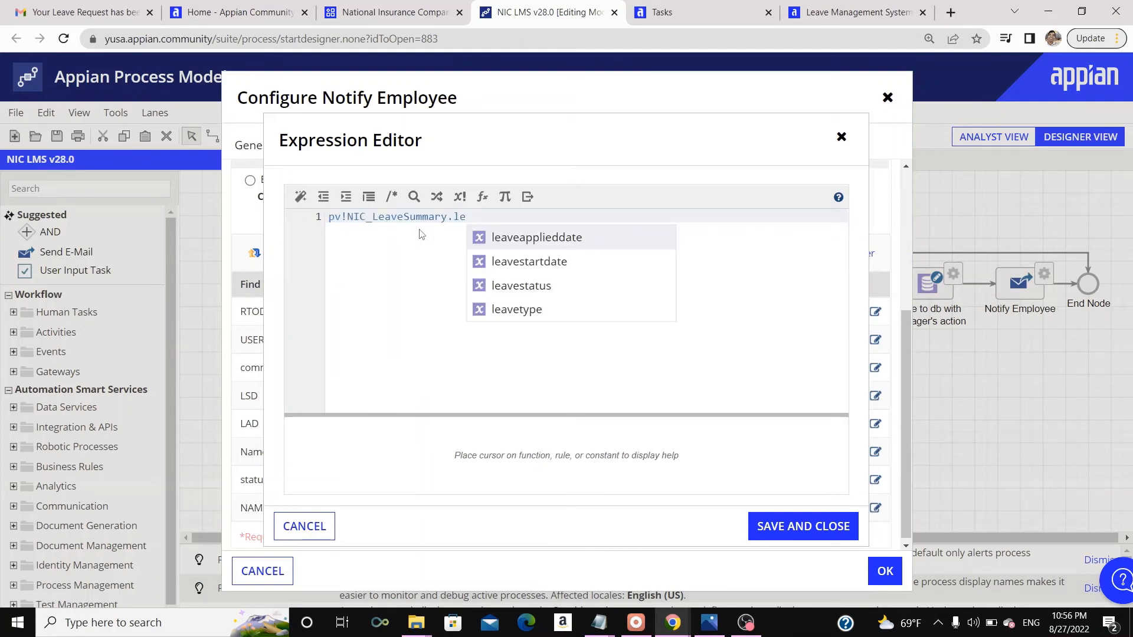
key(Return)
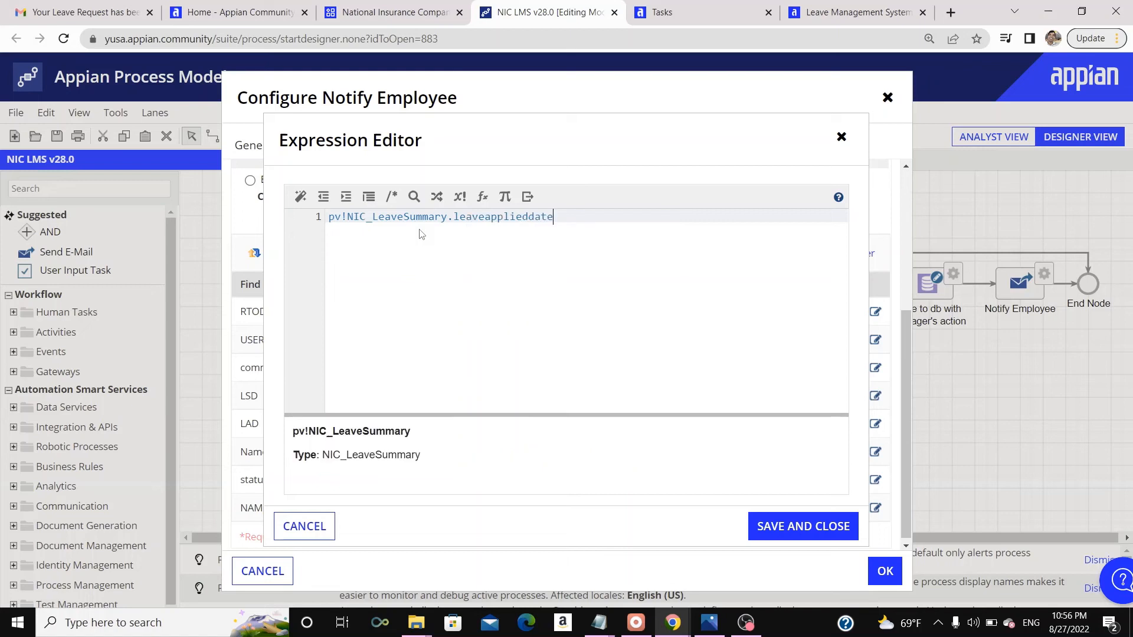
click(803, 526)
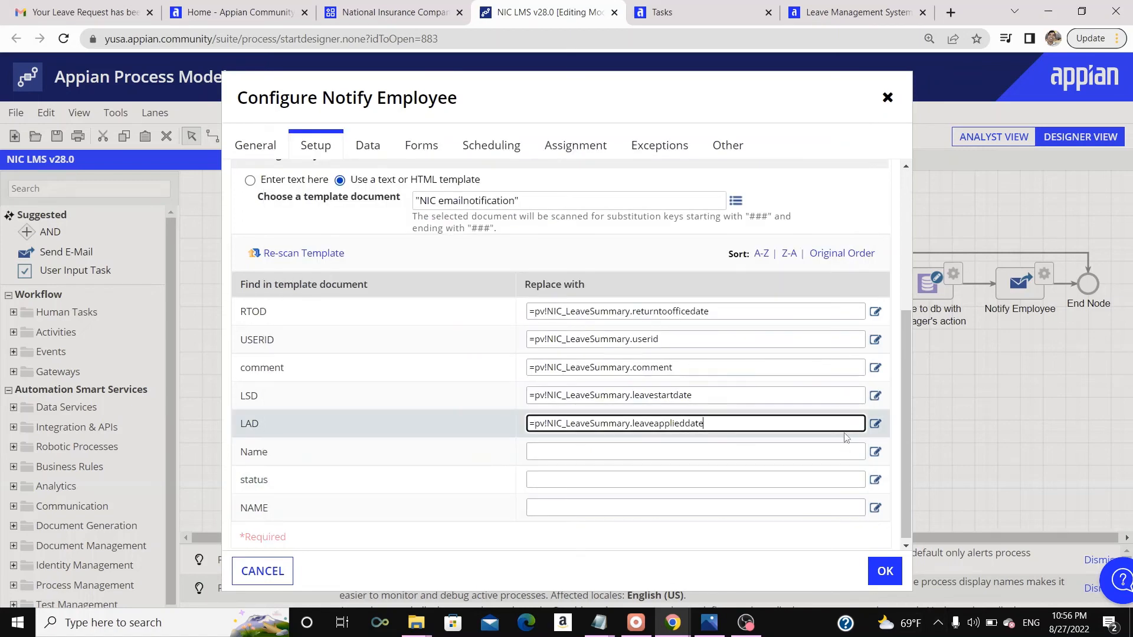
- Set the mixed-case Name key's replacement to the expression pv!NIC_LeaveSummary.name and save it
click(875, 452)
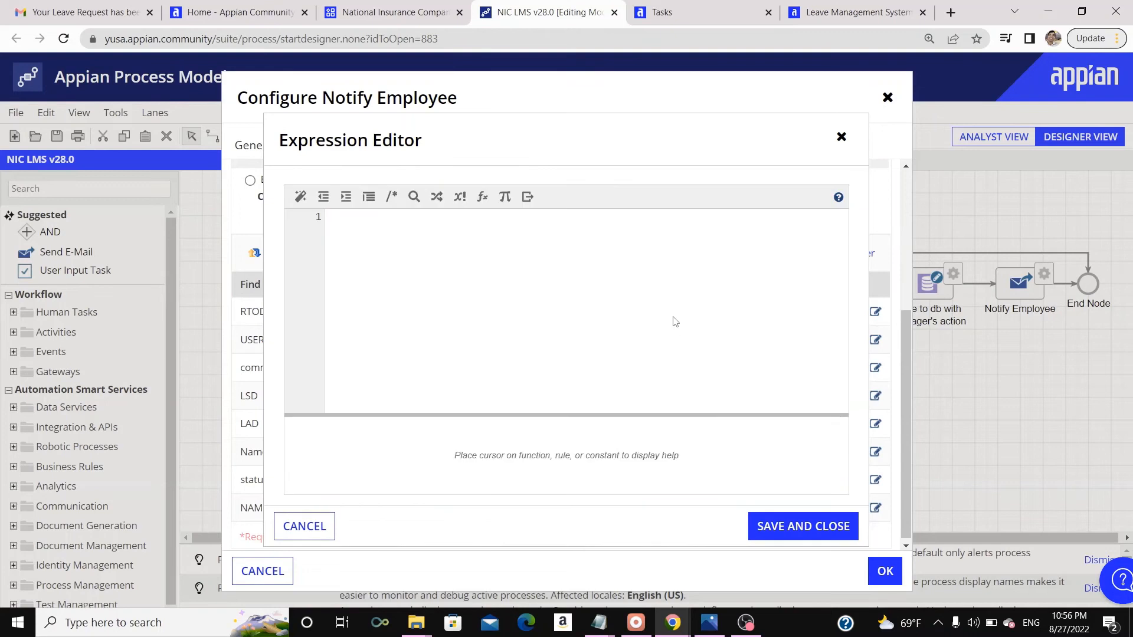
click(675, 321)
text(pv!NIC_LeaveSummary)
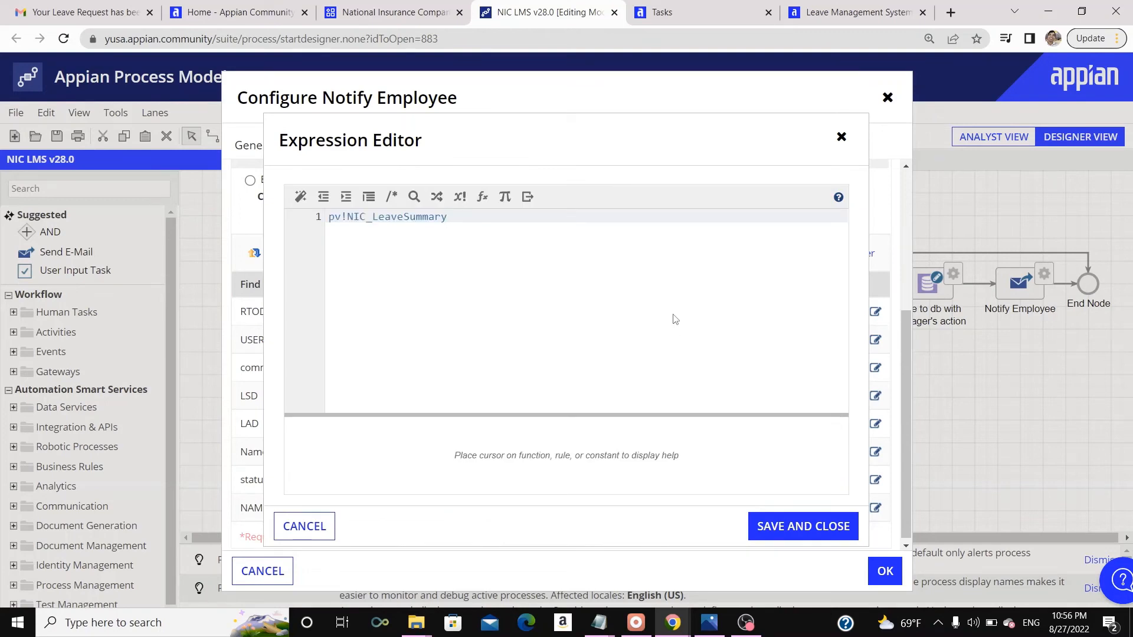
text(.n)
key(Return)
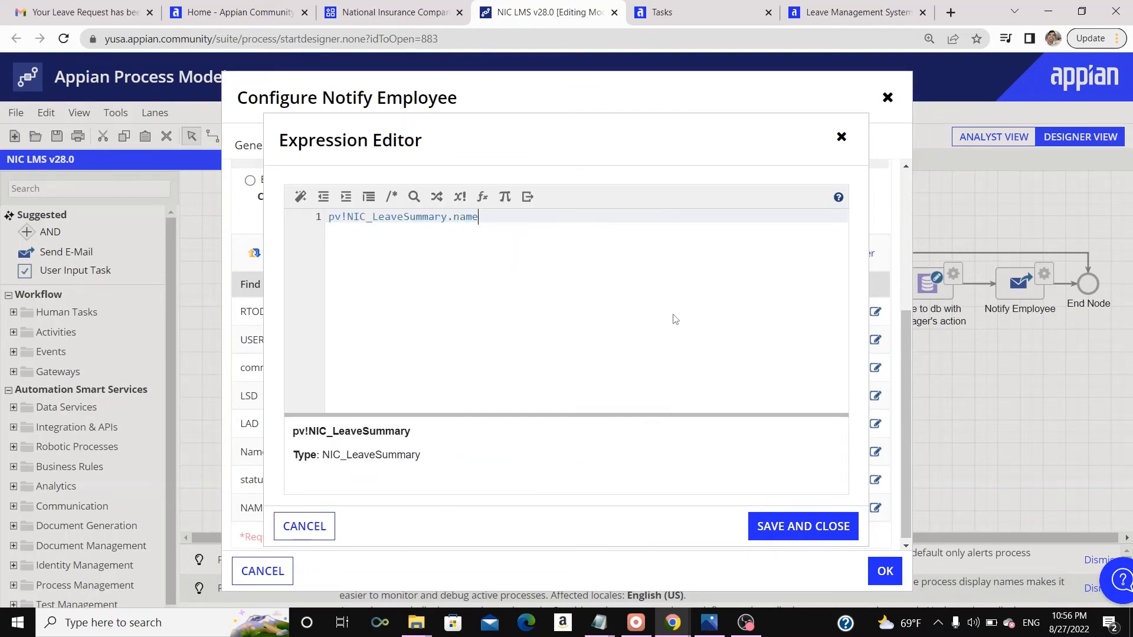
click(810, 533)
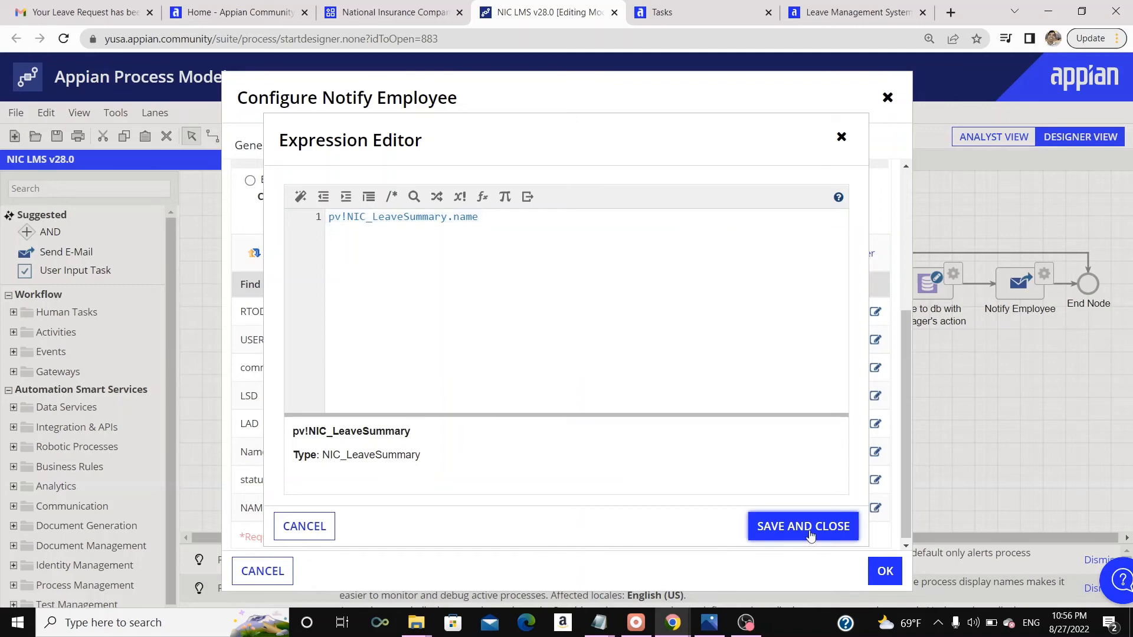
- Set the status key's replacement to the expression pv!NIC_LeaveSummary.leavestatus and save it
click(875, 480)
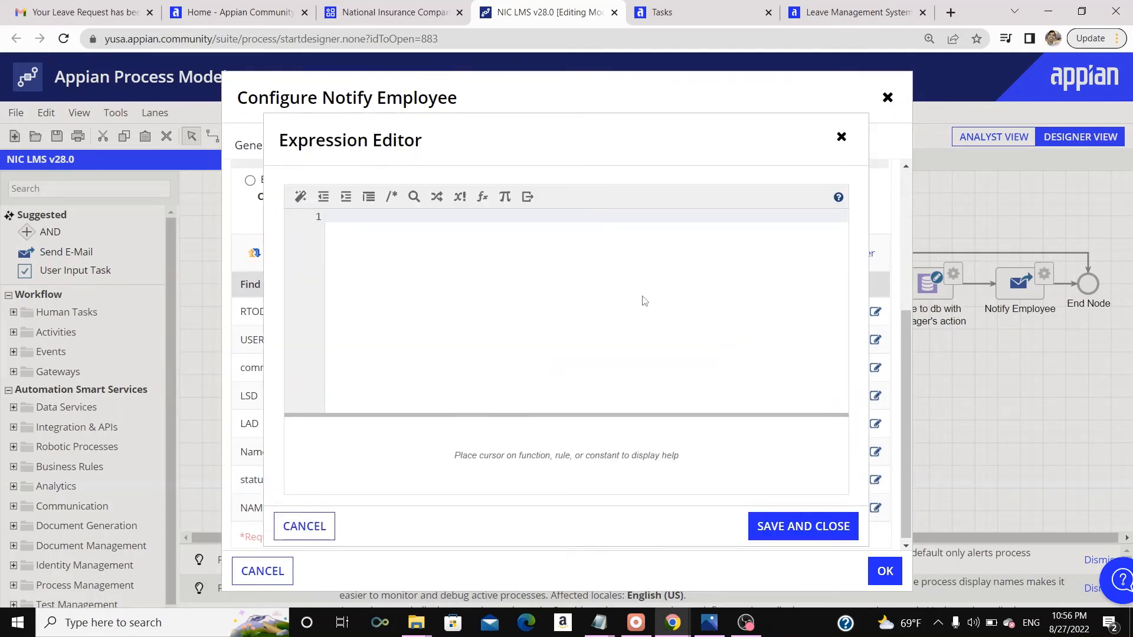
text(pv!NIC_LeaveSummary)
click(580, 286)
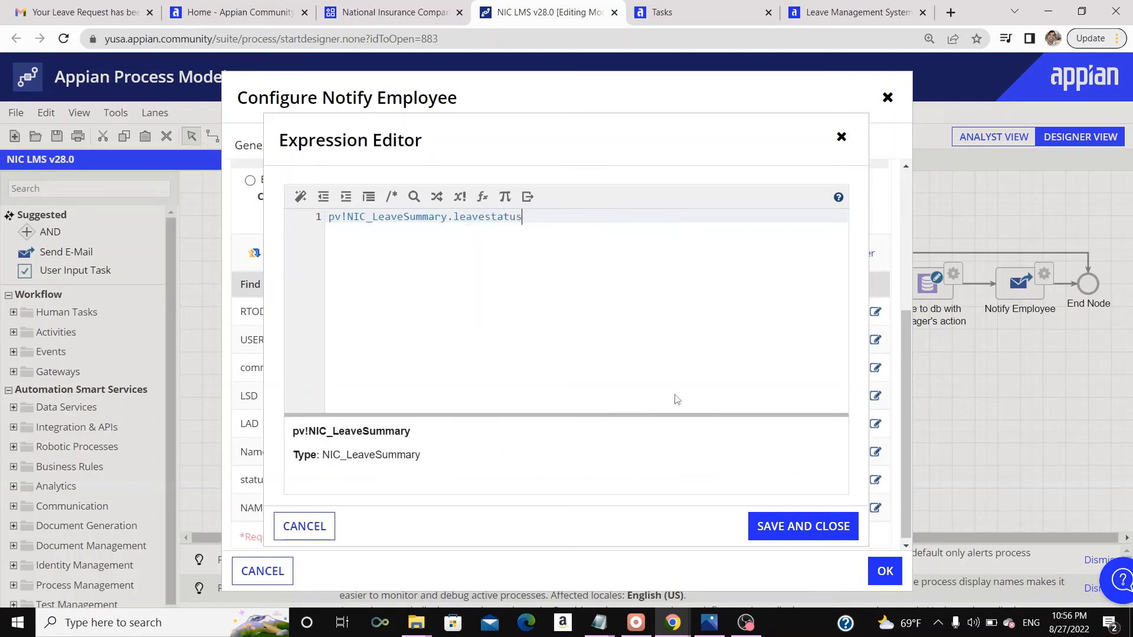
click(772, 525)
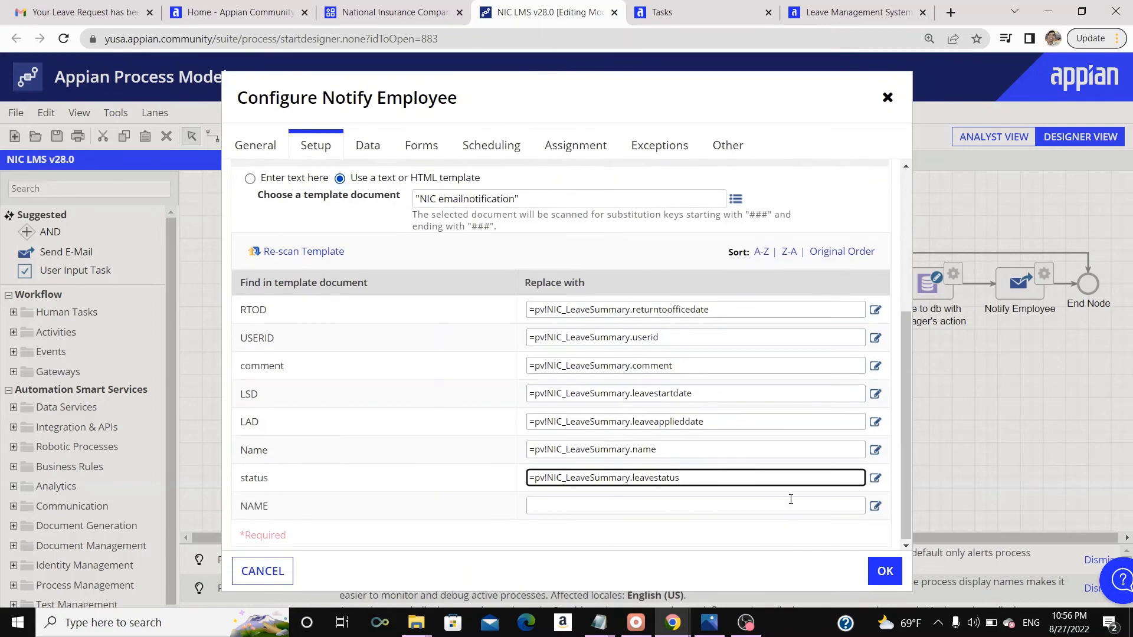
- Set the uppercase NAME key's replacement to the expression pv!NIC_LeaveSummary.name and save the Notify Employee node's configuration
click(876, 507)
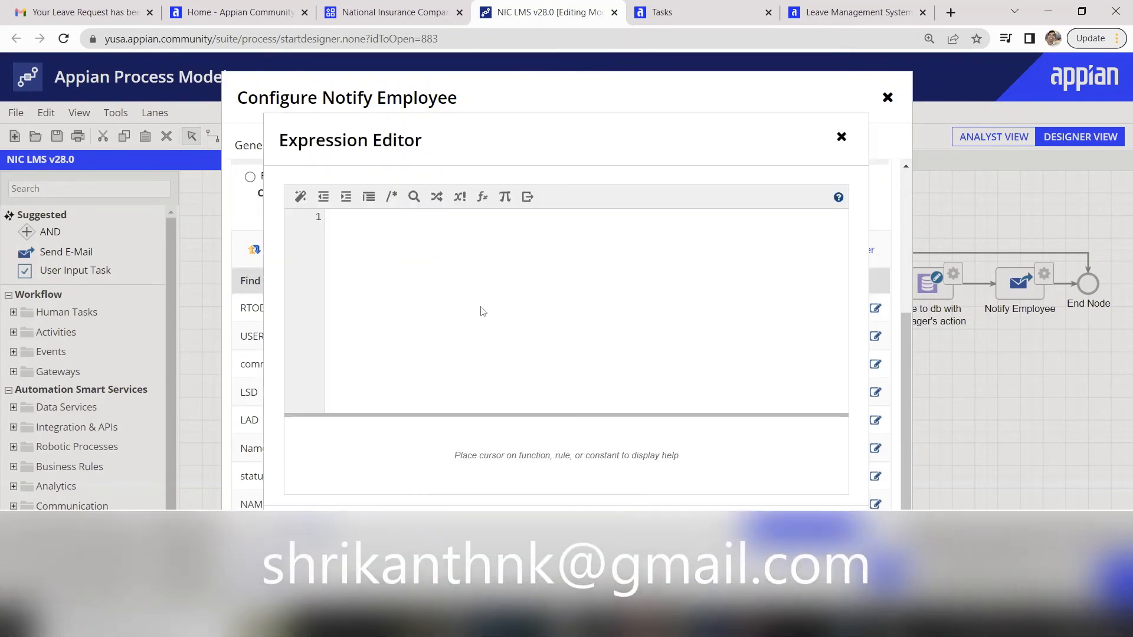
click(482, 312)
text(pv!NIC_LeaveSummary)
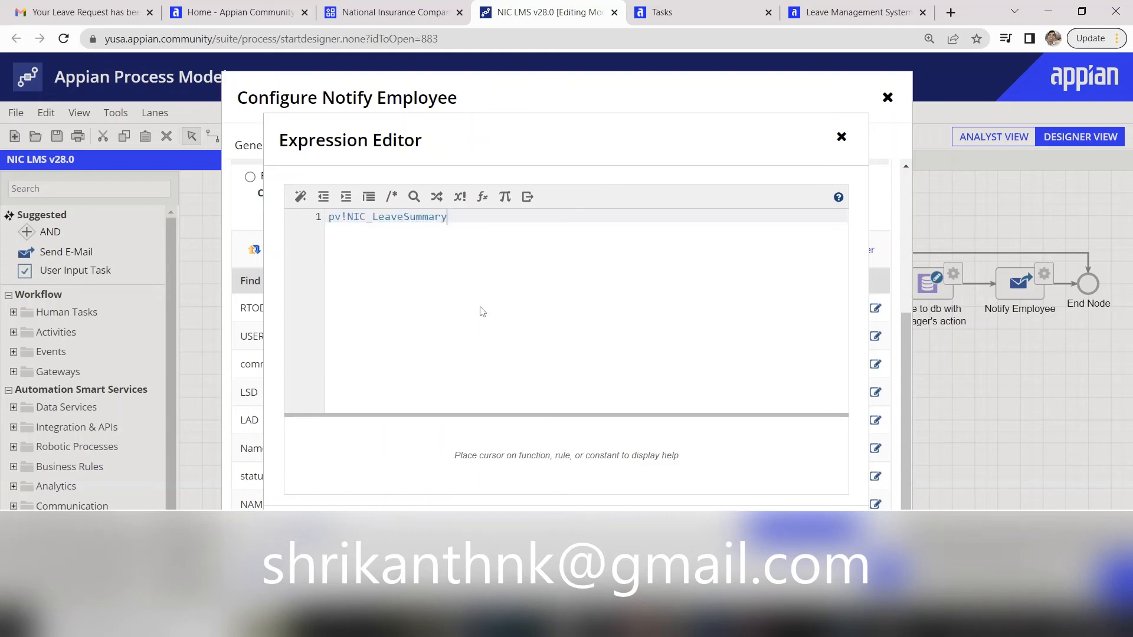
text(.name)
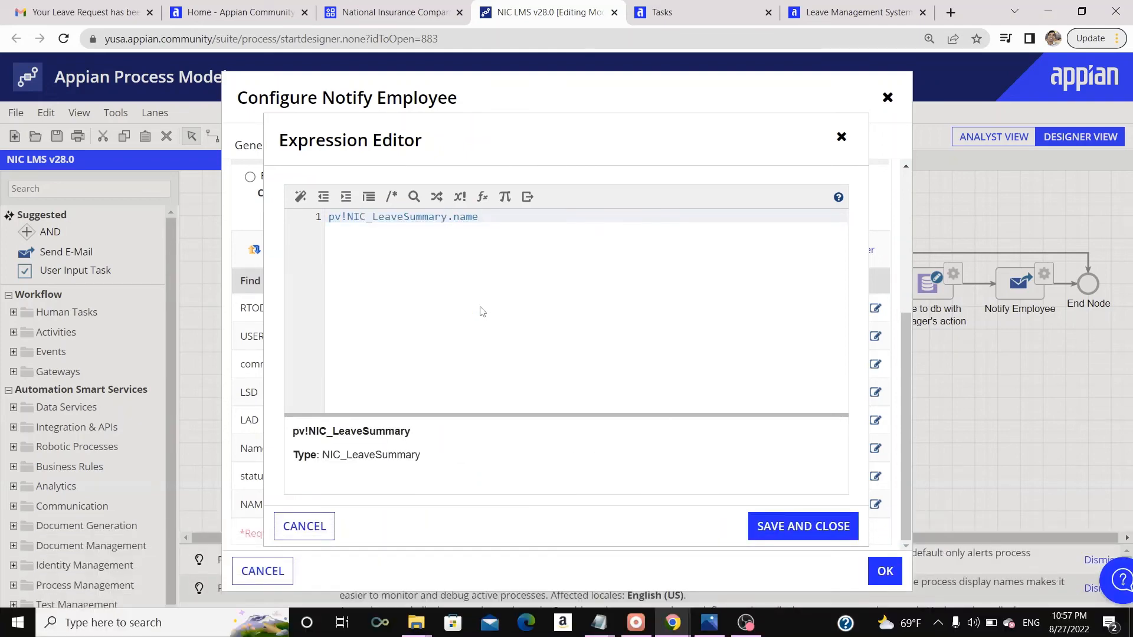
click(780, 528)
click(885, 571)
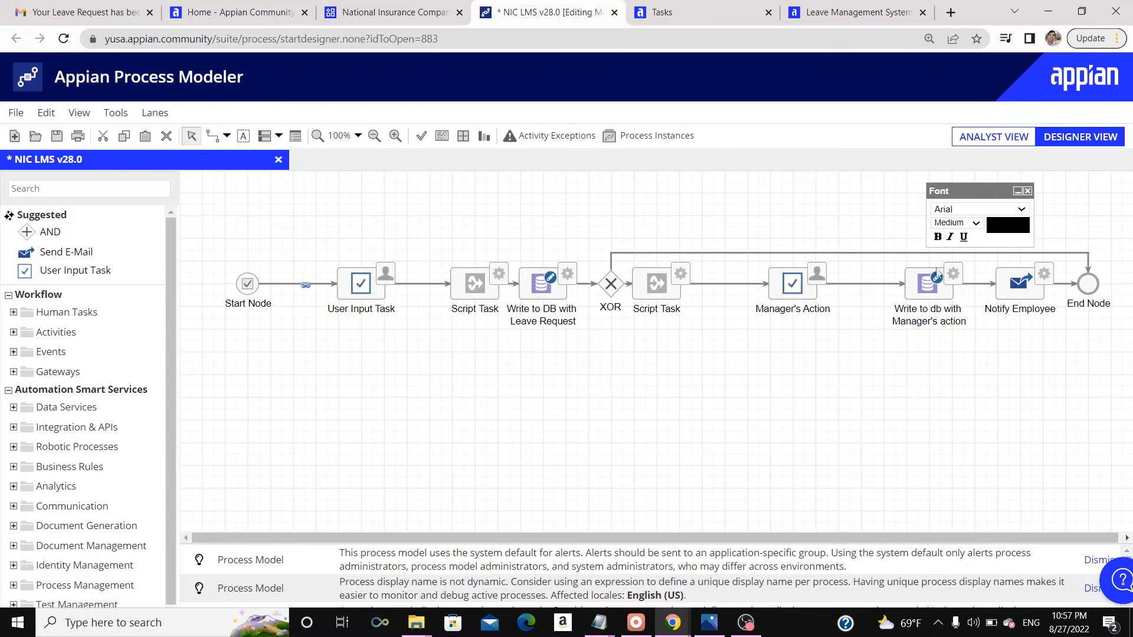
- Publish the changed NIC LMS process model and start the process for debugging
click(16, 112)
click(44, 297)
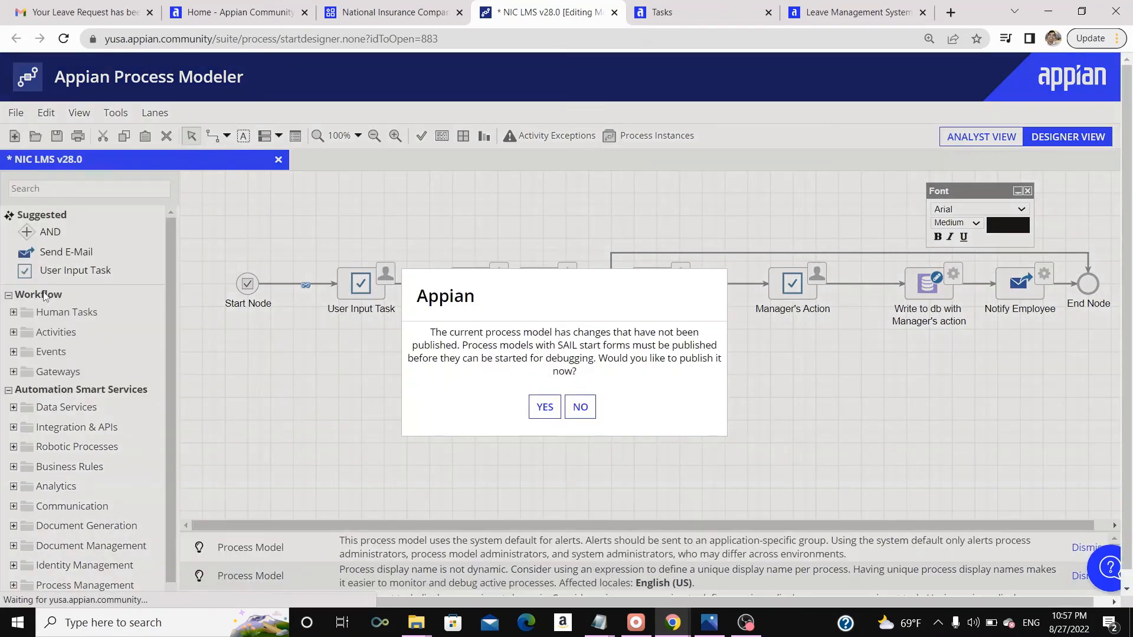
click(540, 406)
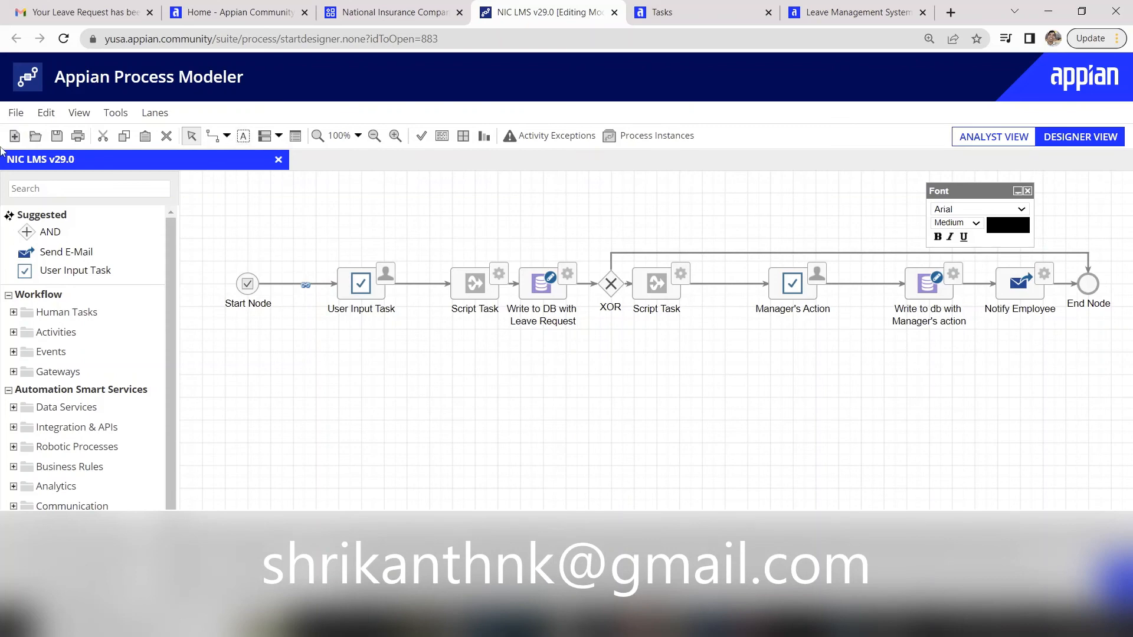
click(16, 114)
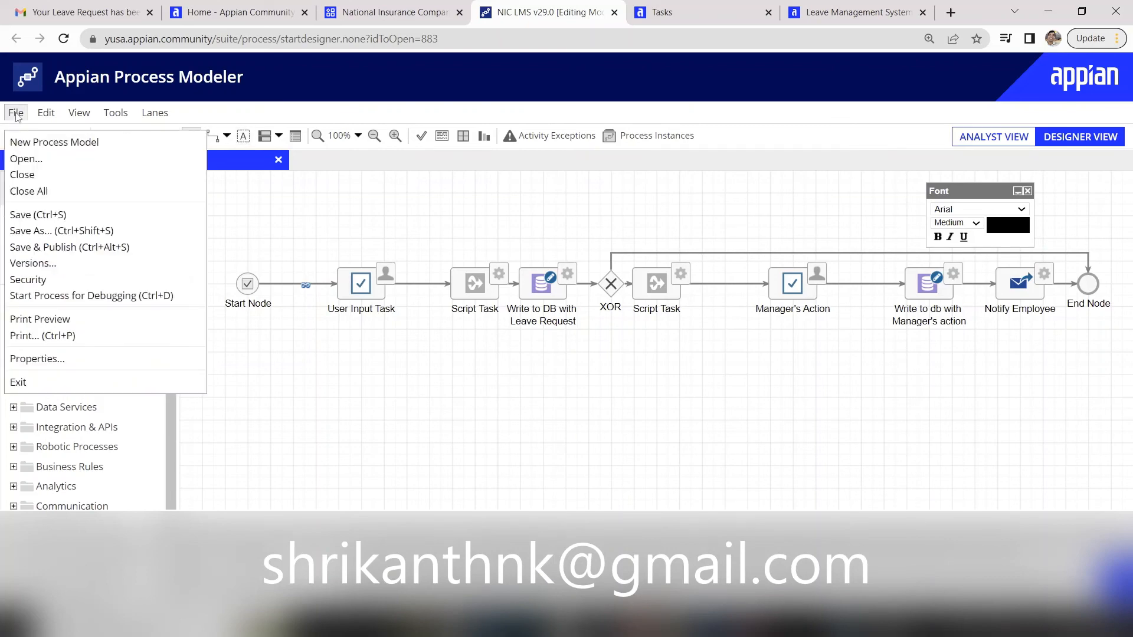
click(66, 297)
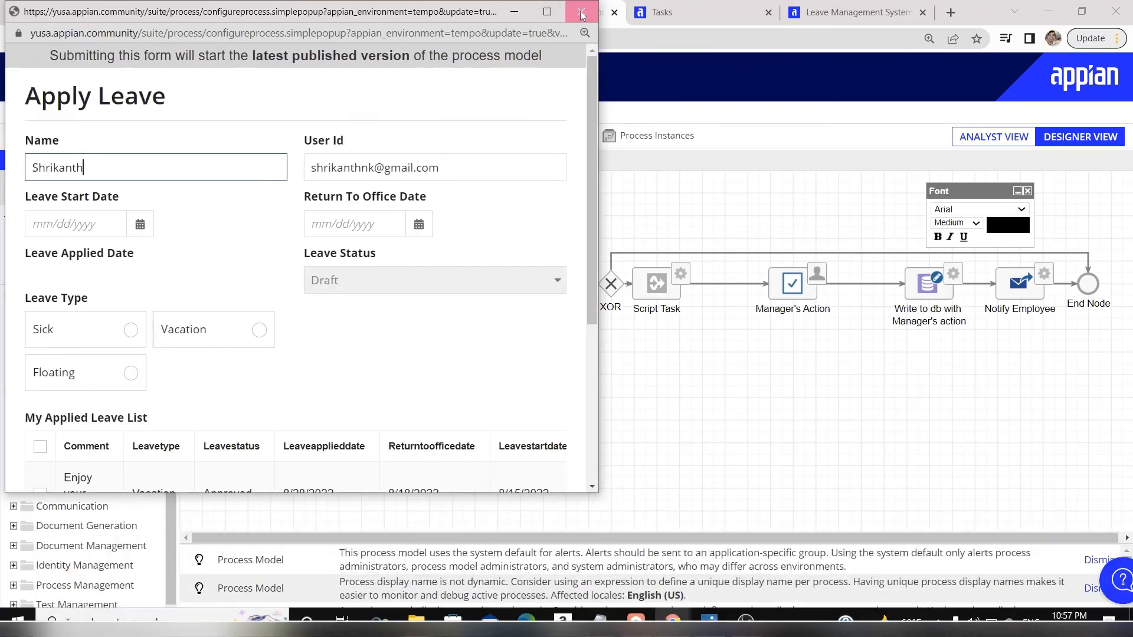
- Fill in the Apply Leave form with start date 08/22/2022, return to office date 08/25/2022 and leave type Vacation
click(140, 223)
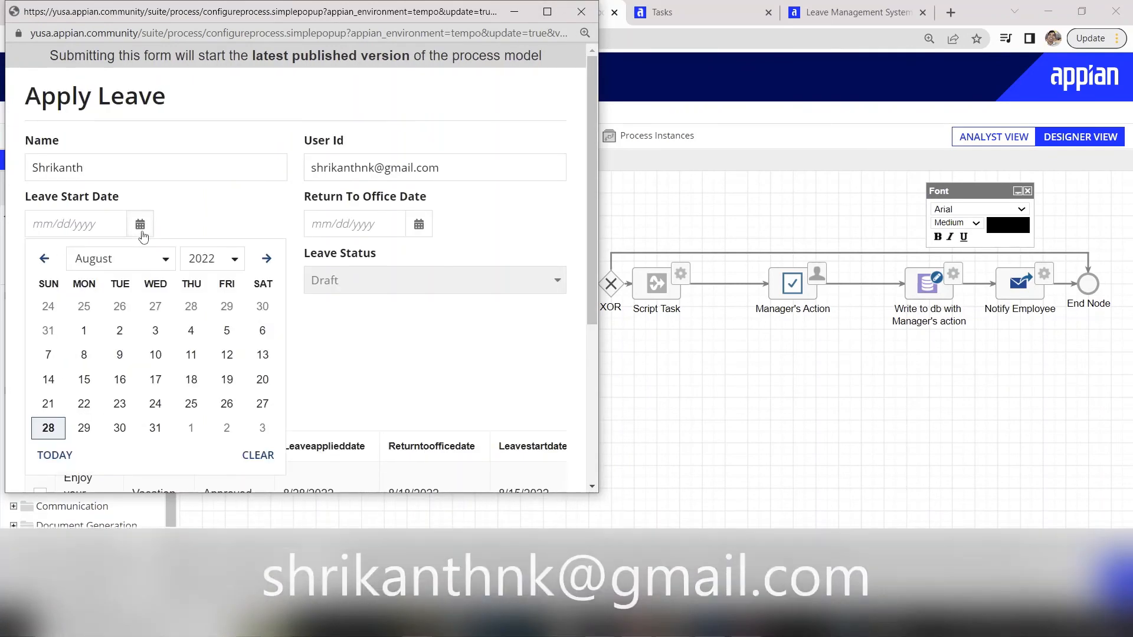
click(87, 405)
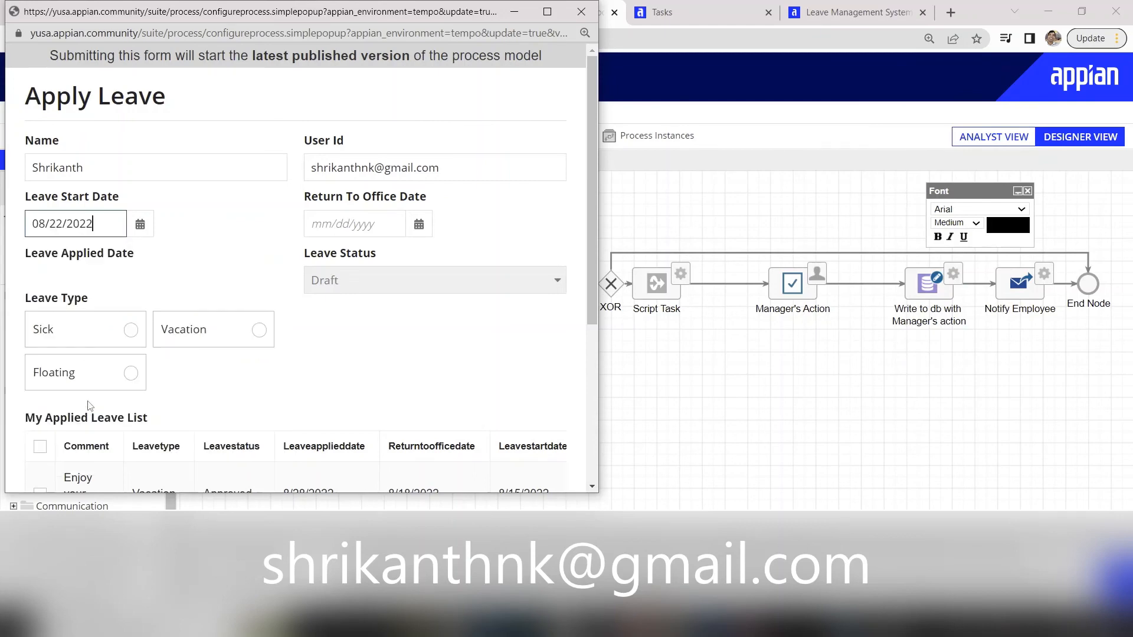
click(419, 224)
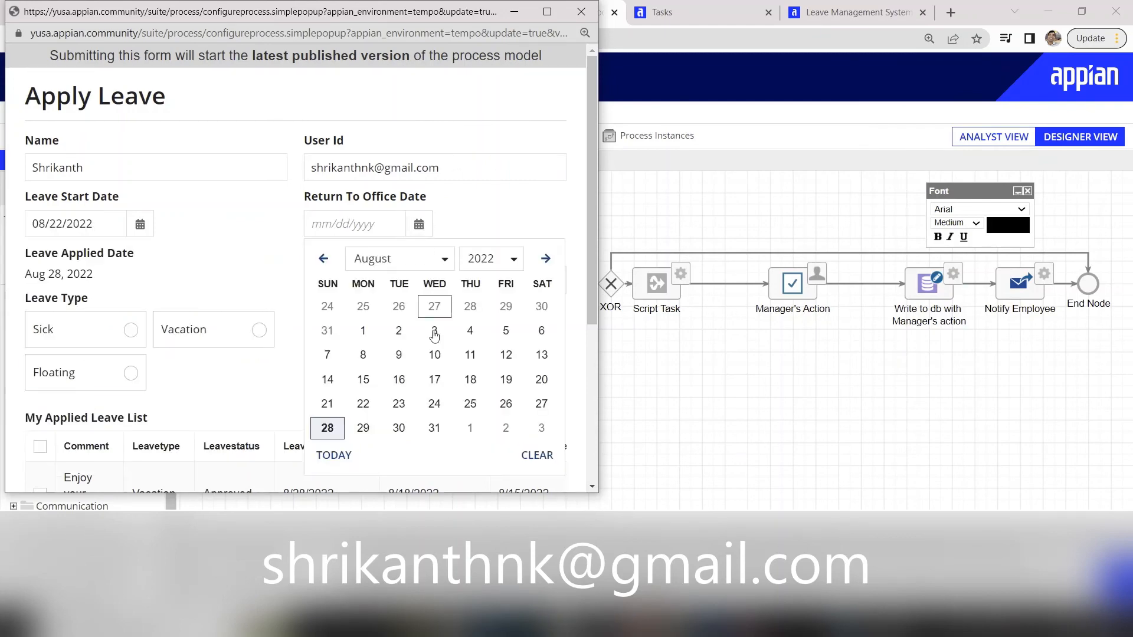
click(472, 405)
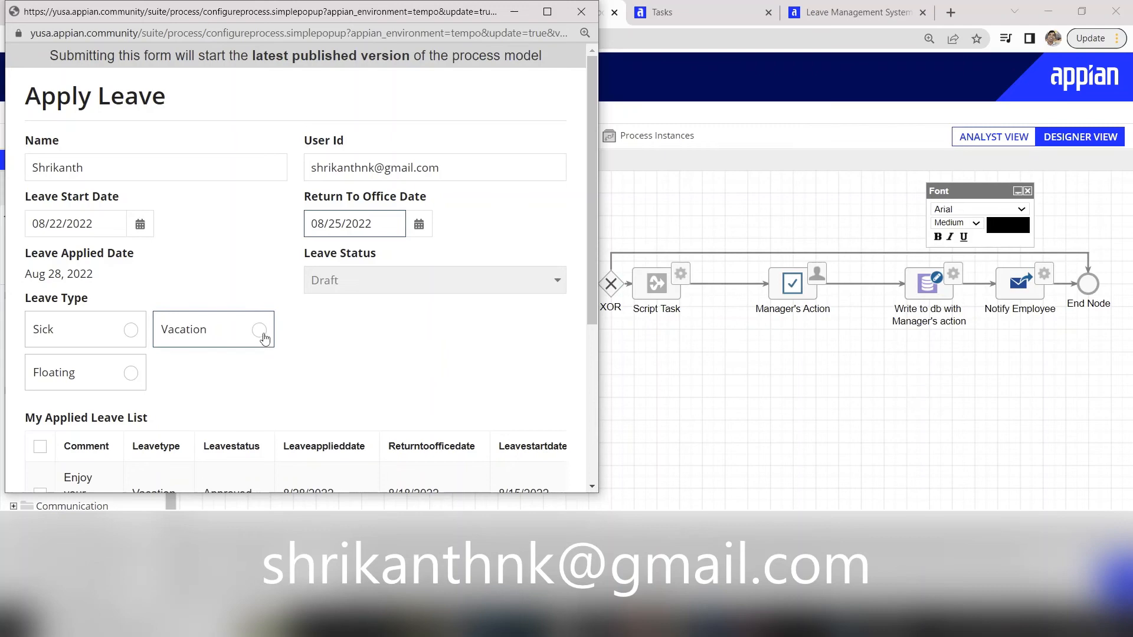
click(262, 335)
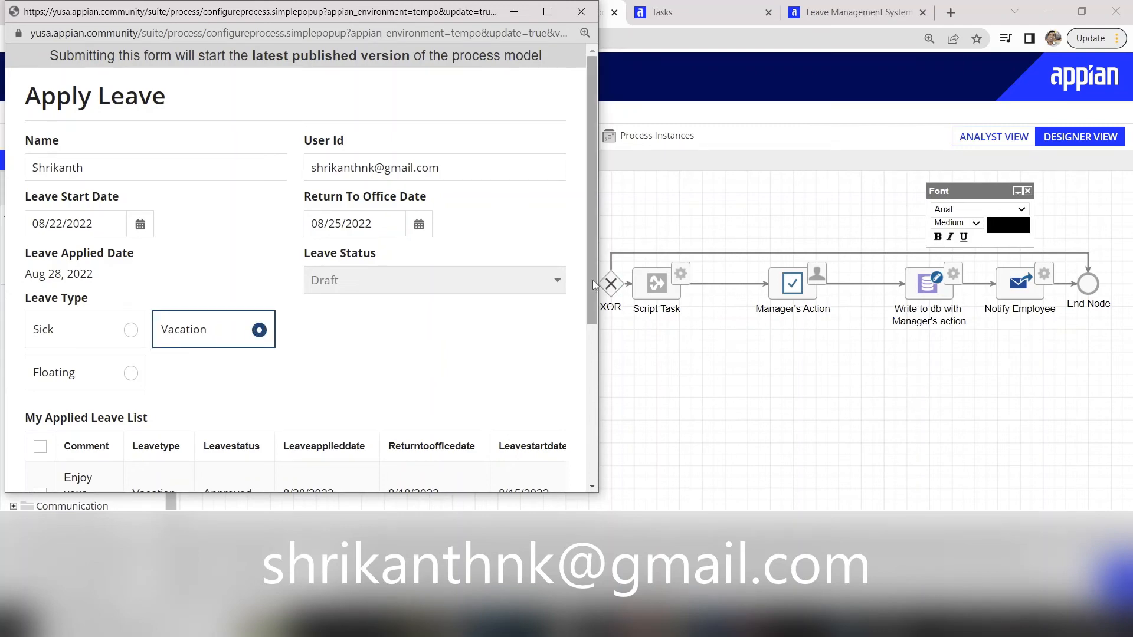
- Submit the leave application and complete the blank task form that follows it
drag(592, 279, 588, 428)
click(501, 466)
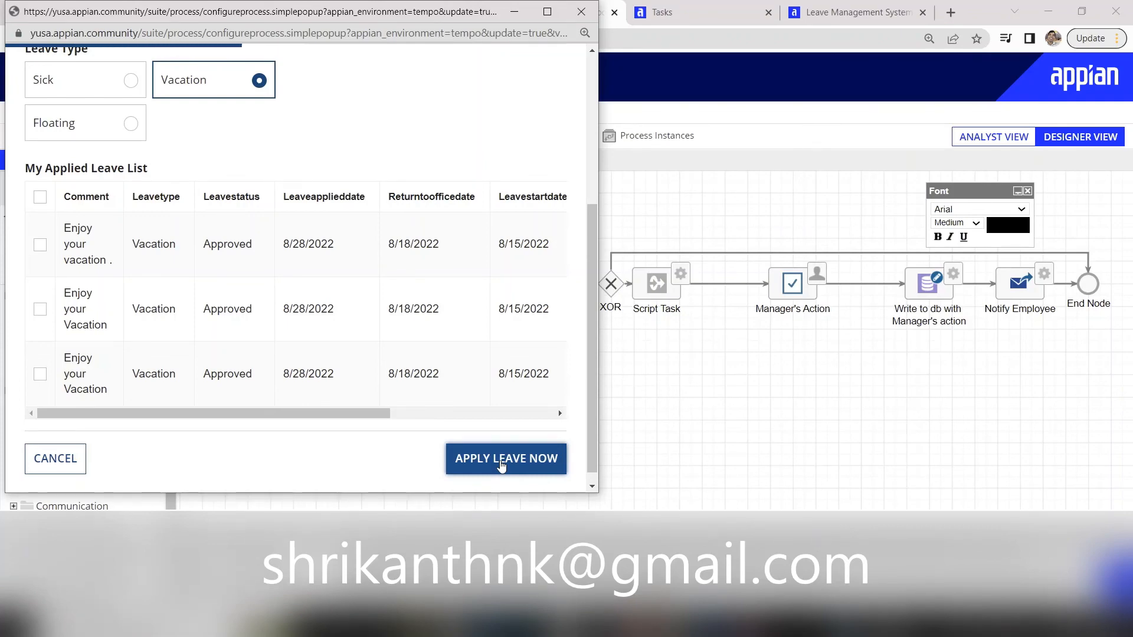
click(501, 462)
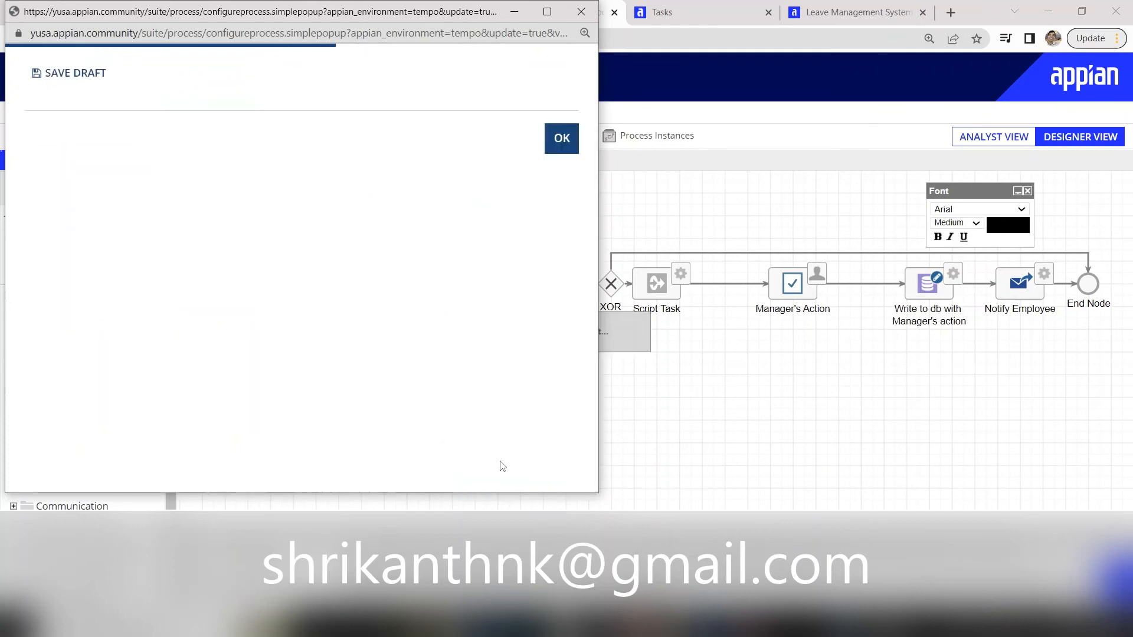
click(573, 146)
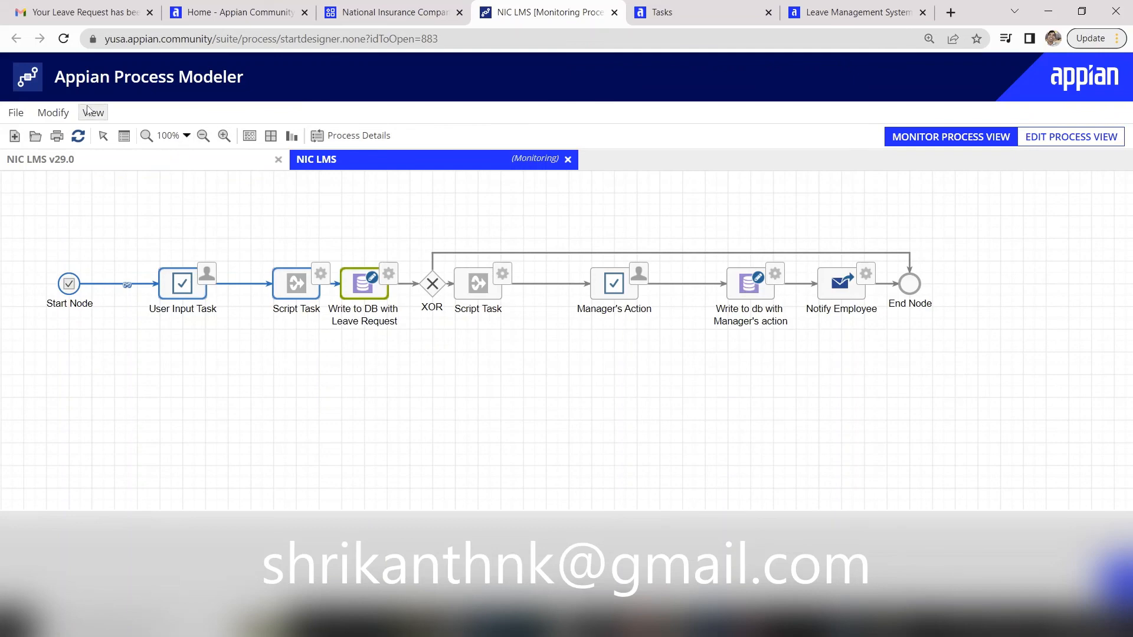
- Refresh the monitored NIC LMS process and open the form of the Manager's Action node
click(78, 137)
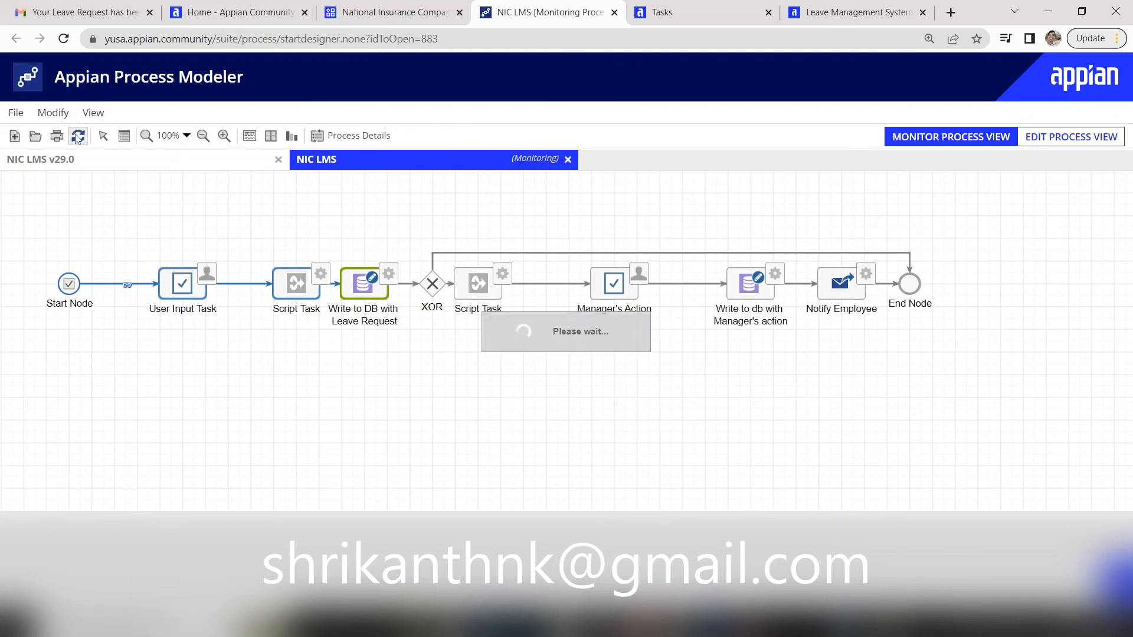
click(620, 295)
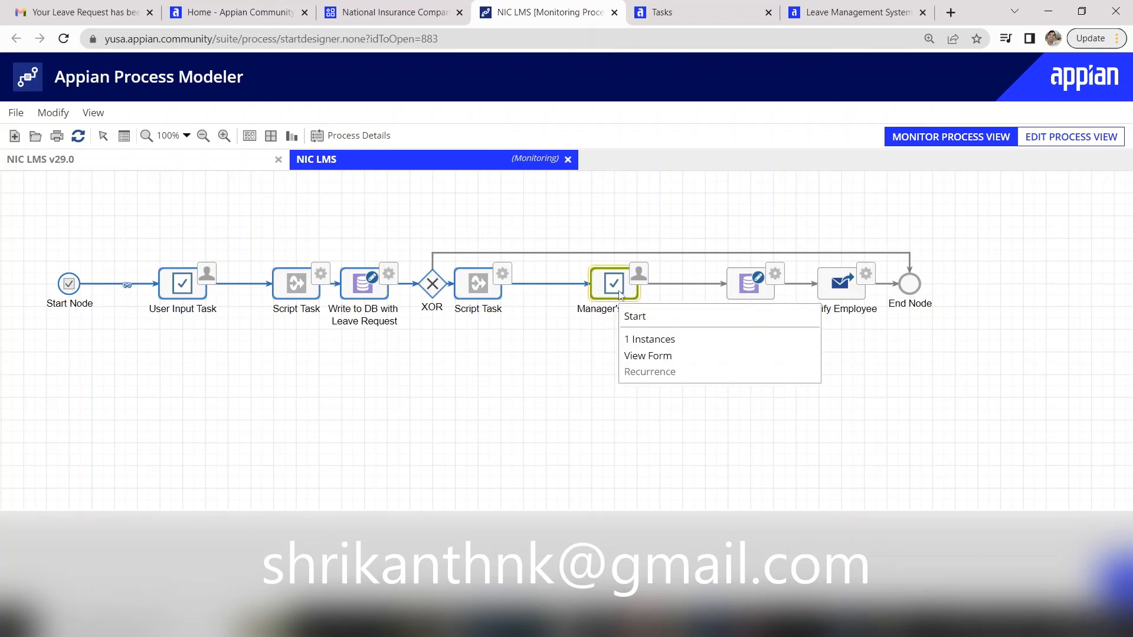
click(653, 356)
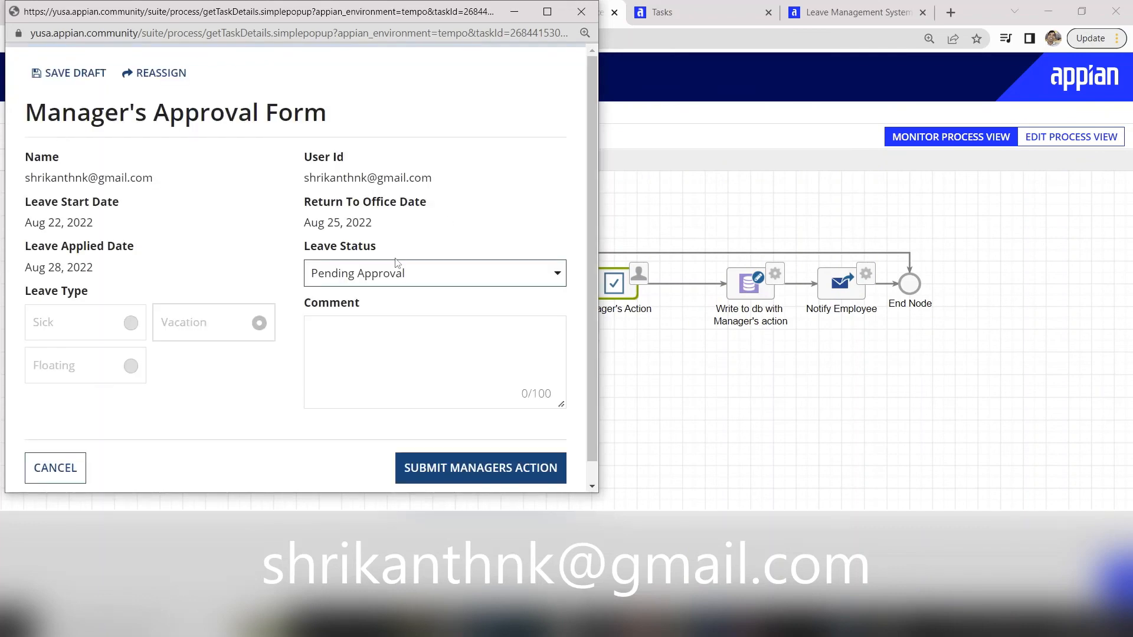
- Set the leave status to Rejected with the comment "We are working on high priority project which has to be delivered on time"
click(387, 279)
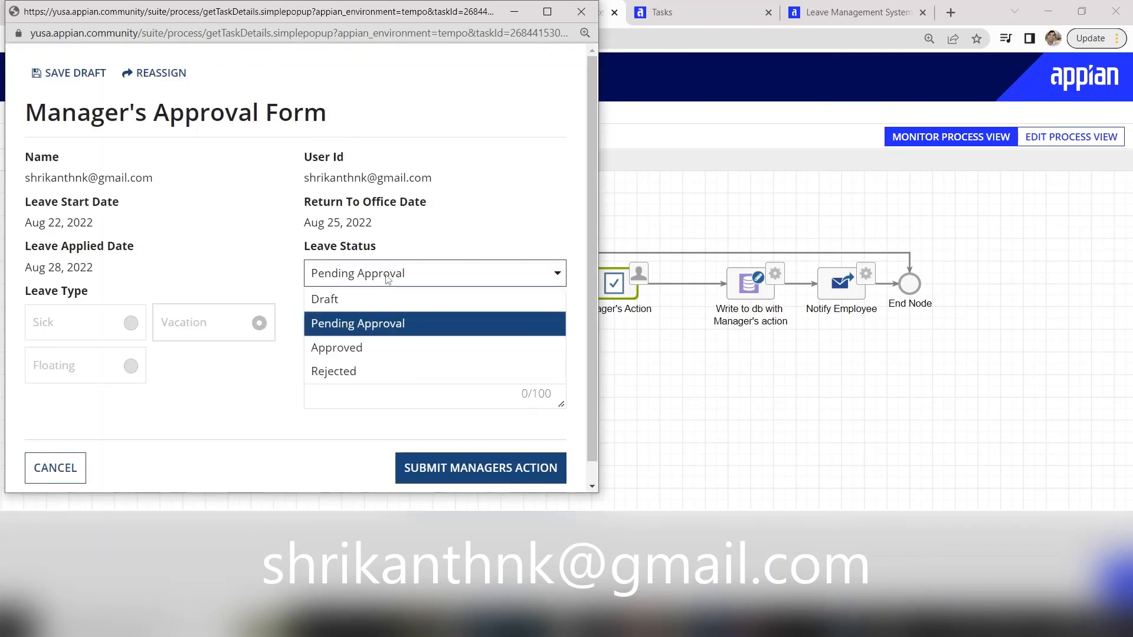
click(344, 372)
click(351, 361)
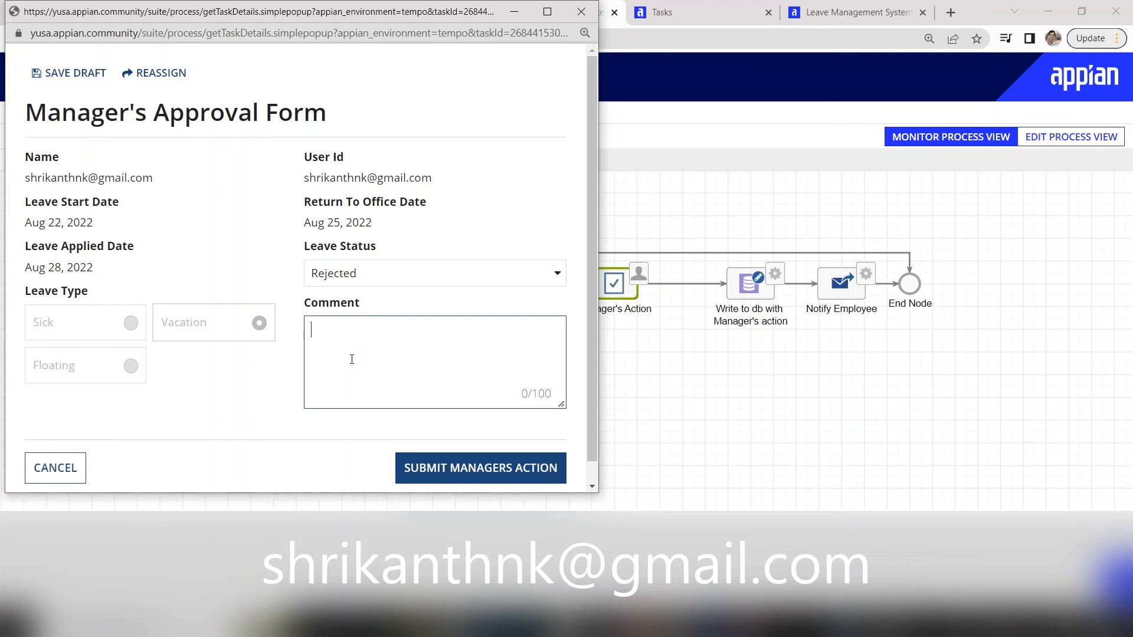
text(We are working on )
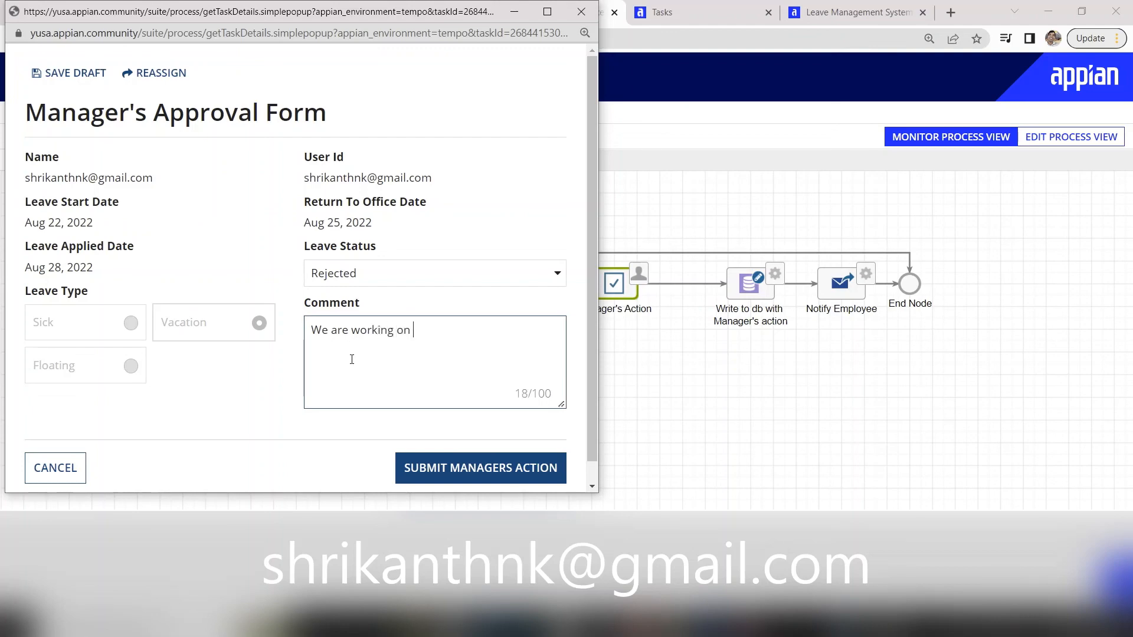
text(high priority proje)
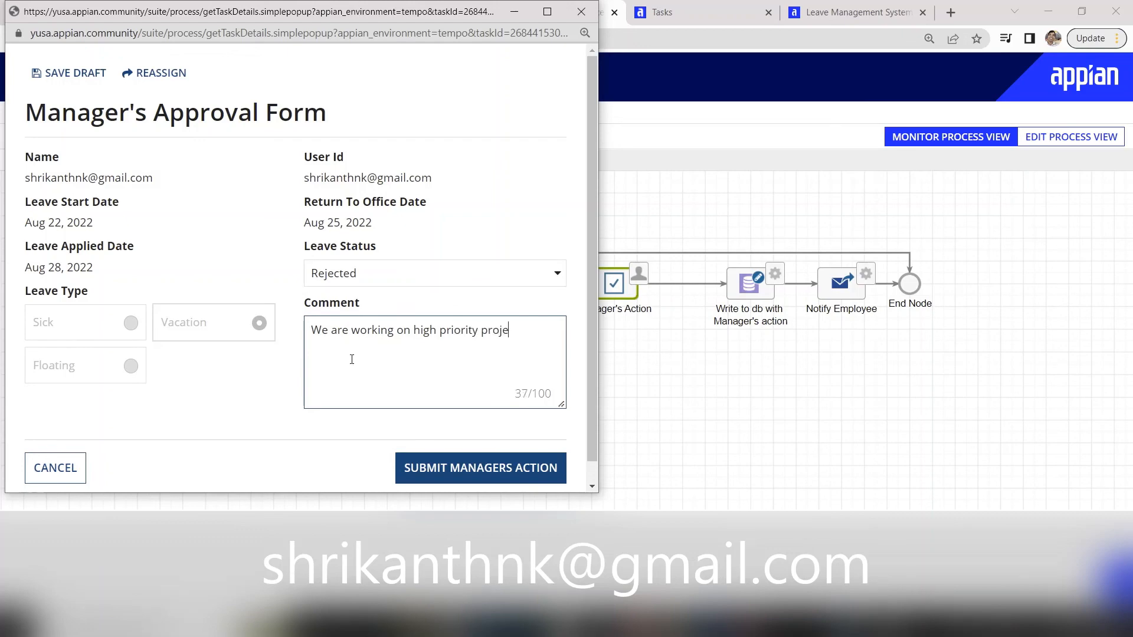
text(ct which has to be delivered)
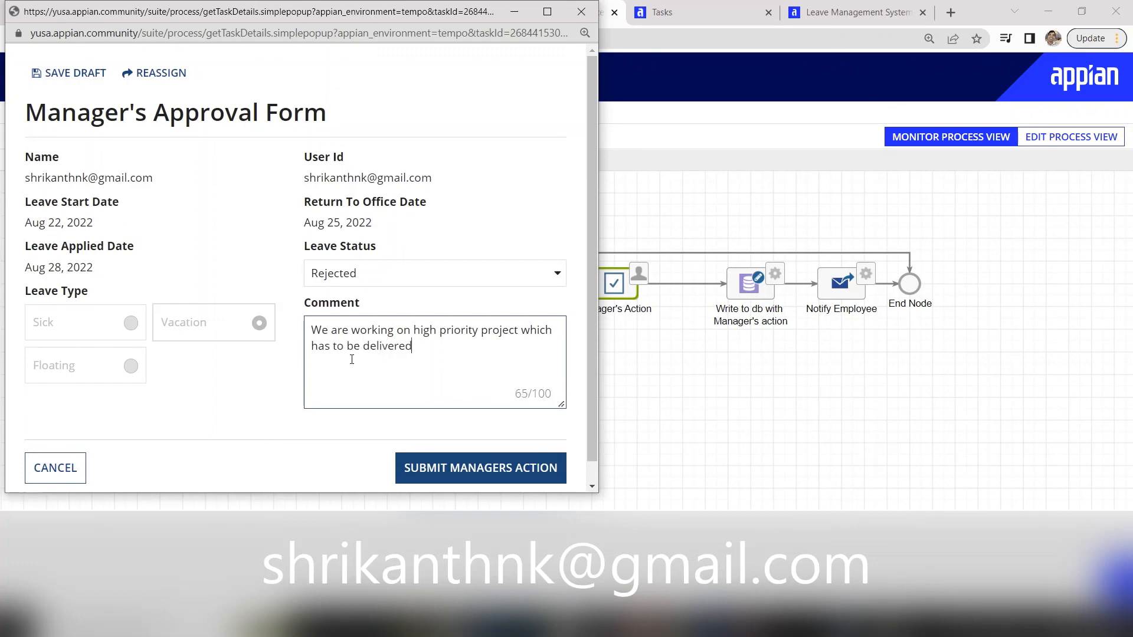
text( on time)
- Submit the manager's action and refresh the monitored process to follow its progress to the End Node
click(482, 479)
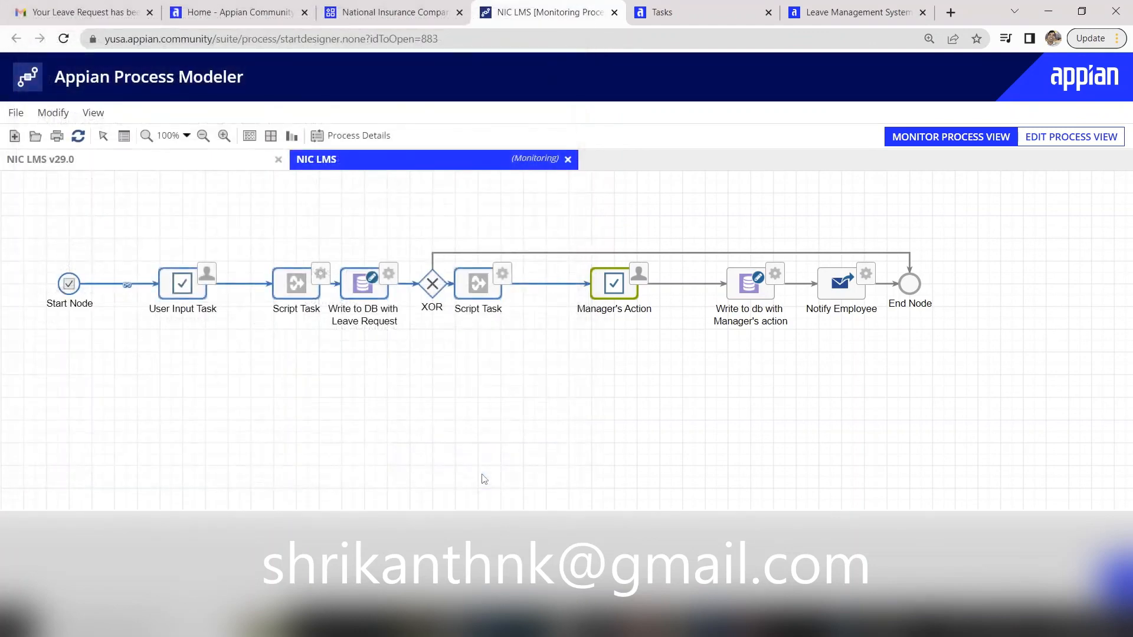
click(78, 136)
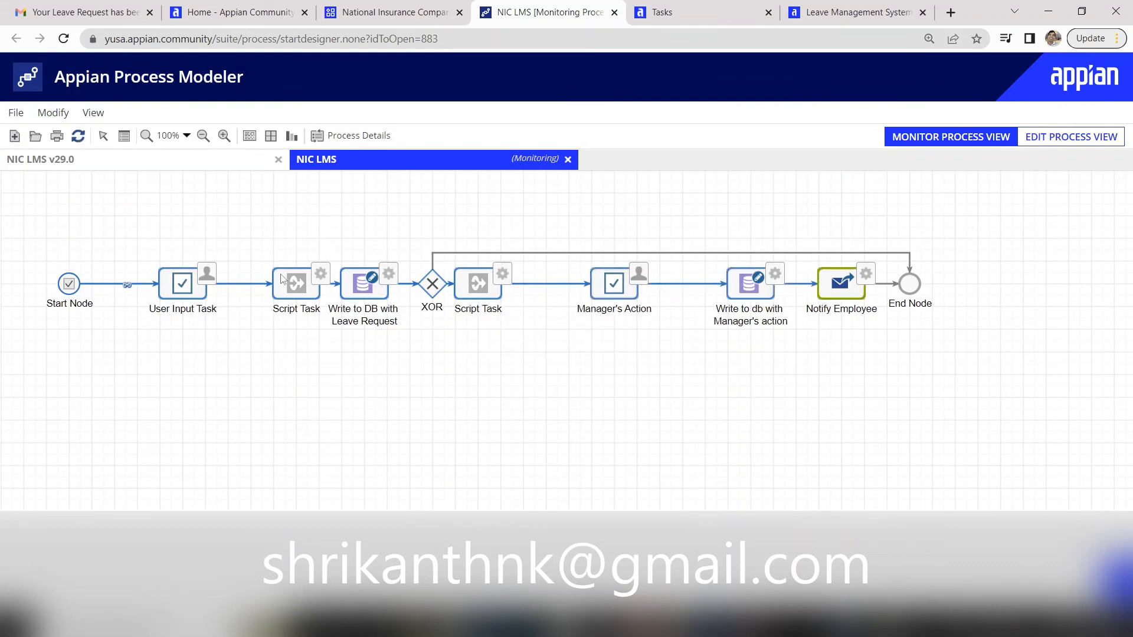
click(79, 136)
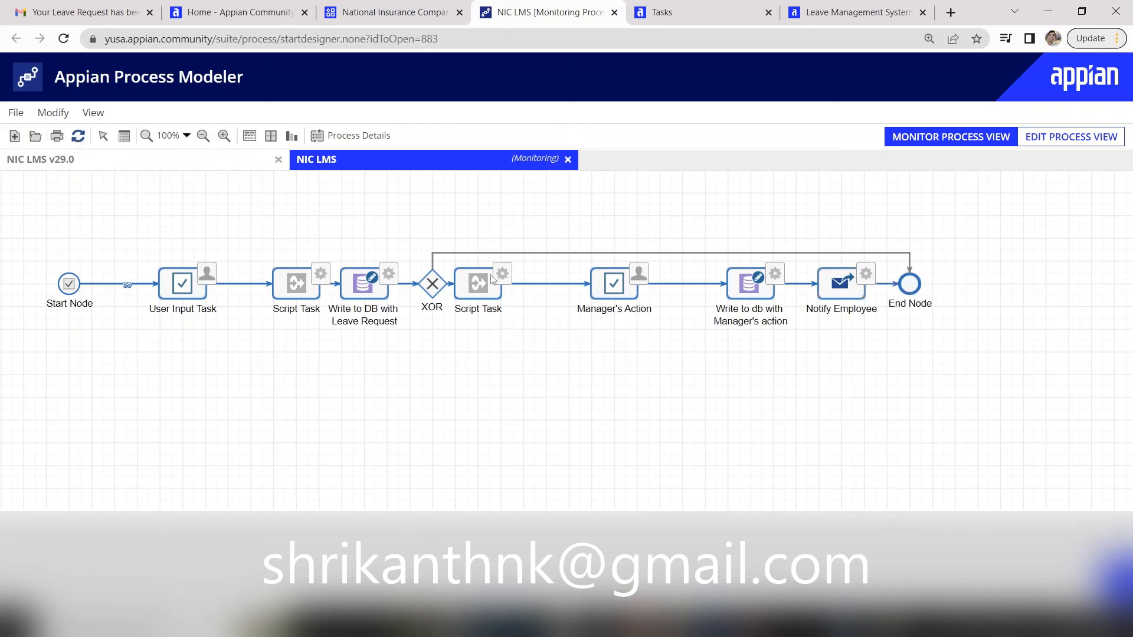
- Switch to Gmail and examine the NIC LMS notification e-mail's greeting, leave status, manager's comment, leave details table and signature
click(97, 14)
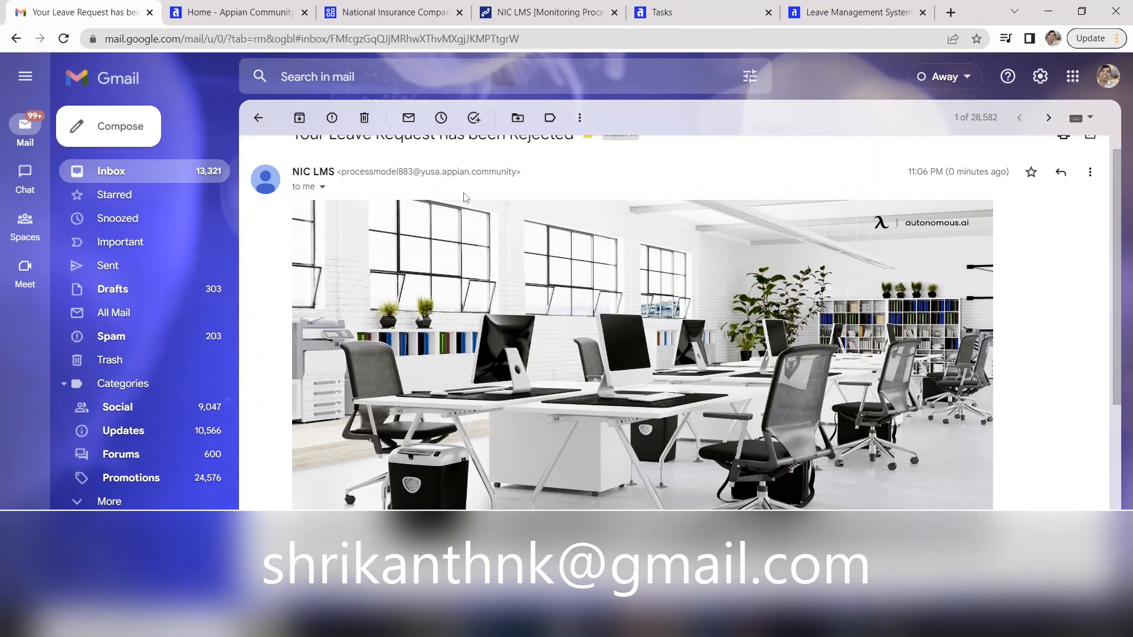
scroll(446, 269, down, 3)
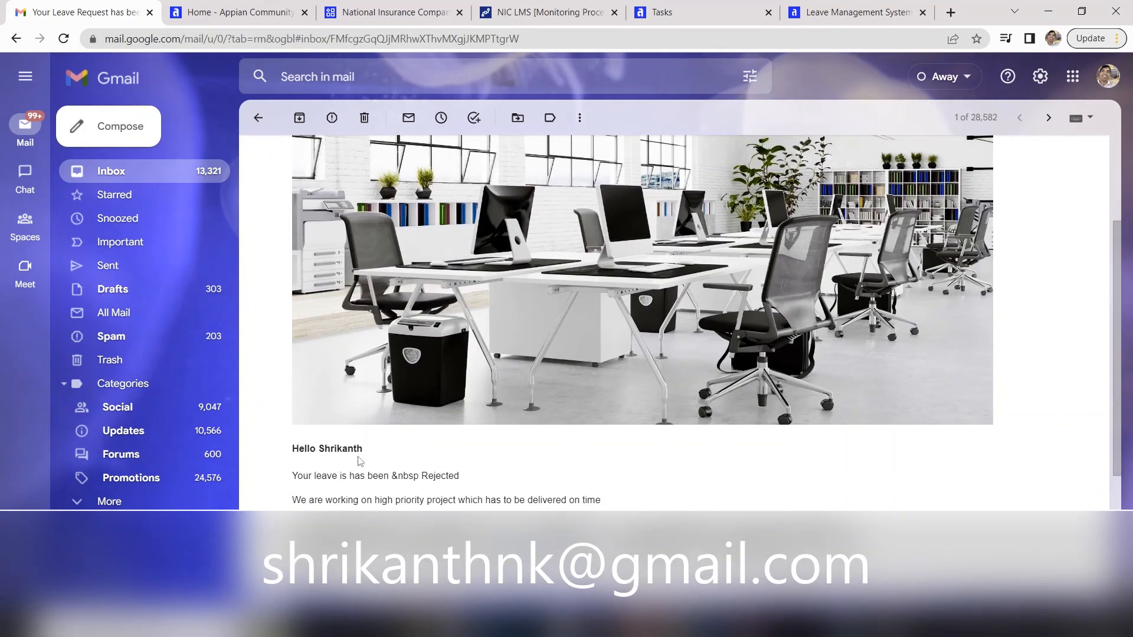
scroll(360, 455, down, 1)
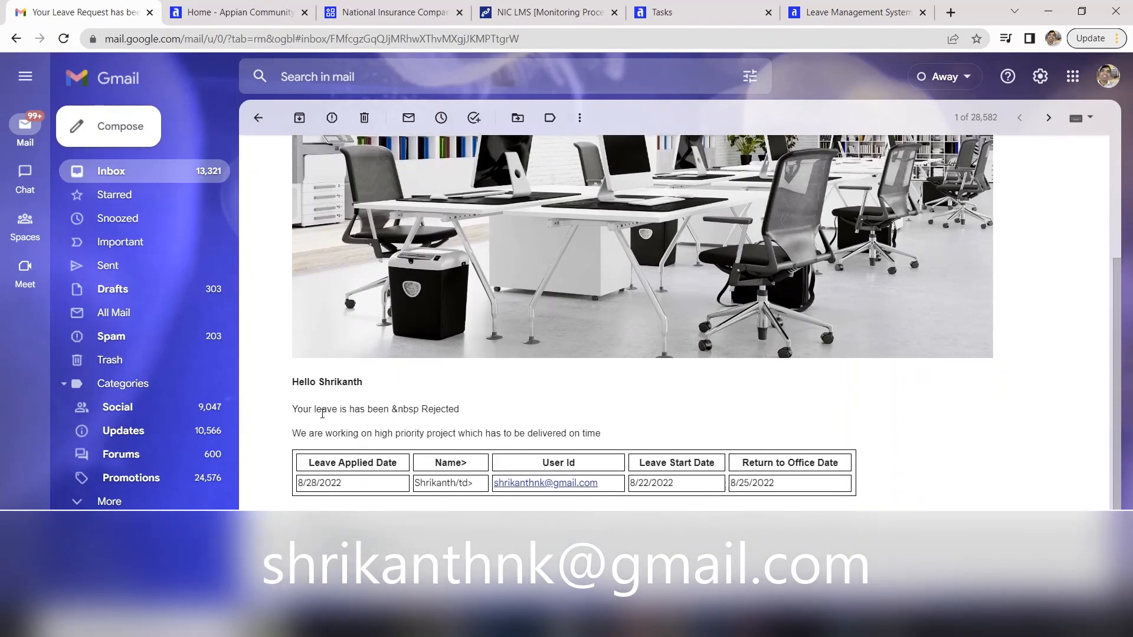
scroll(341, 436, down, 2)
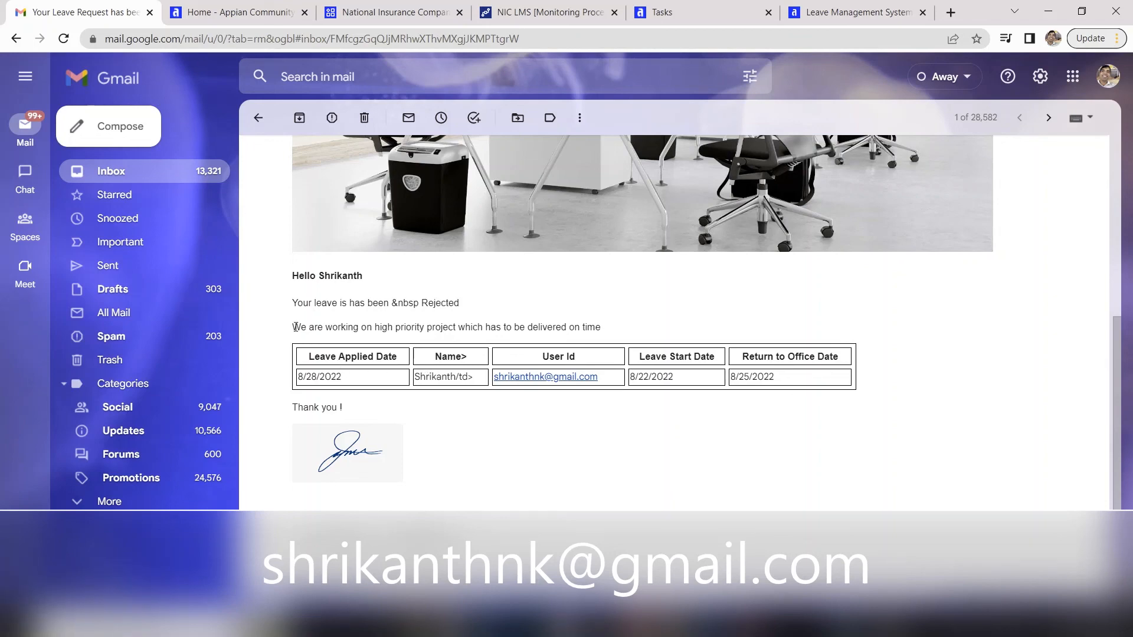
scroll(295, 327, down, 1)
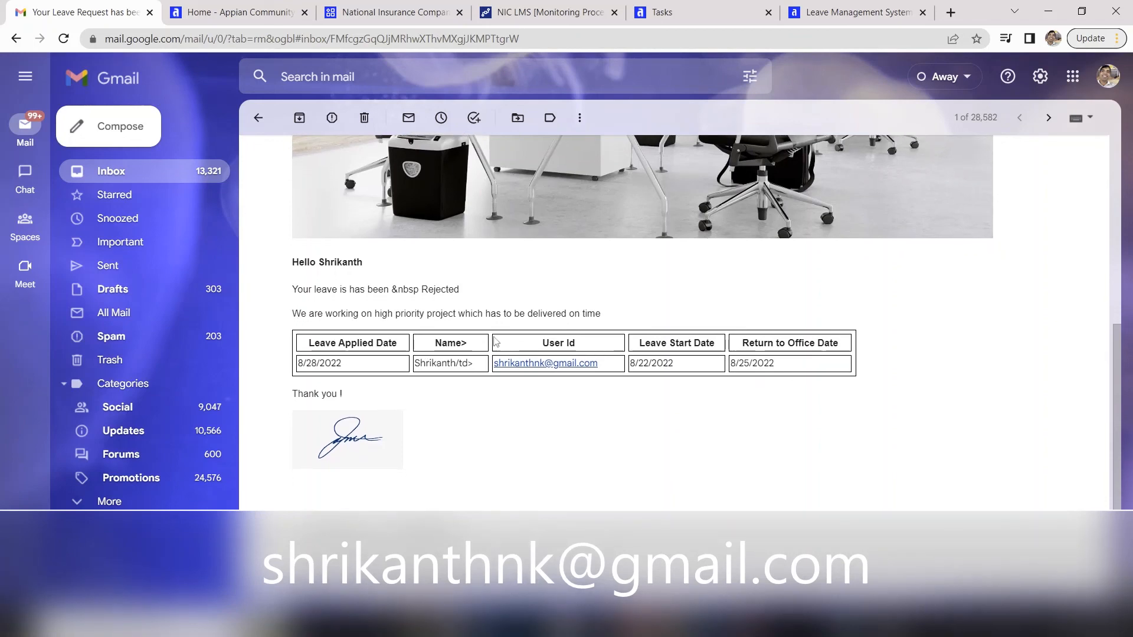
scroll(518, 412, down, 1)
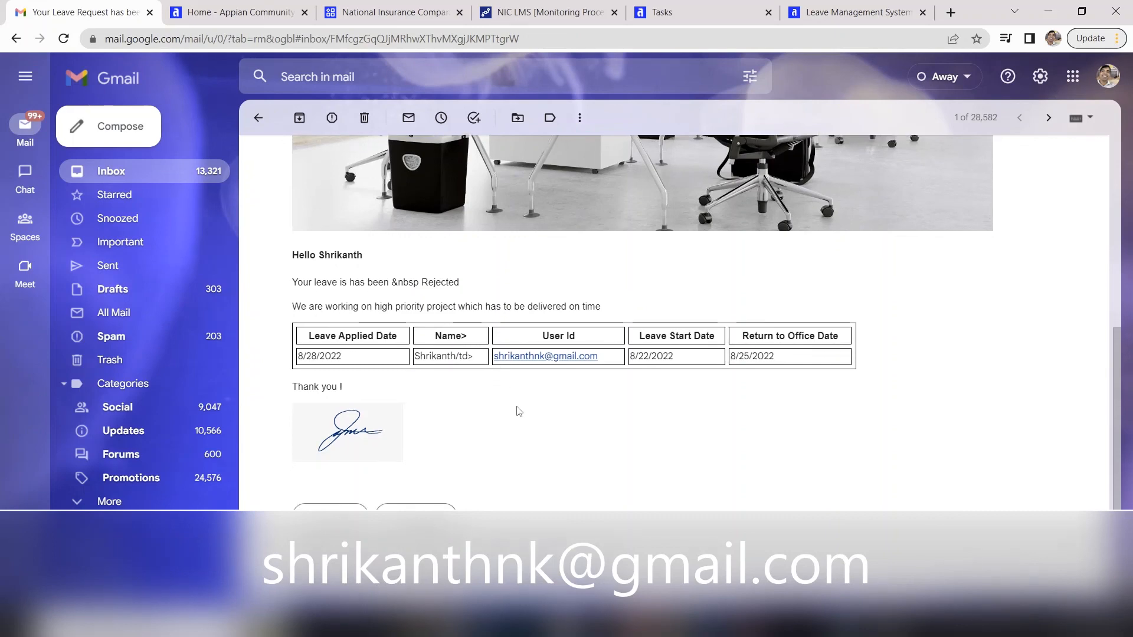
scroll(519, 411, down, 1)
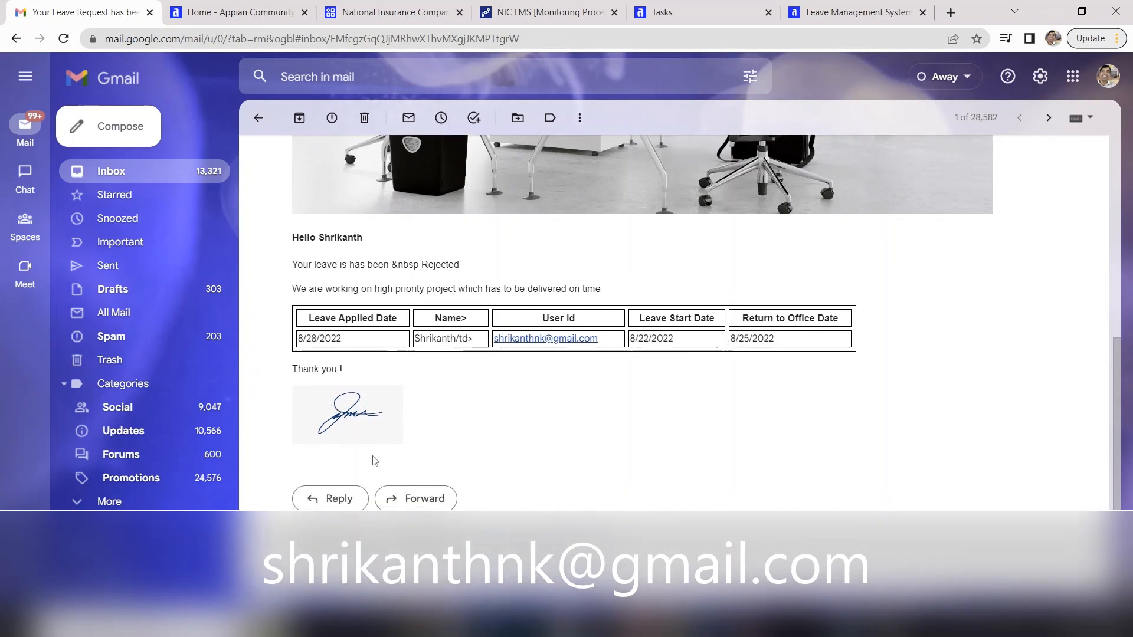
scroll(619, 452, down, 1)
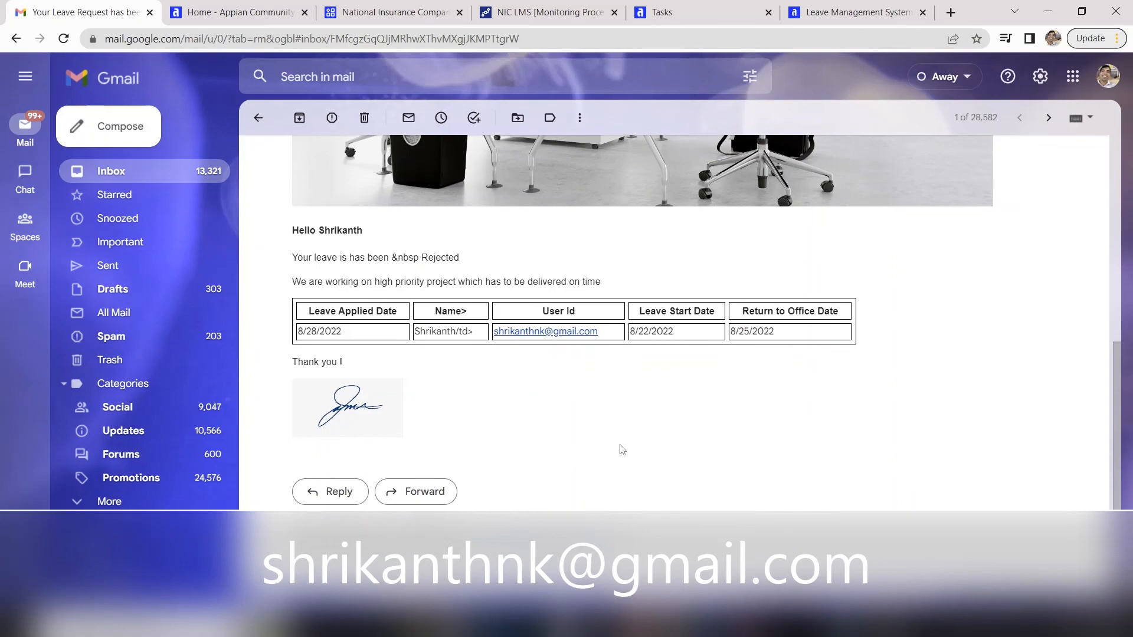